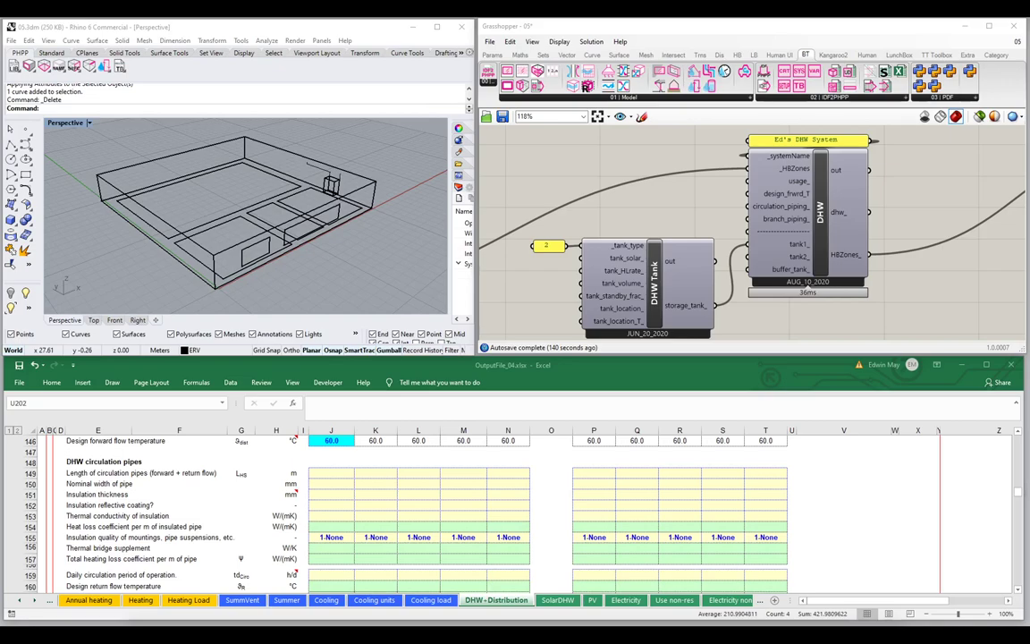
Step: Examine the DHW circulation pipe parameters on the DHW+Distribution sheet, including pipe length, nominal width and insulation thickness
key(F4)
key(Escape)
double_click(520, 366)
click(973, 620)
drag(972, 620, 976, 620)
scroll(346, 387, up, 4)
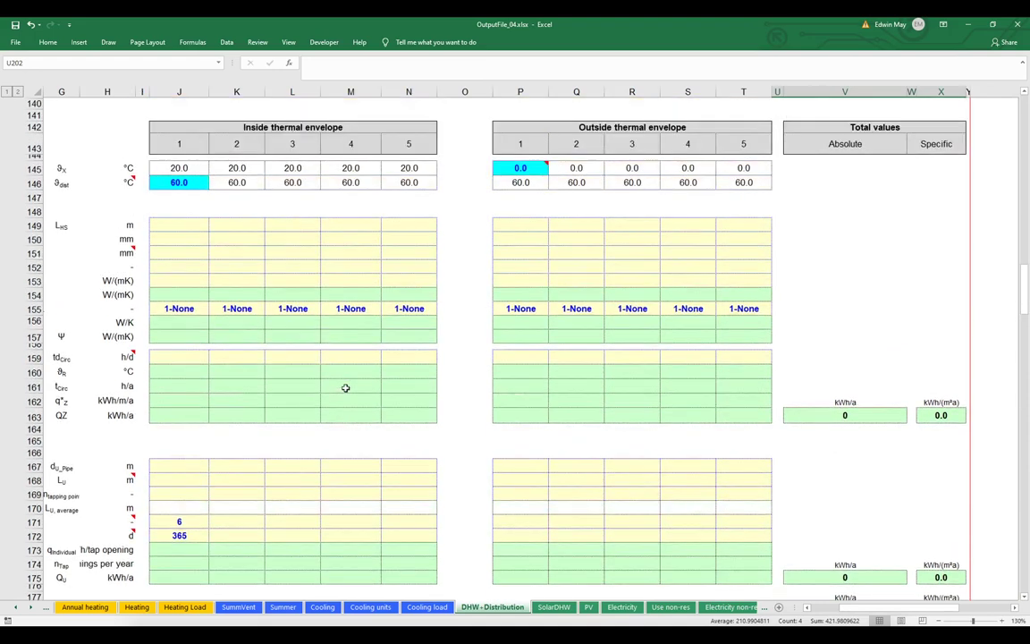
scroll(778, 549, left, 3)
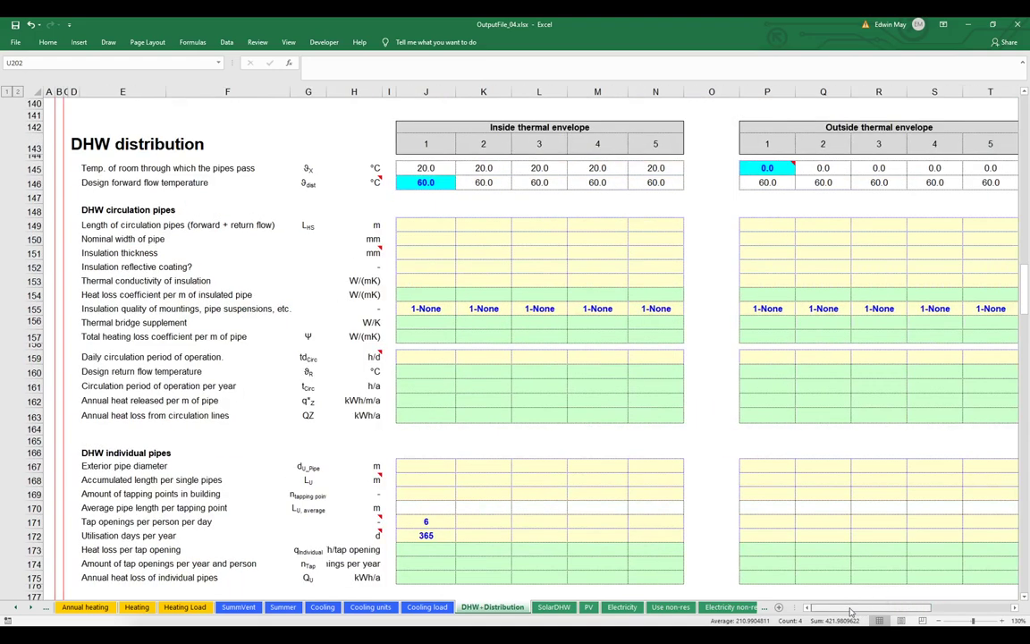
drag(90, 210, 684, 424)
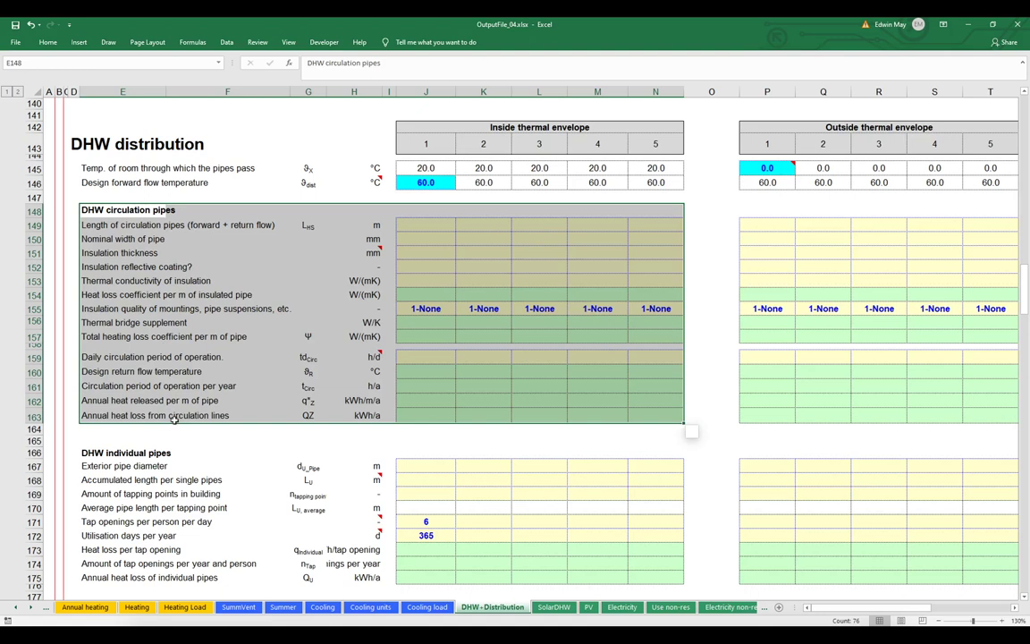
click(140, 224)
click(113, 238)
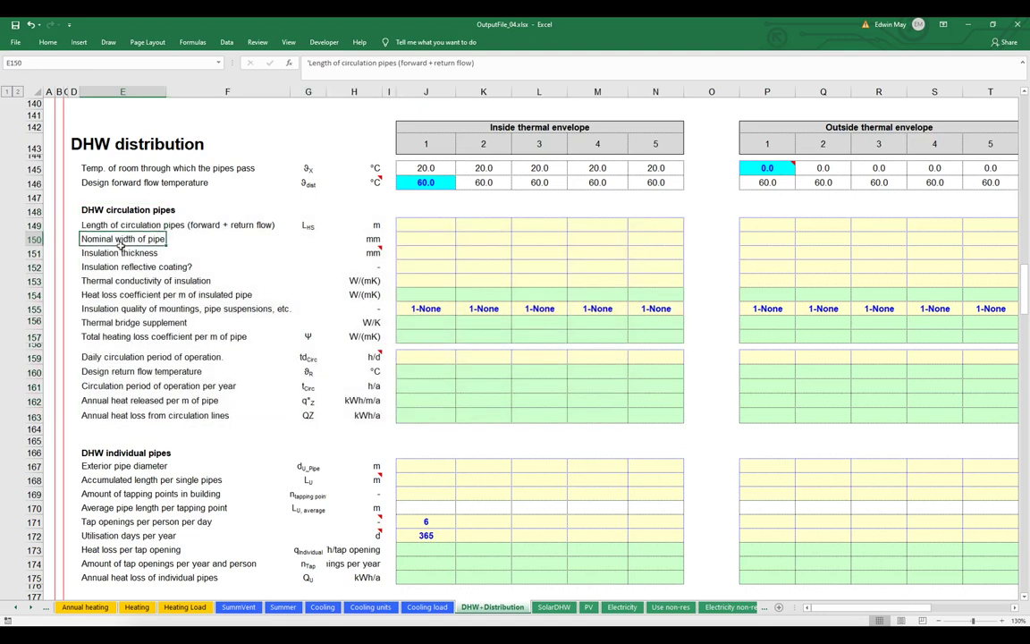
click(116, 253)
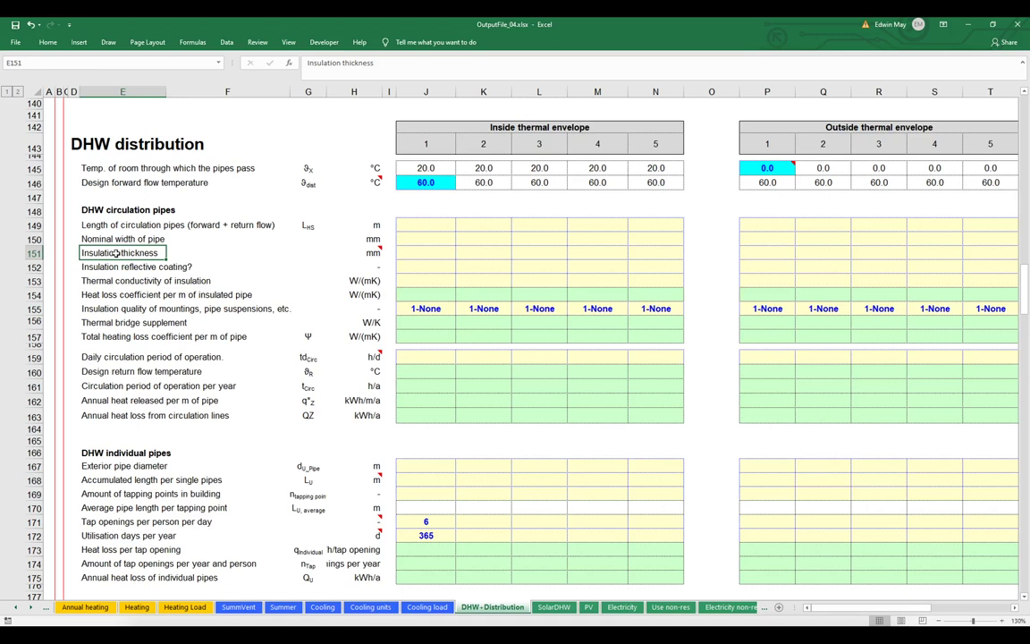
Step: Examine the five piping entry columns inside the thermal envelope and the matching block outside it
click(426, 92)
click(482, 92)
click(547, 92)
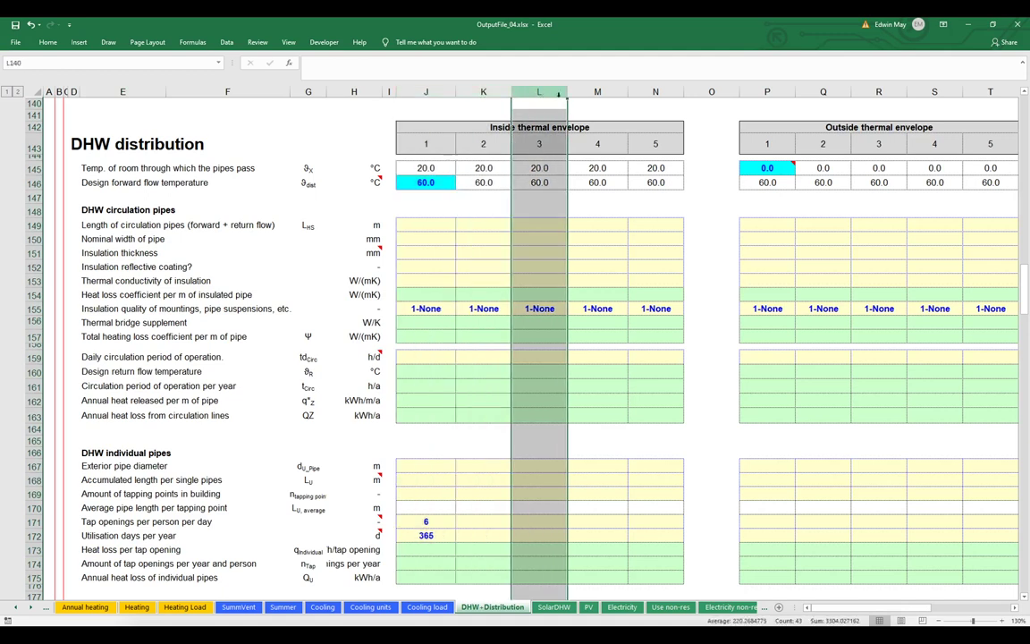
click(597, 92)
click(648, 92)
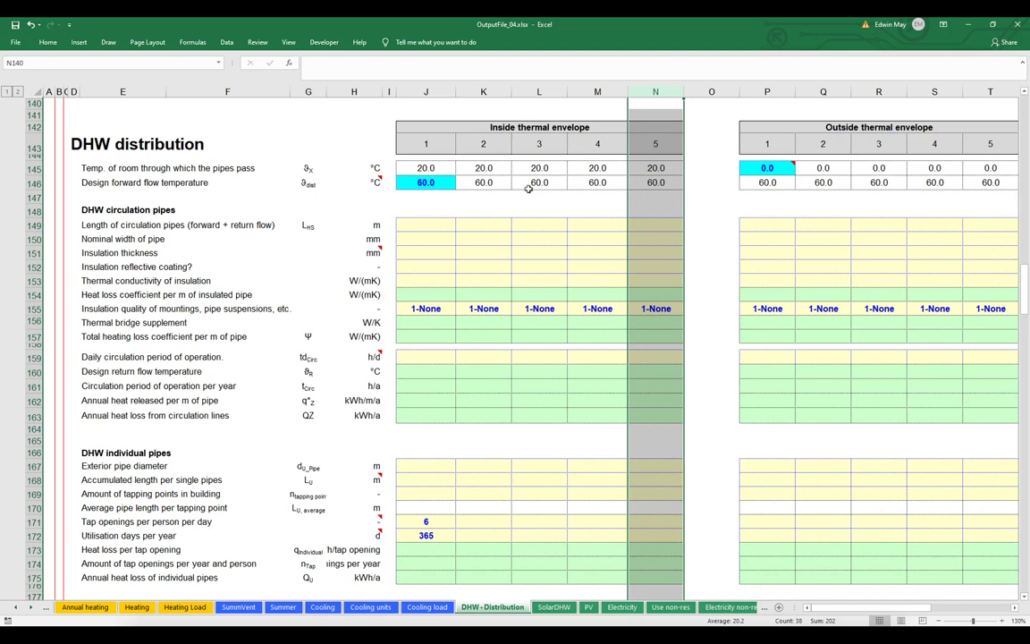
click(414, 92)
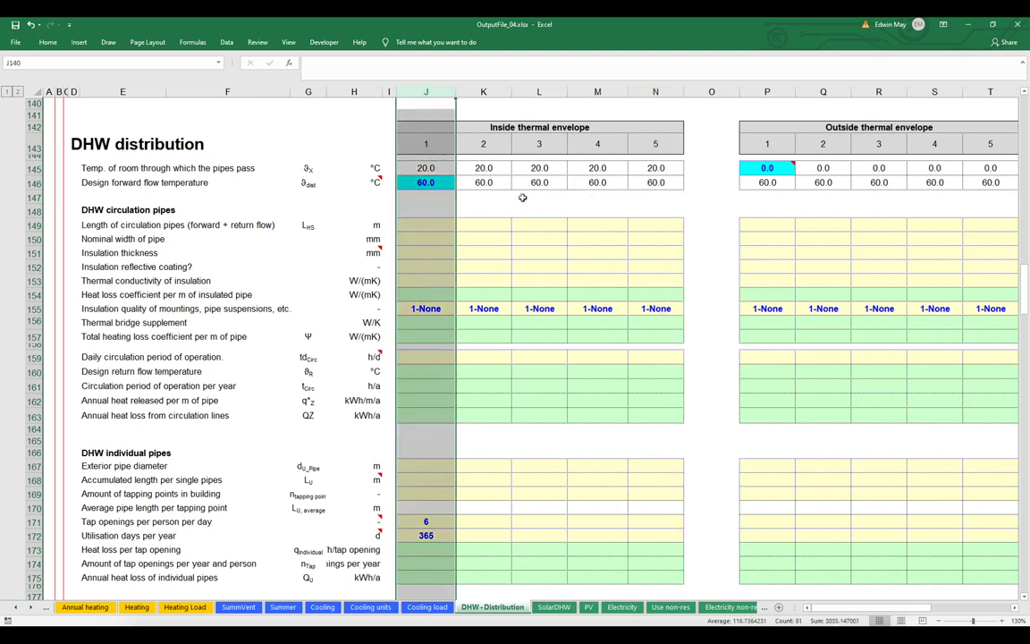
drag(426, 127, 667, 420)
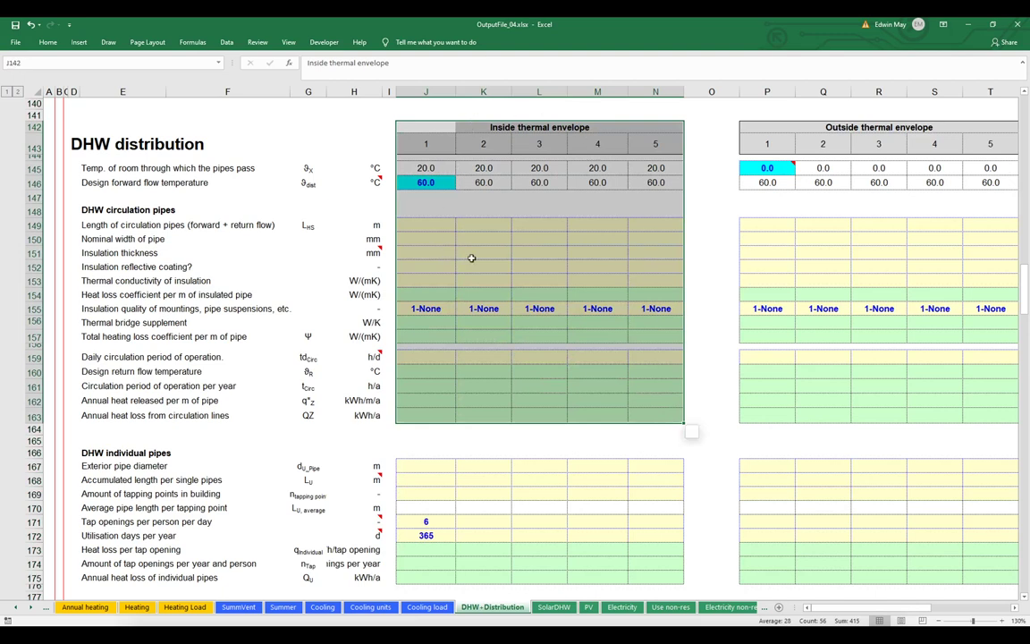
drag(767, 127, 983, 415)
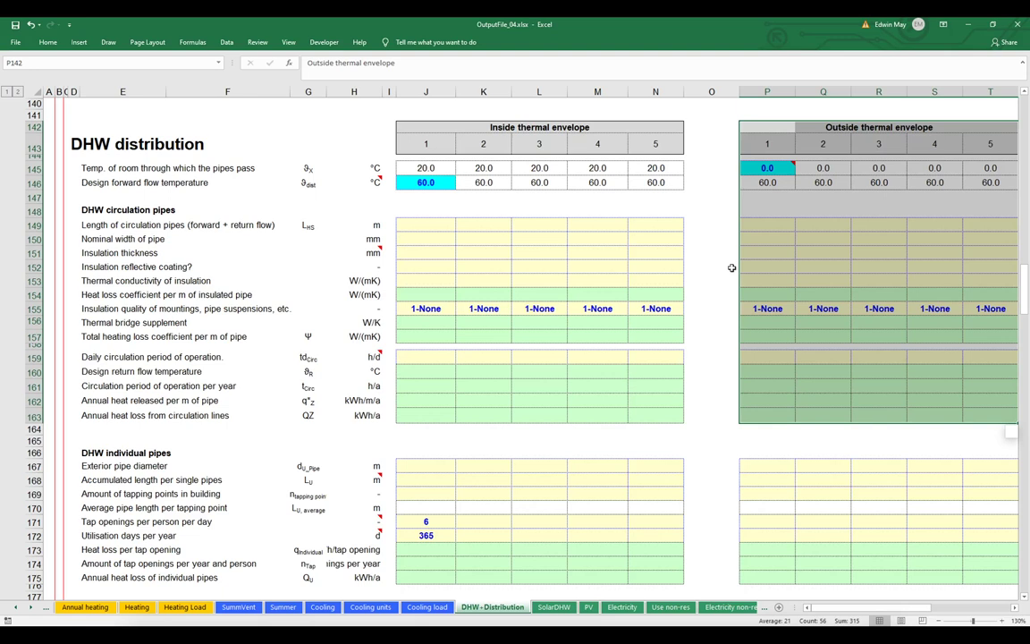
click(441, 224)
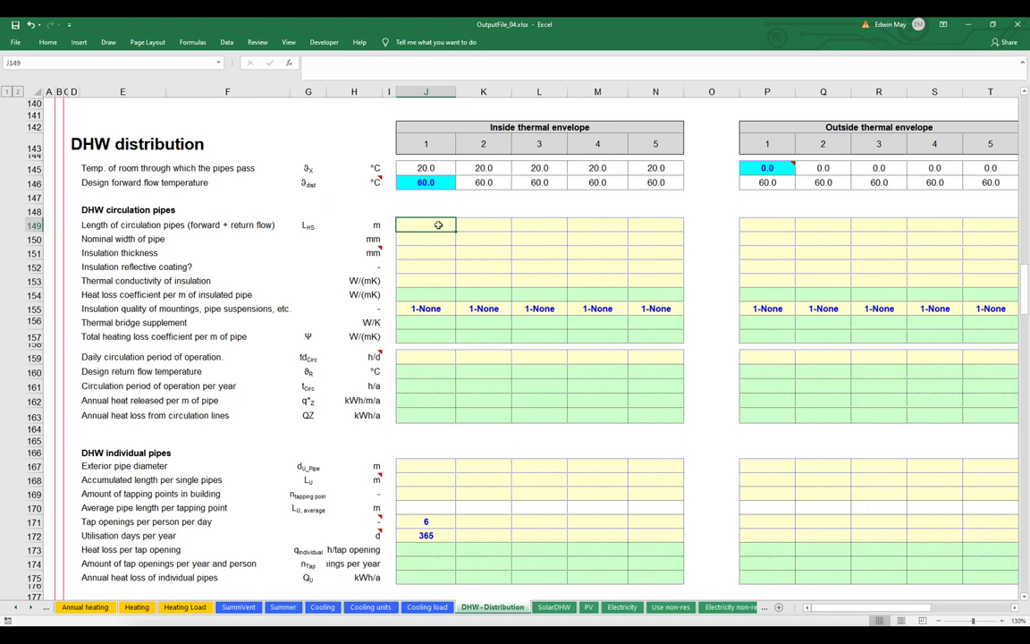
drag(440, 224, 650, 417)
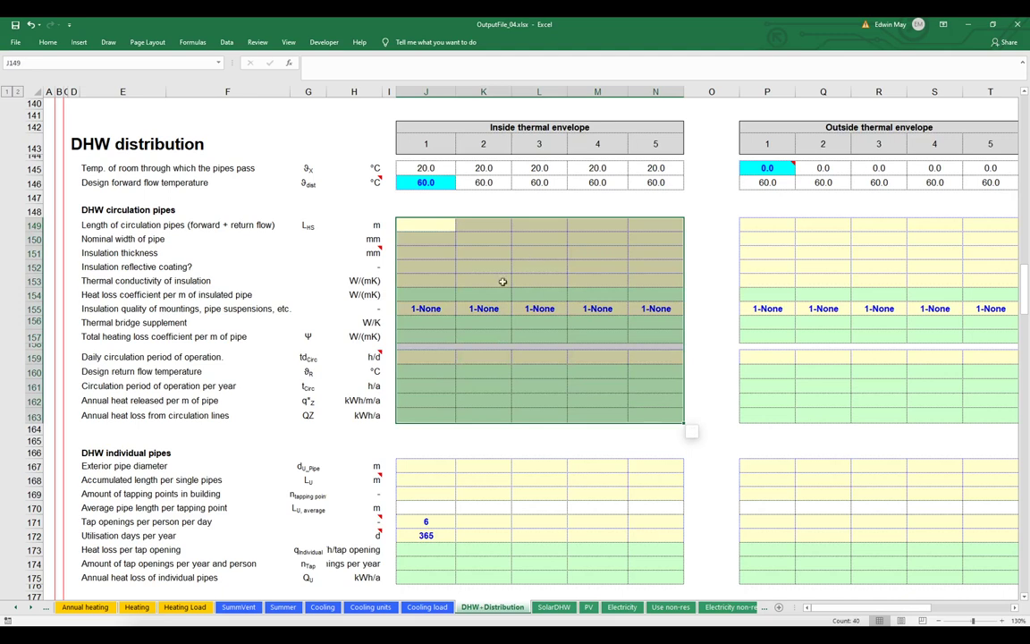
Step: Restore the workbook to its smaller window, shrink it slightly and extend the Grasshopper window down over it
double_click(587, 30)
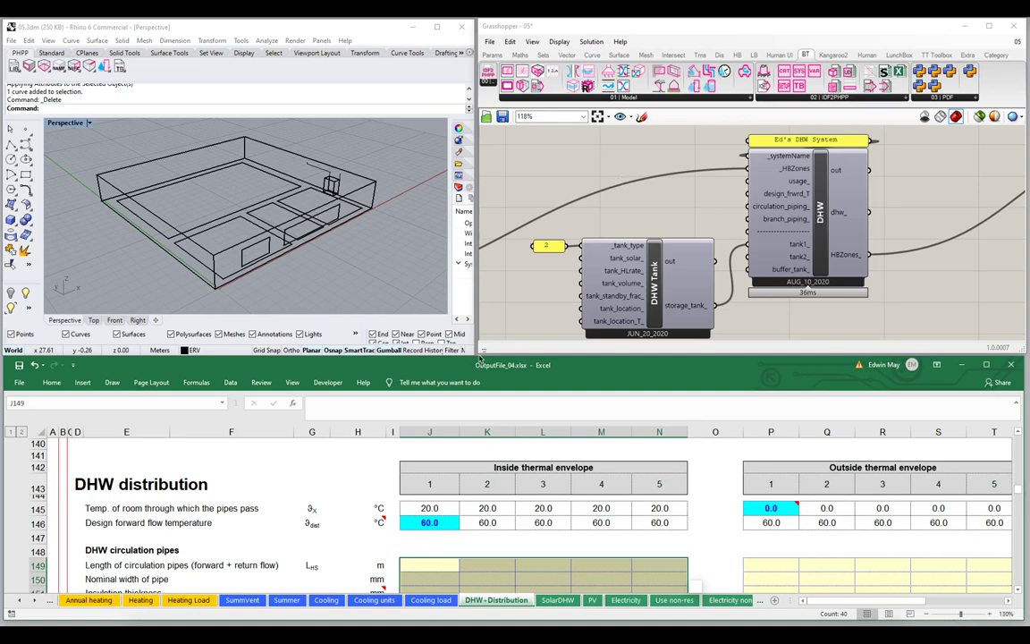
mouse_move(480, 358)
mouse_down()
mouse_move(480, 469)
mouse_move(480, 372)
mouse_up()
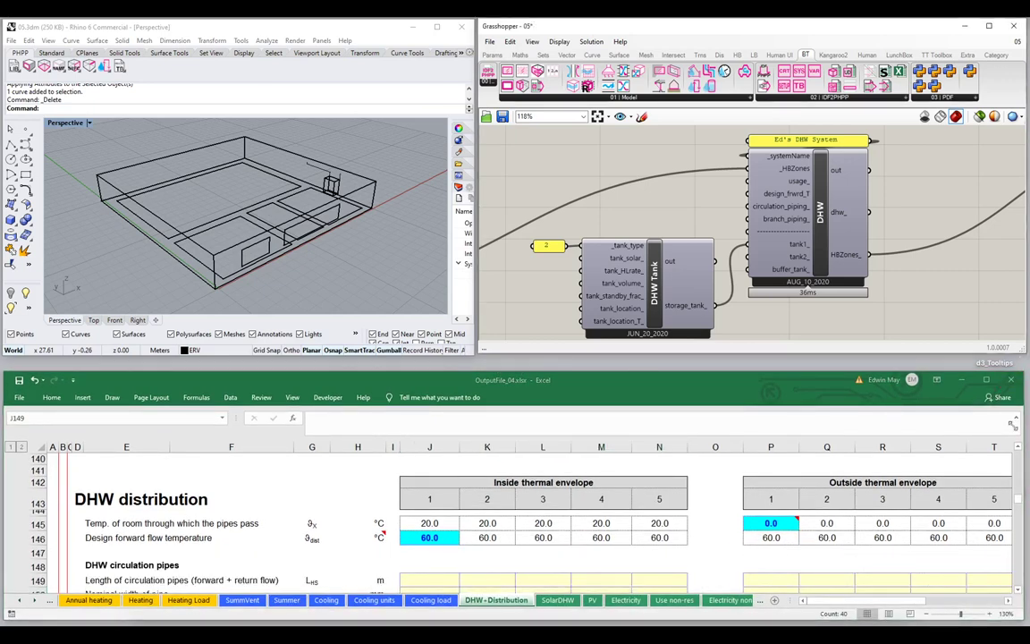
drag(1019, 356, 1022, 593)
scroll(704, 288, up, 1)
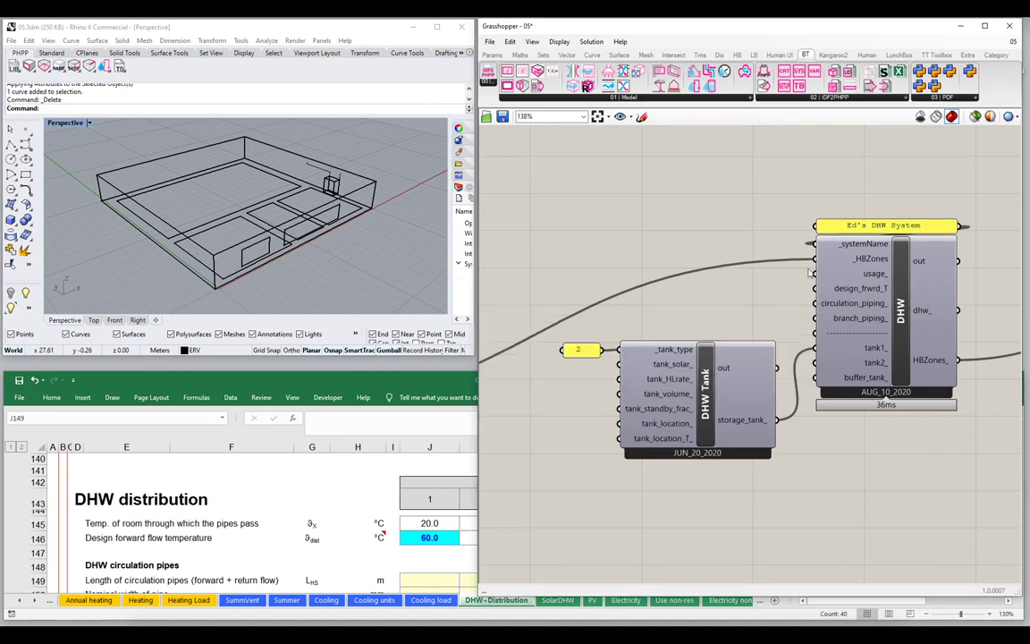
Step: Add a BT_DHW_Piping_Recirc component to the Grasshopper canvas above the DHW Tank component
click(637, 99)
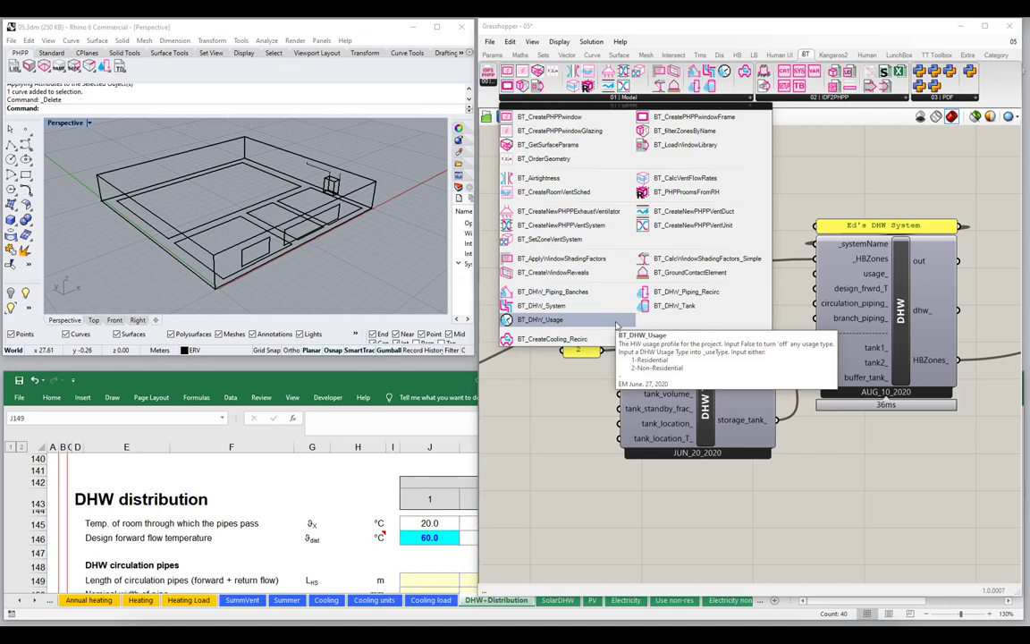
click(723, 294)
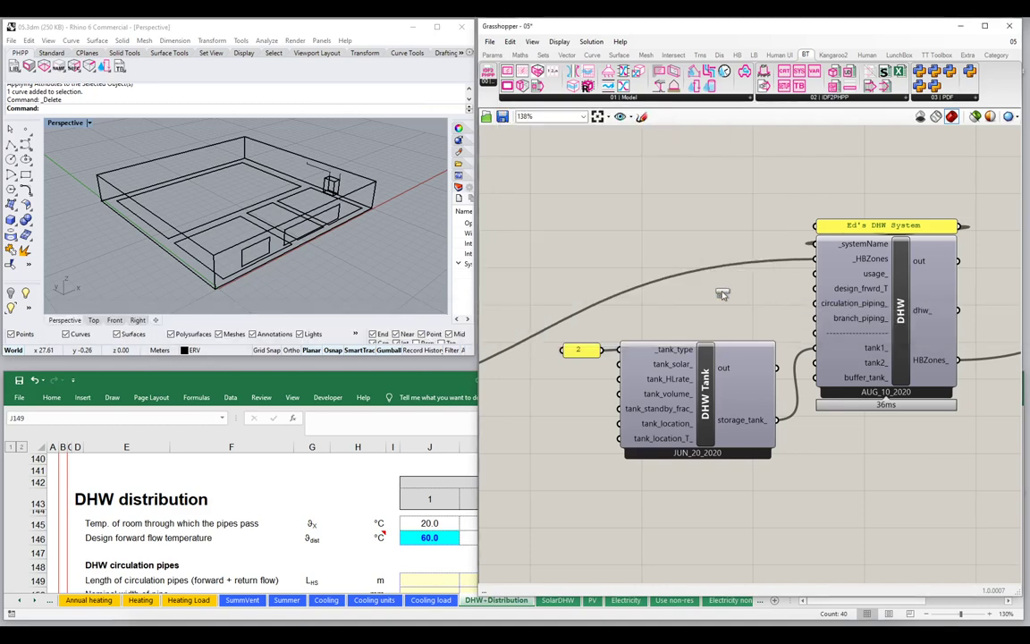
click(669, 222)
right_drag(685, 234, 699, 306)
drag(758, 278, 761, 247)
Step: Add a panel beside the Piping | Recirc component and connect it to the component's out output
click(851, 223)
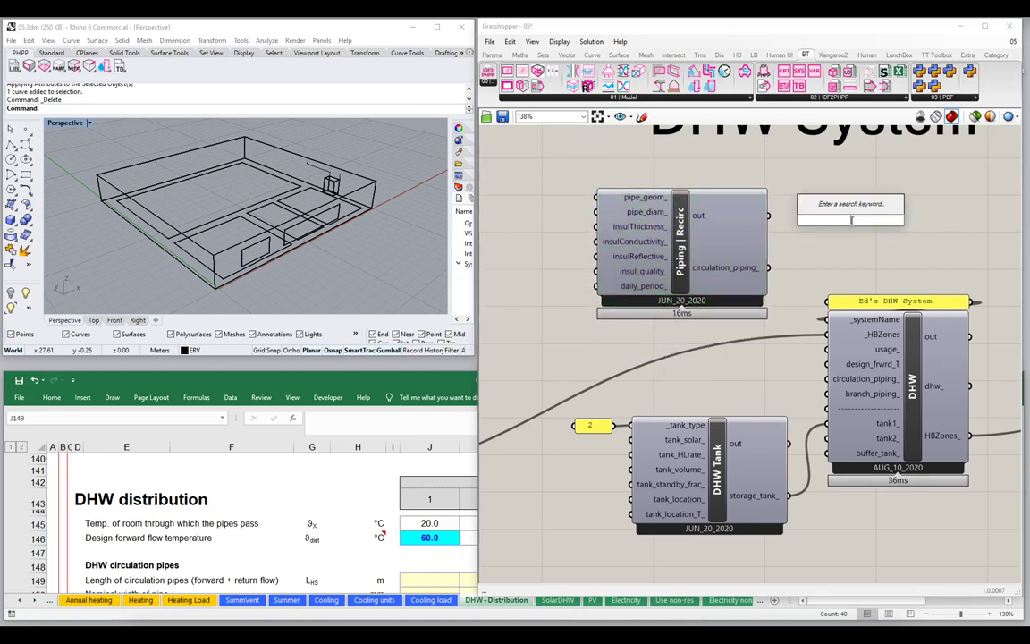
double_click(840, 228)
text(panel)
key(Return)
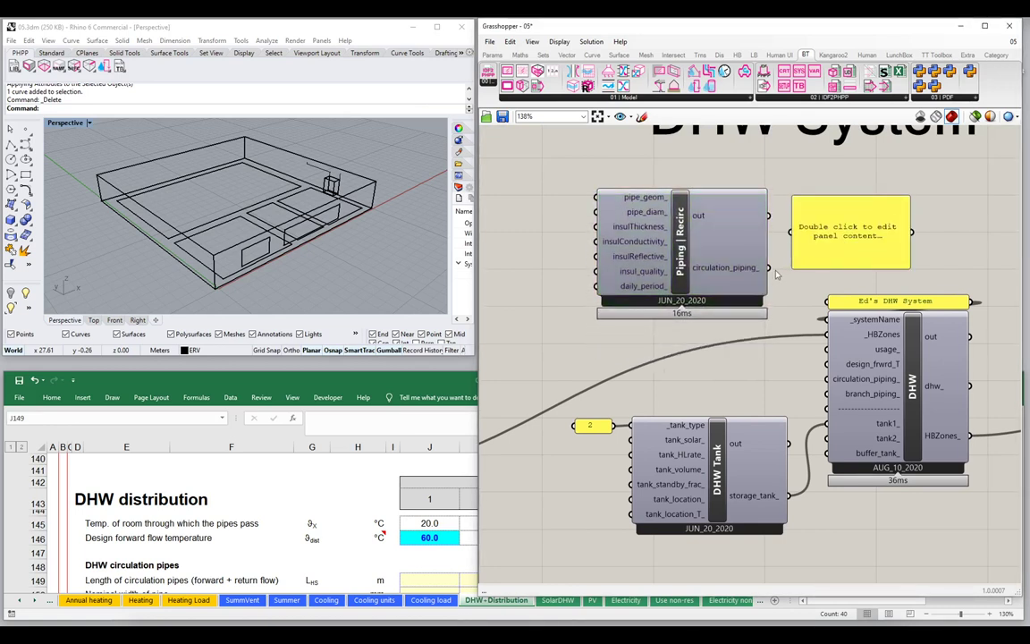
drag(767, 266, 908, 256)
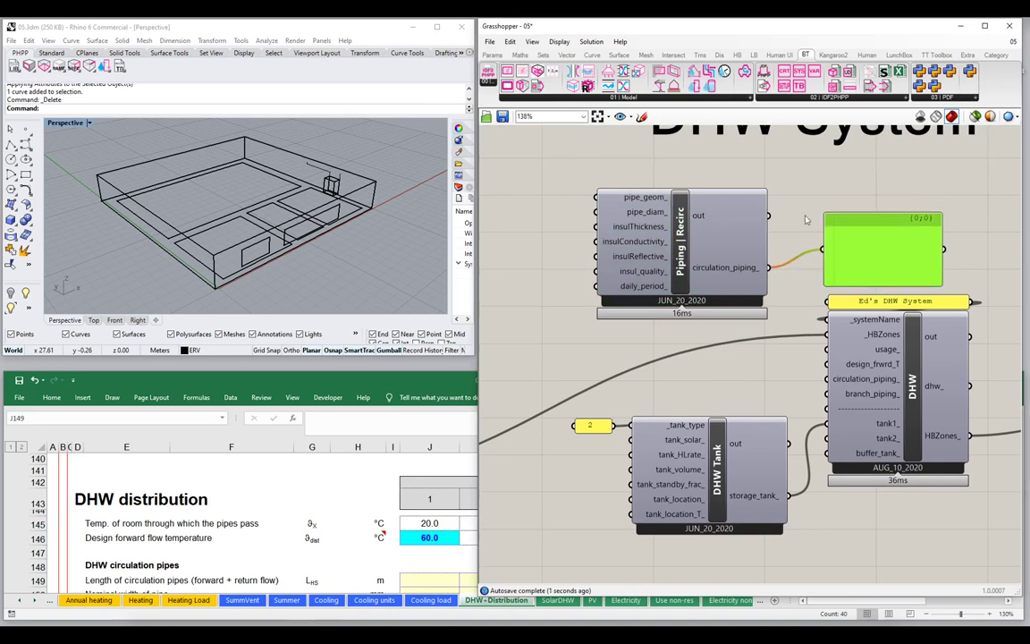
shift+drag(768, 216, 826, 237)
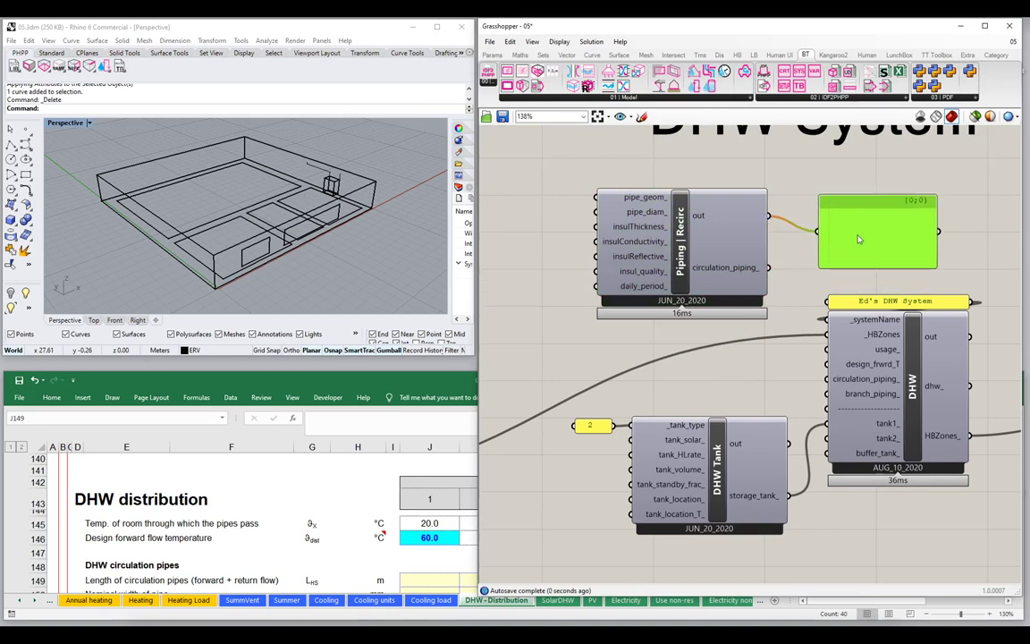
Step: Move the Piping | Recirc component closer to its panel and shift the DHW Tank with its type panel slightly away from the DHW component
drag(694, 236, 711, 234)
drag(633, 360, 511, 487)
drag(718, 458, 704, 467)
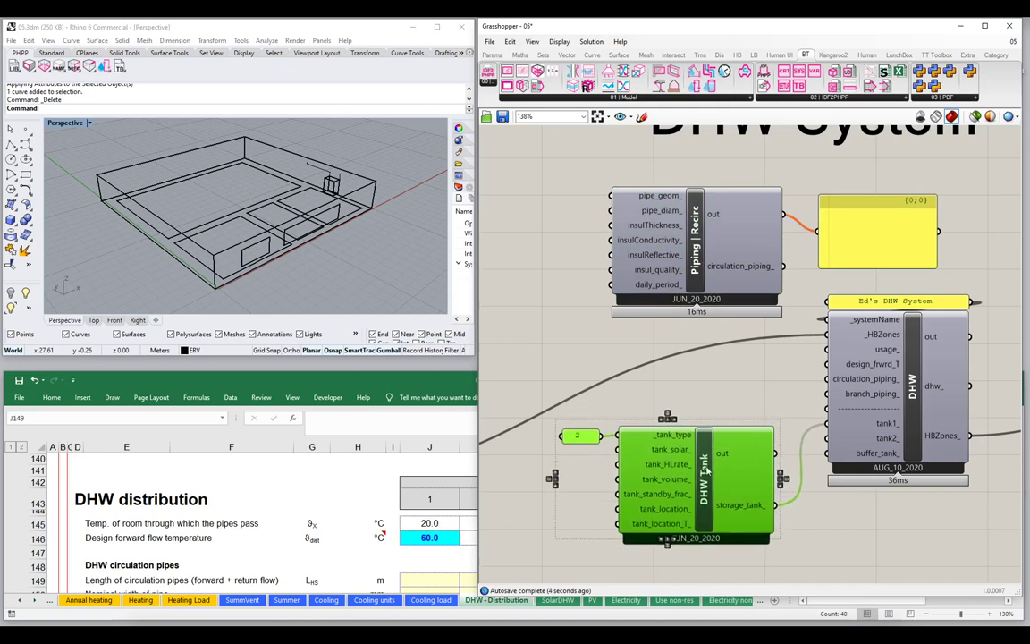
click(872, 185)
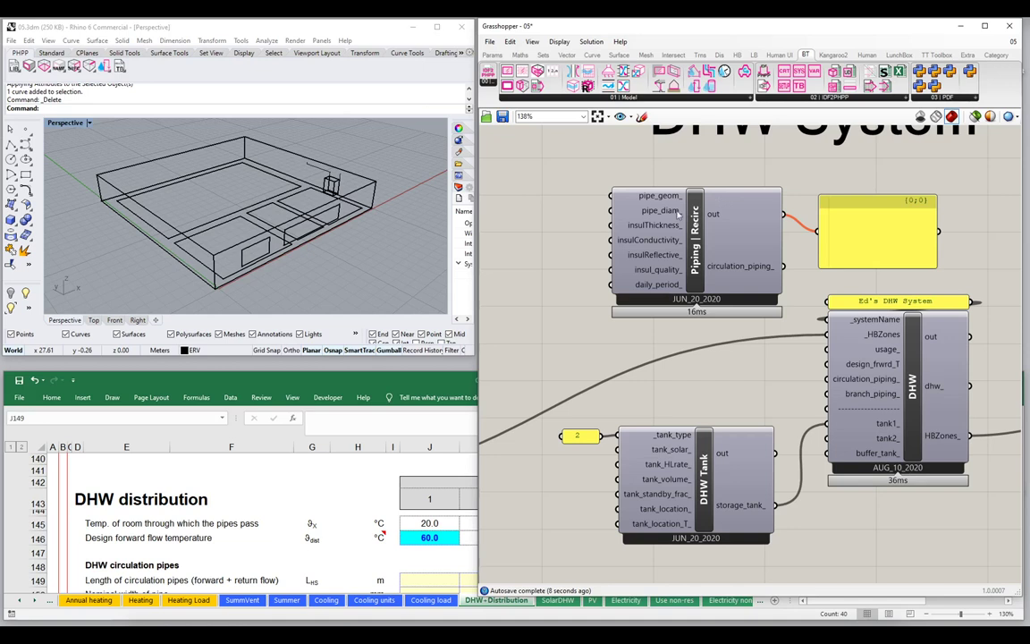
Step: Review the Piping | Recirc component's inputs and extend the Rhino window down to enlarge the Perspective viewport
mouse_move(667, 255)
mouse_move(696, 231)
click(425, 319)
drag(420, 355, 420, 617)
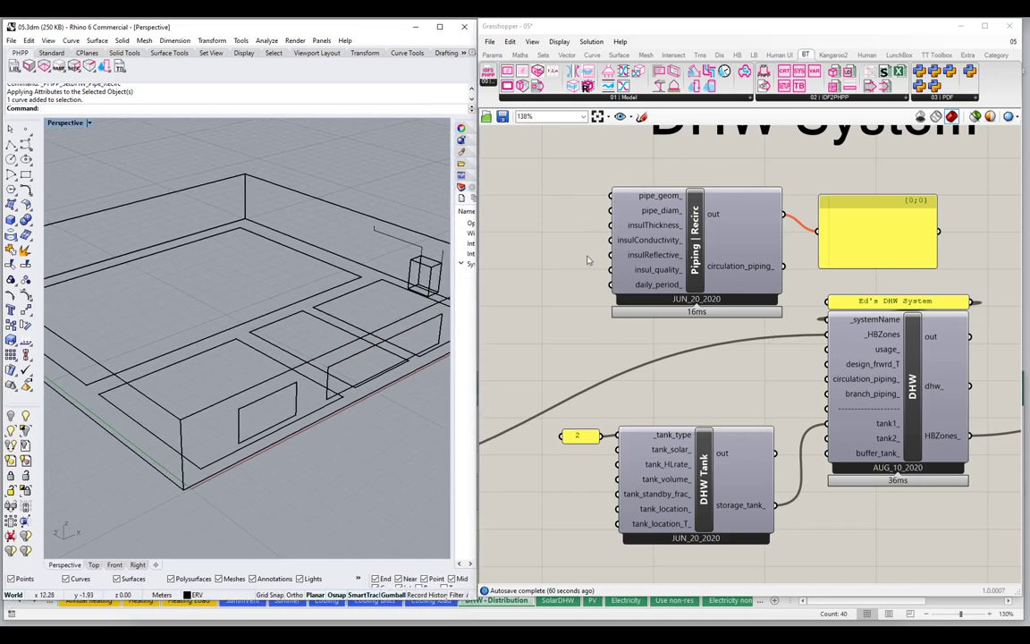
mouse_move(616, 199)
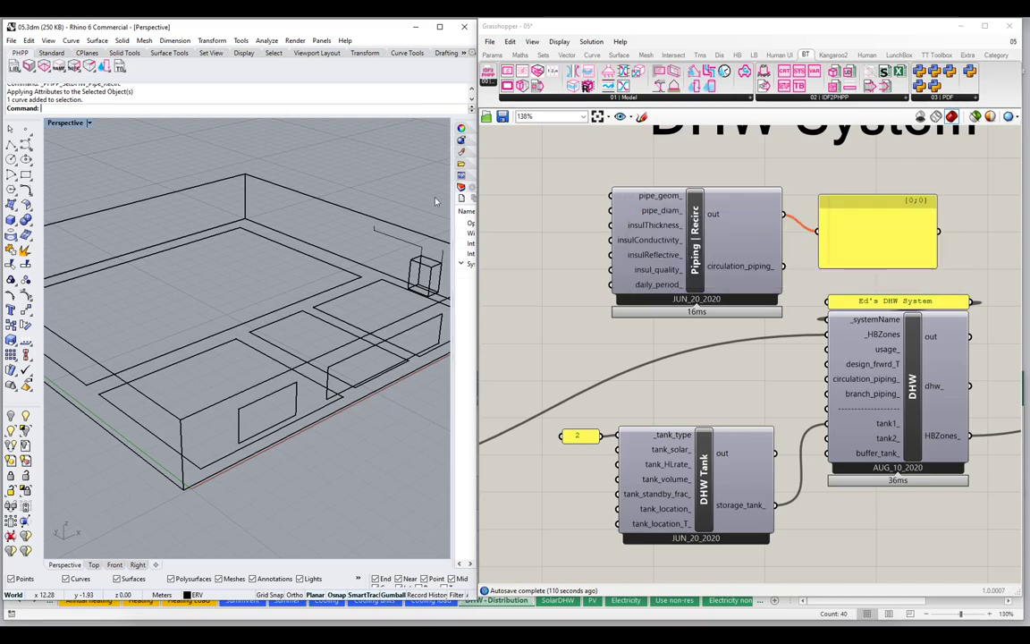
Step: Check the PHPP room information of the floor surface beside the box-shaped unit and close it without changes
right_drag(289, 221, 165, 224)
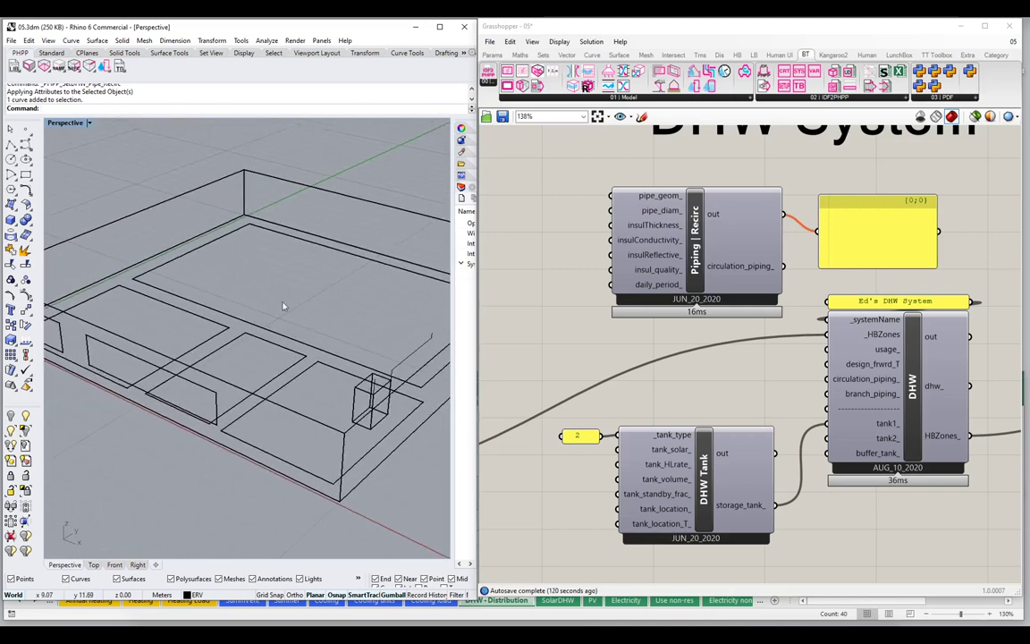
key(Delete)
click(355, 387)
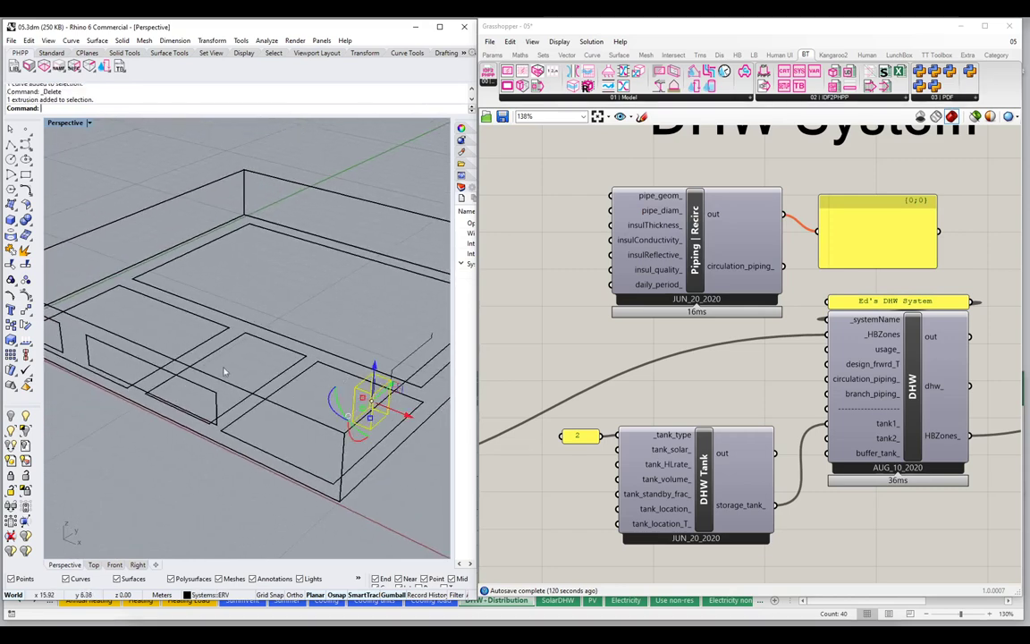
click(107, 355)
key(Escape)
right_drag(89, 264, 386, 325)
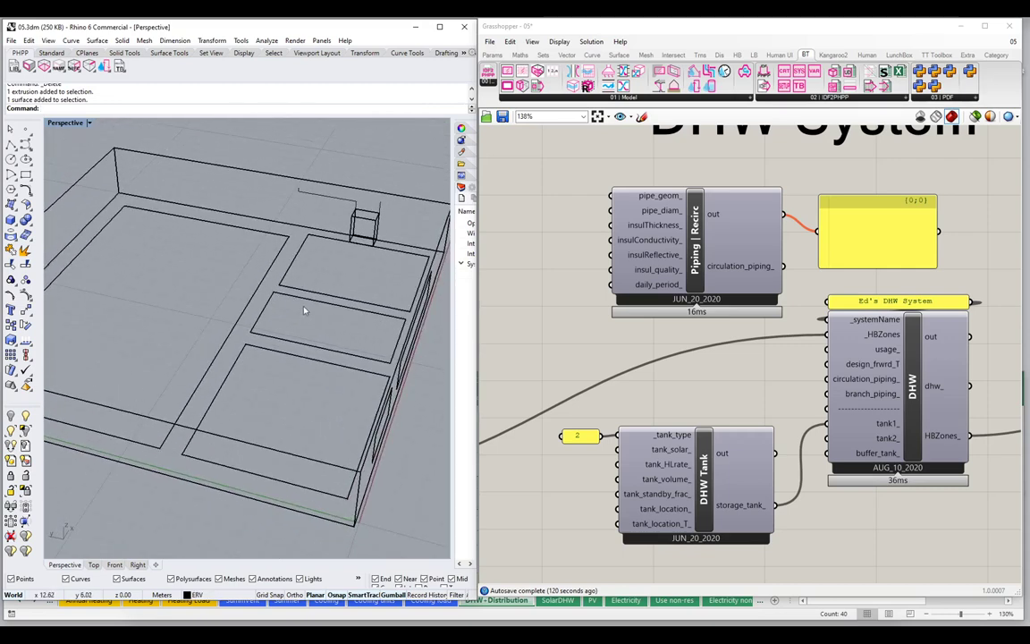
mouse_move(205, 292)
right_down()
mouse_move(215, 285)
mouse_move(230, 299)
mouse_move(220, 304)
right_up()
click(217, 270)
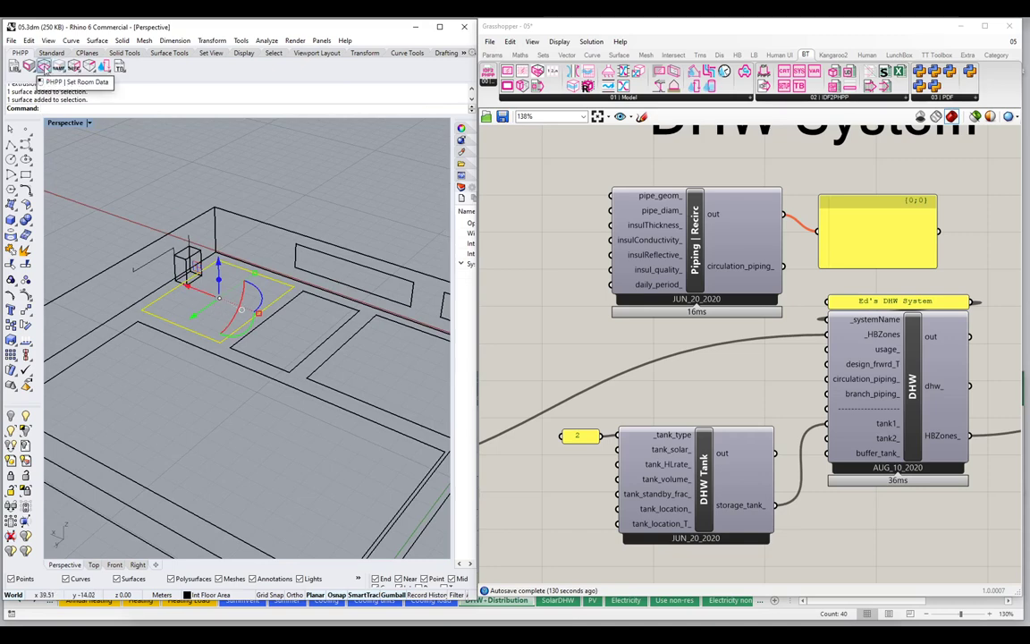
click(41, 68)
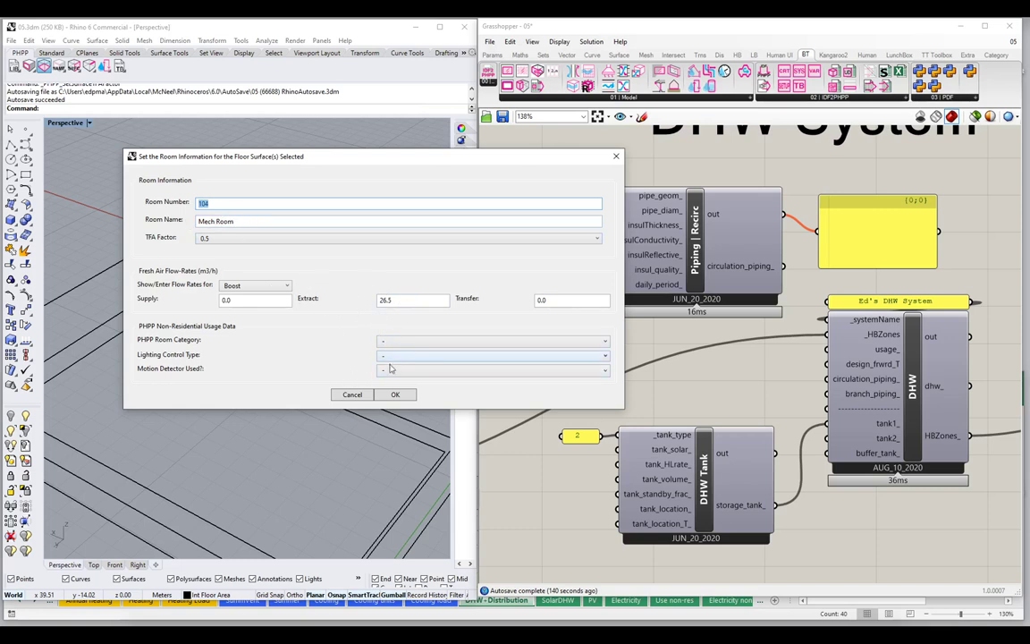
click(353, 394)
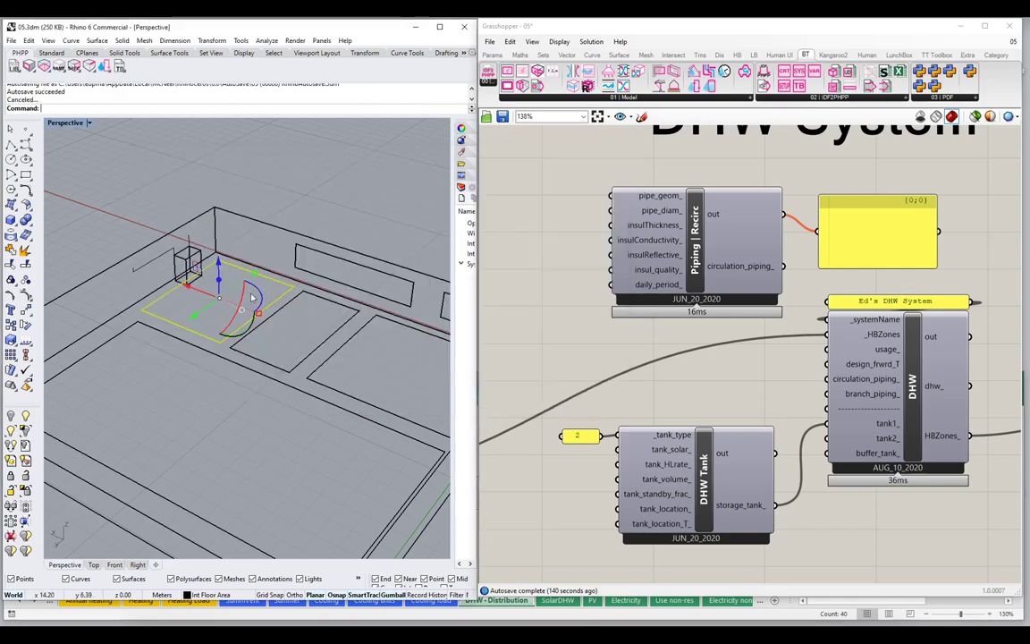
mouse_move(243, 270)
right_down()
mouse_move(268, 295)
mouse_move(232, 268)
right_up()
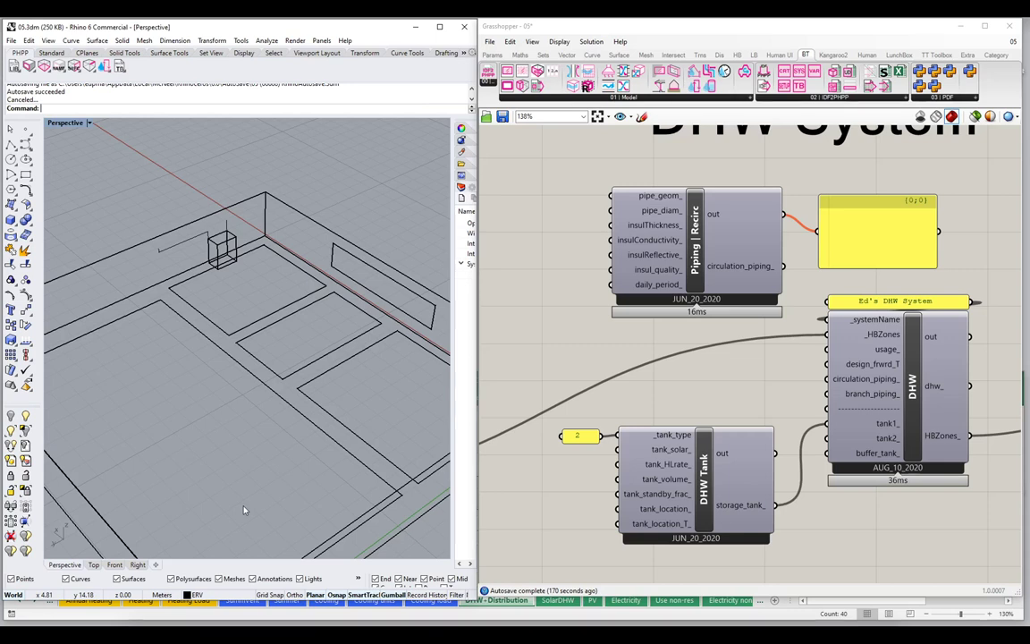
Step: Model a vertical cylinder 5' high as the hot water tank on the floor beside the box-shaped unit
scroll(189, 230, up, 4)
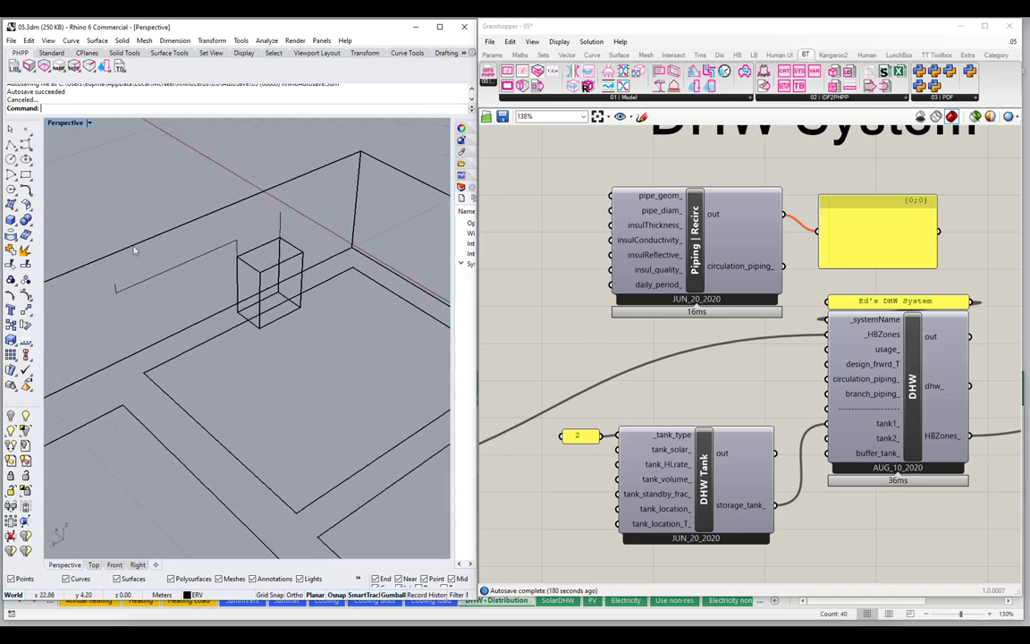
click(20, 226)
click(81, 223)
click(345, 296)
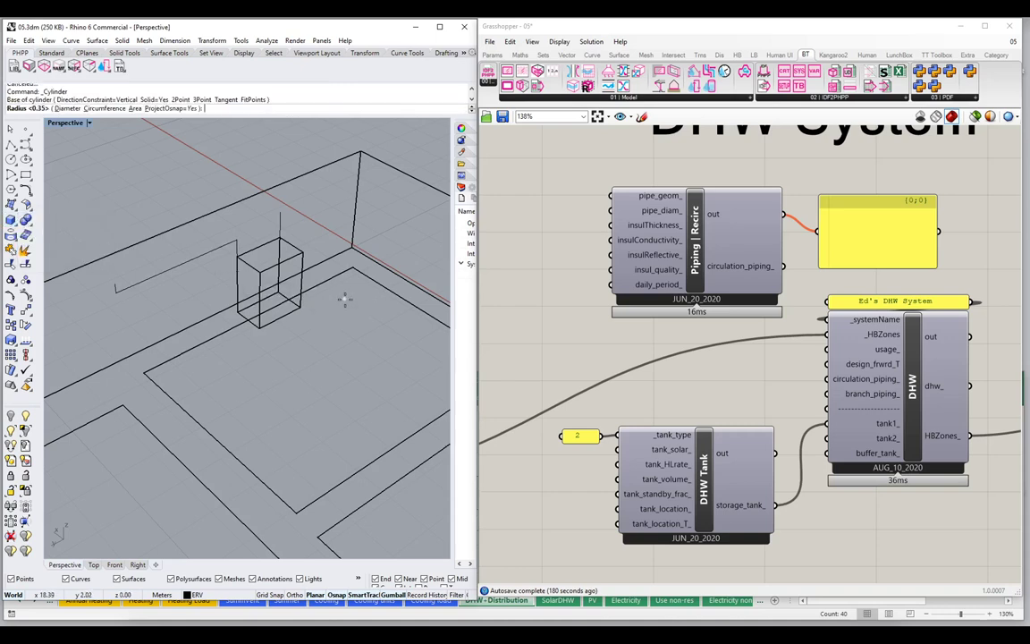
click(352, 288)
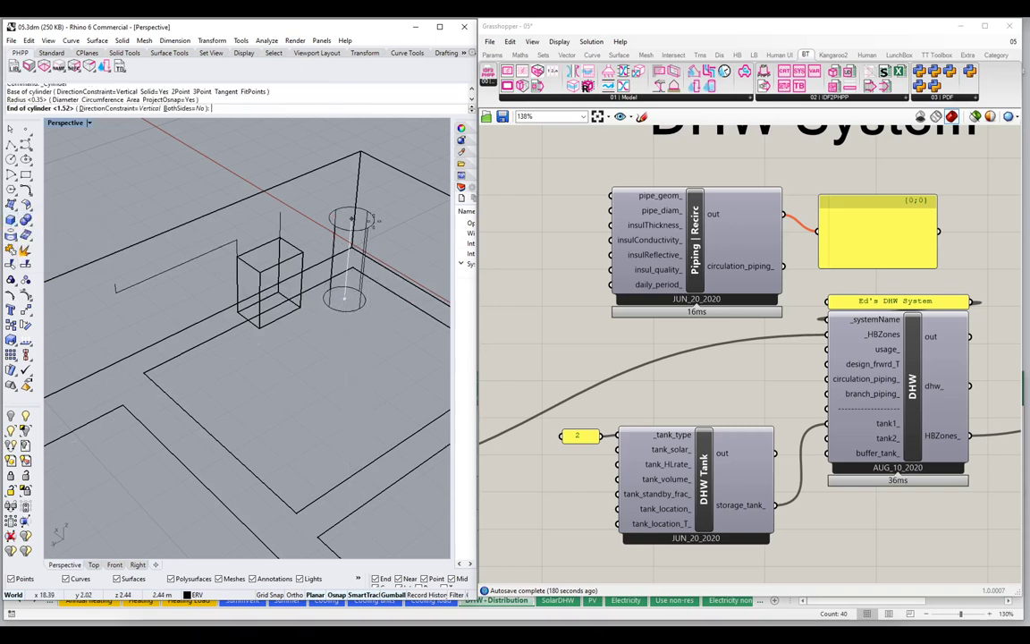
text(5)
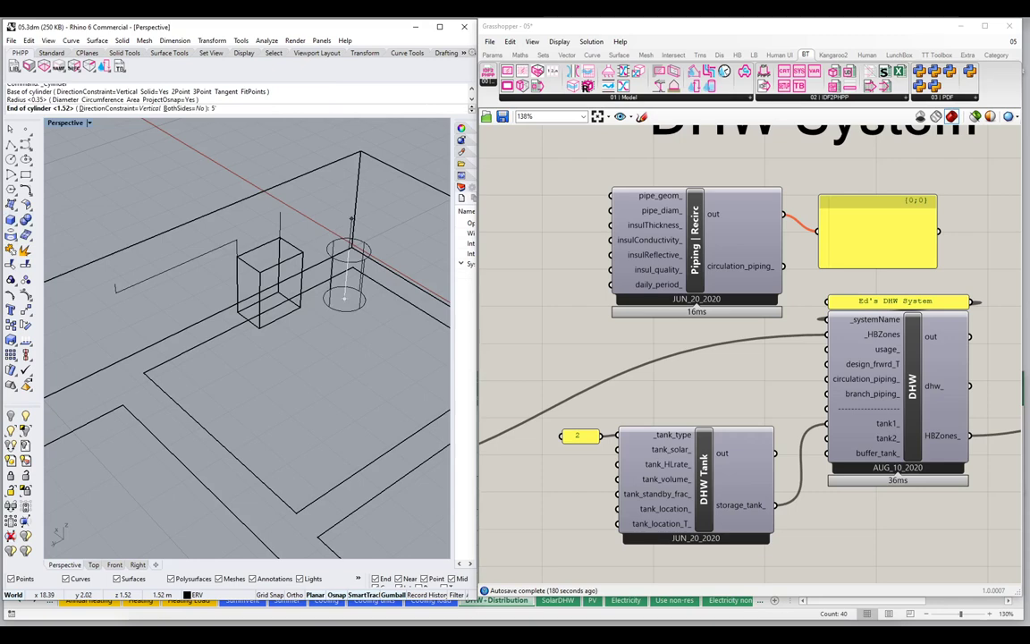
key(Return)
right_drag(355, 246, 318, 264)
click(334, 265)
click(461, 268)
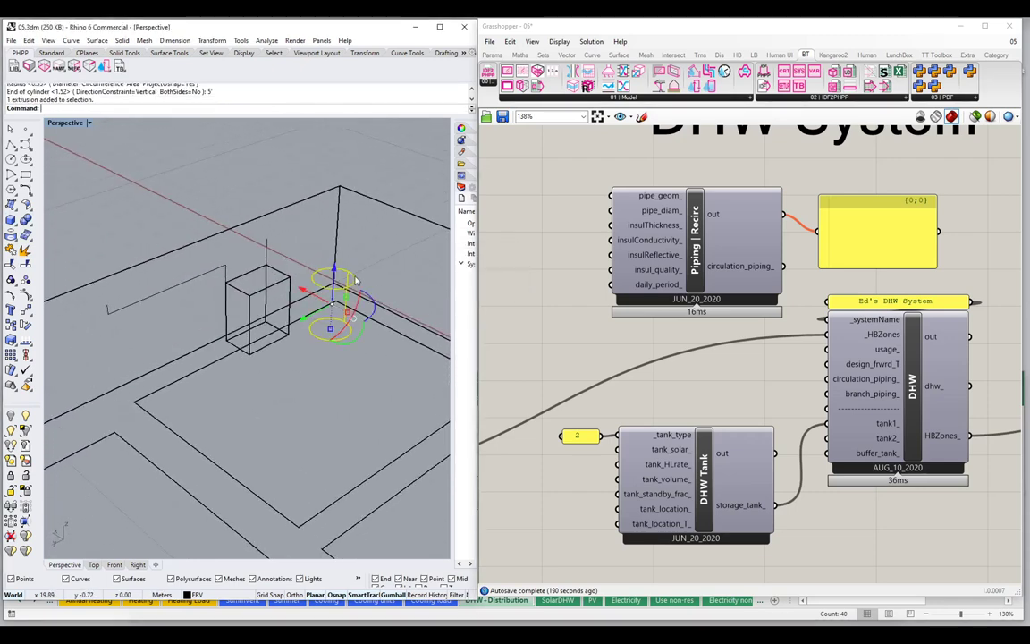
right_drag(291, 318, 307, 358)
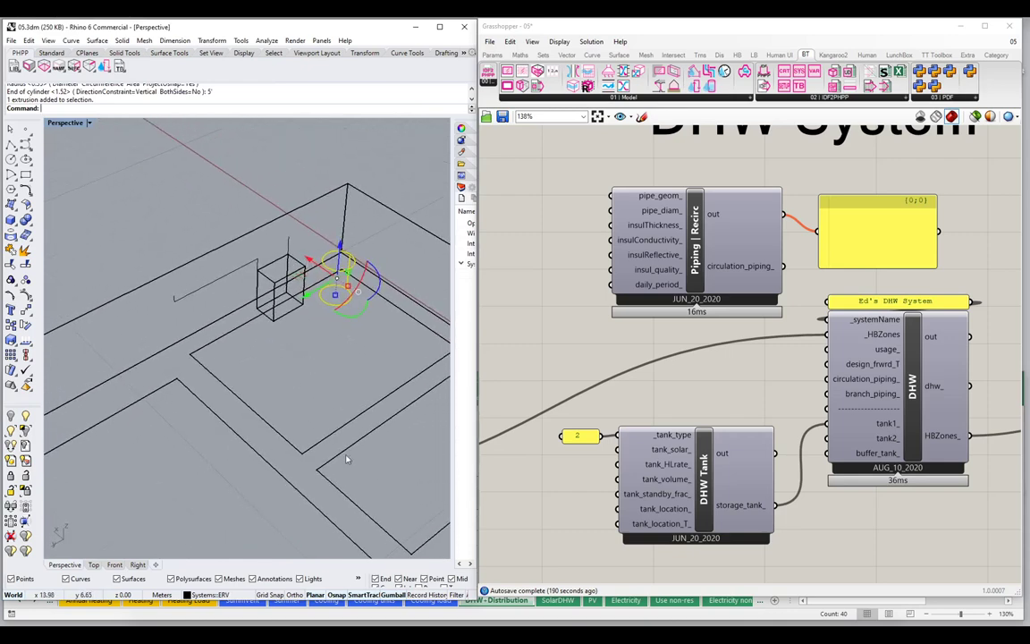
right_drag(321, 412, 324, 190)
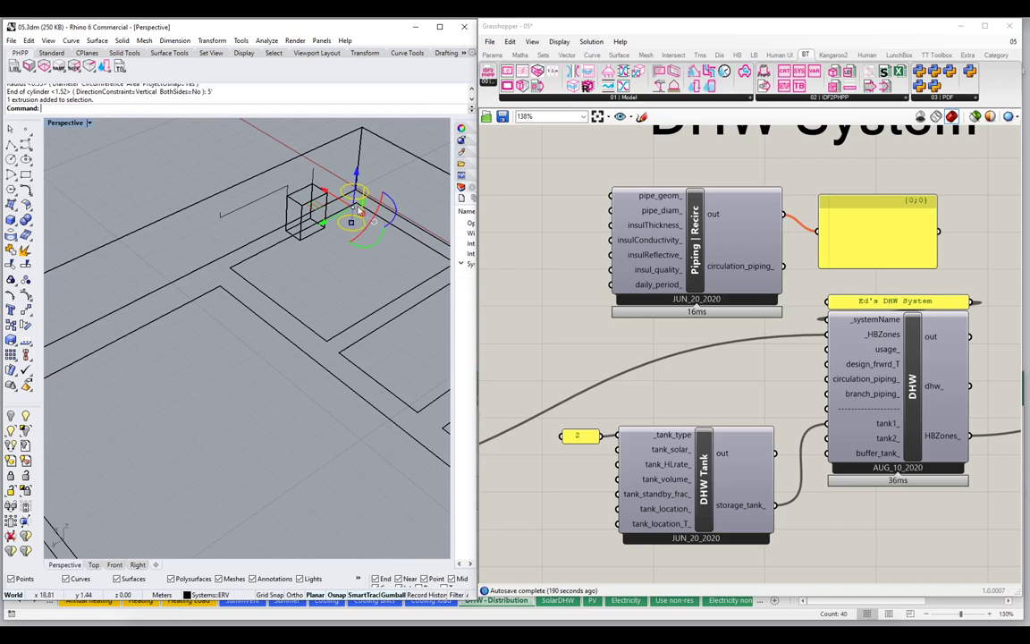
click(338, 306)
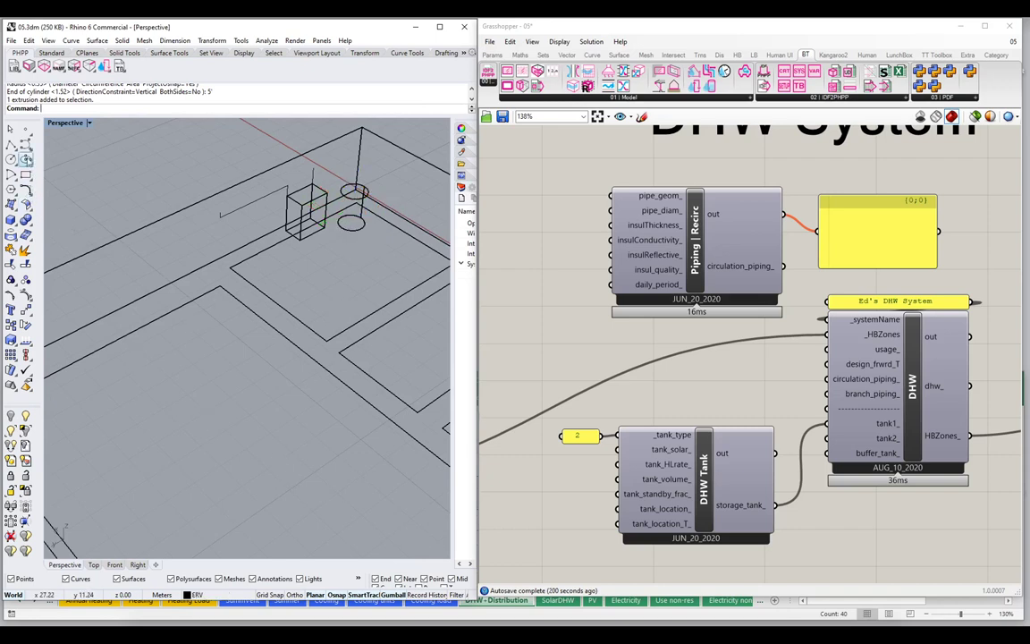
Step: Draw a supply pipe polyline from the cylinder's base centre, about 8.3 m across, 16.6 m along the large room, with a short end leg
click(10, 142)
scroll(353, 224, up, 2)
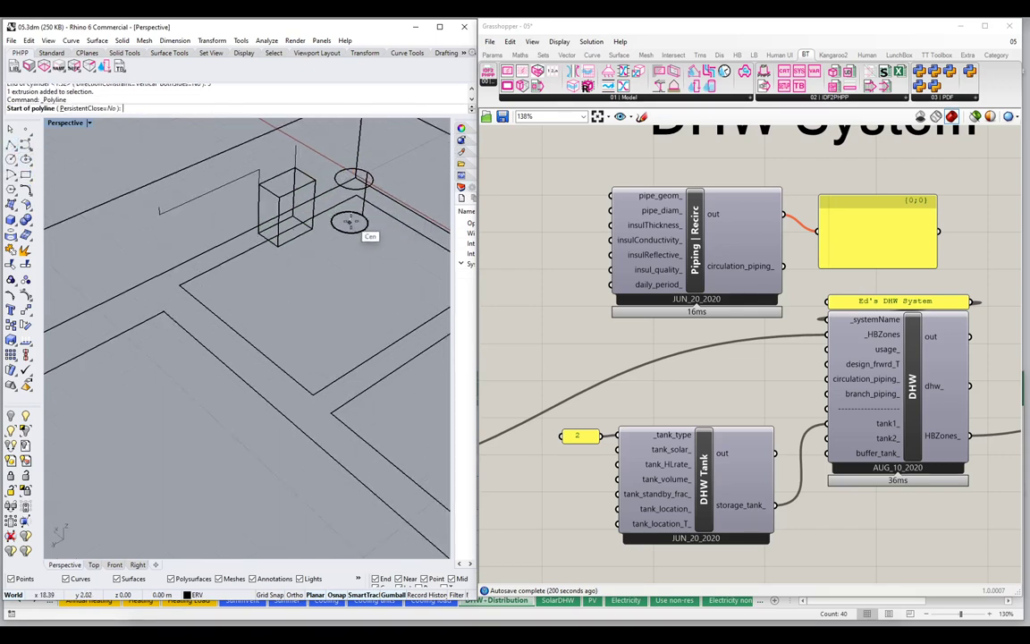
click(350, 222)
scroll(350, 222, down, 3)
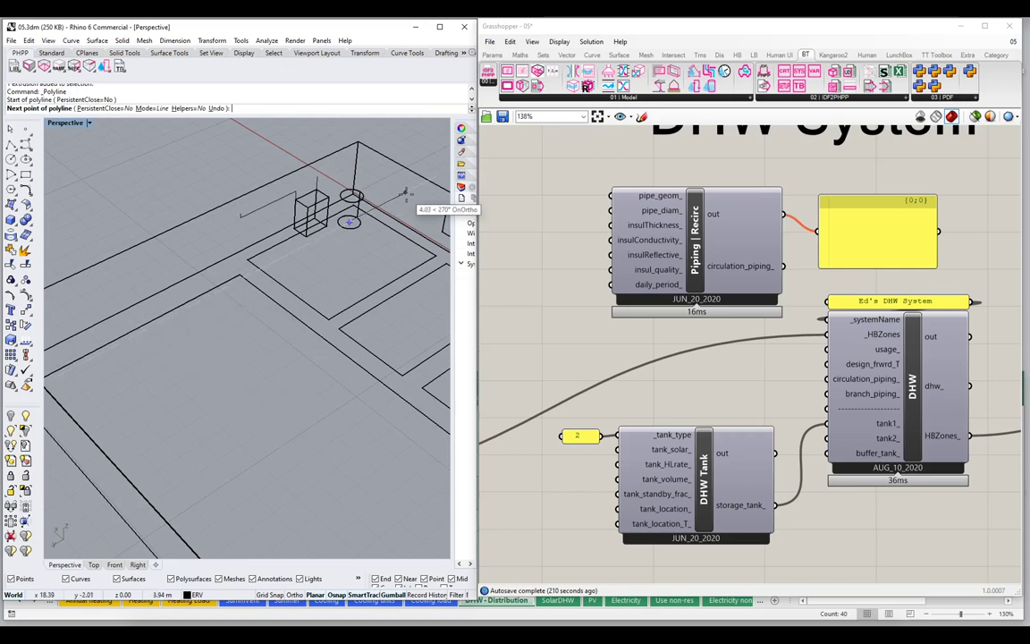
scroll(193, 326, down, 3)
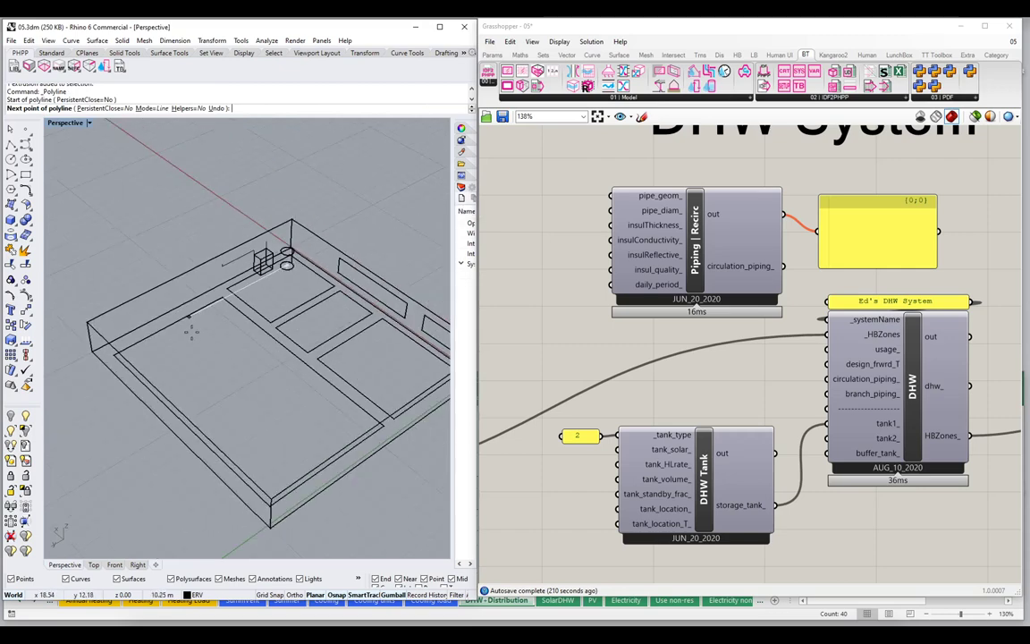
scroll(201, 322, up, 3)
scroll(204, 322, down, 1)
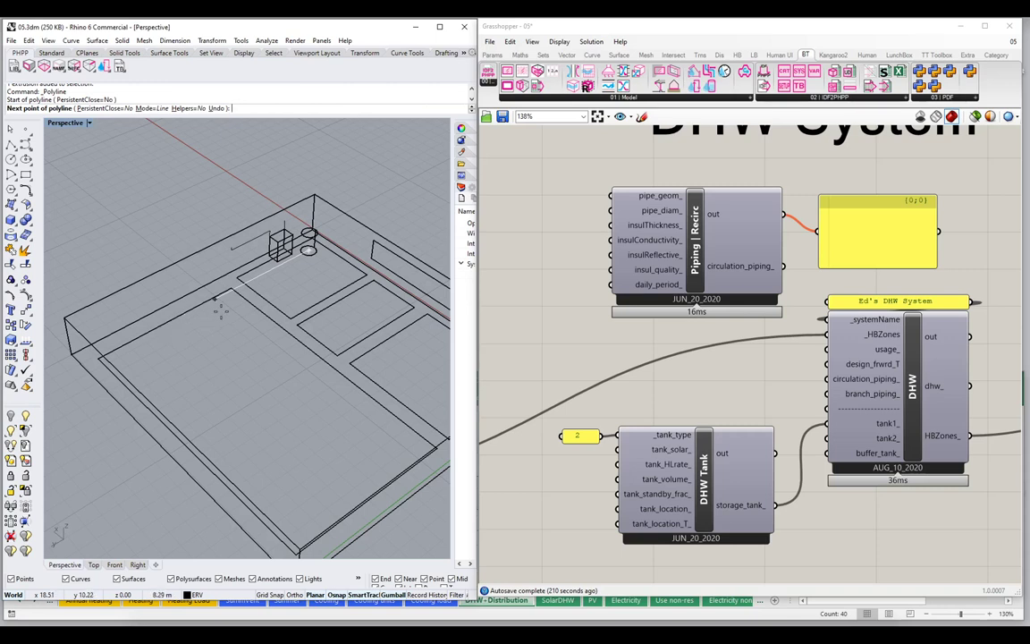
click(213, 298)
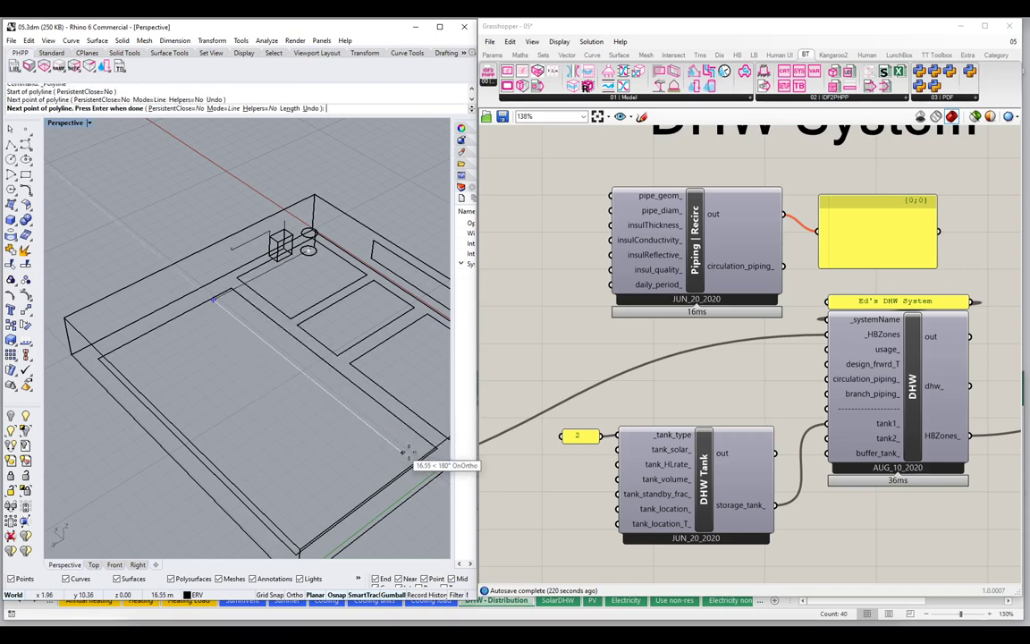
scroll(406, 456, up, 2)
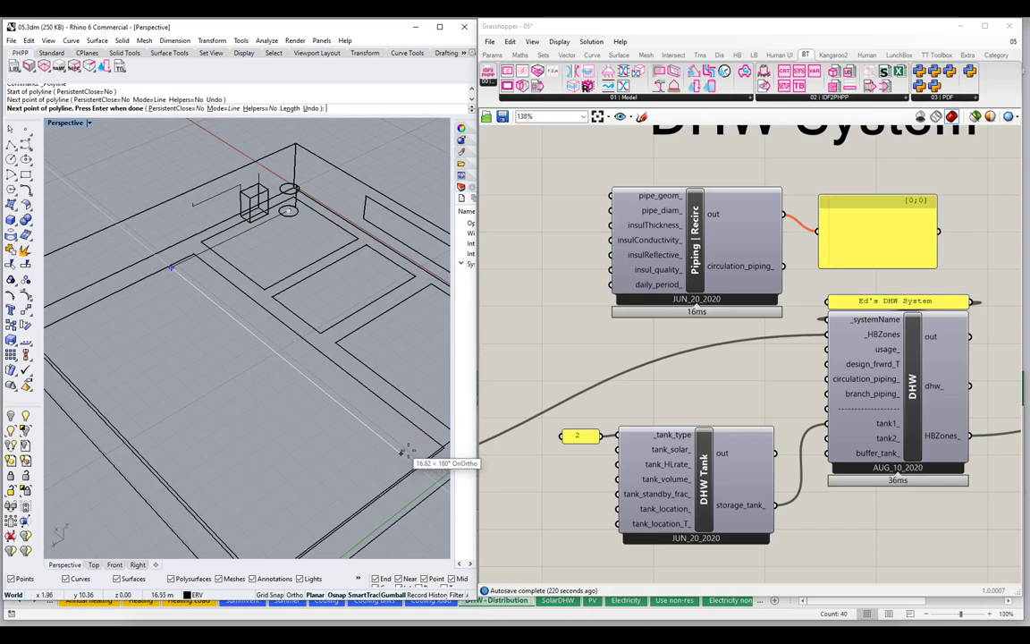
click(412, 452)
scroll(407, 452, up, 2)
scroll(418, 455, down, 1)
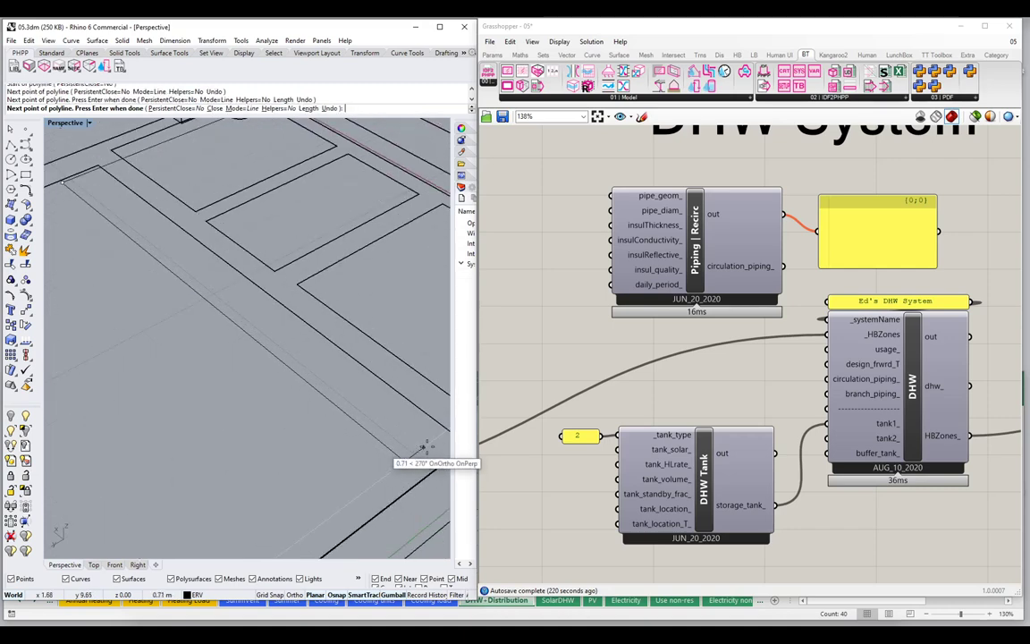
click(426, 444)
key(Return)
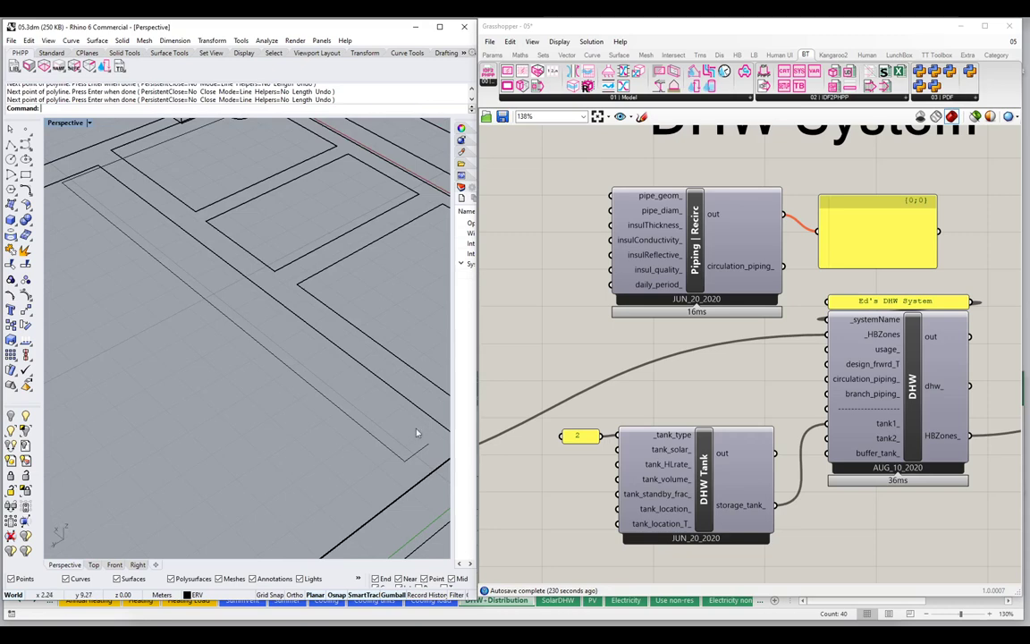
Step: Draw a return pipe polyline from the supply line's far end, about 15.8 m back between the rooms and 6.2 m over to the cylinder
click(384, 450)
scroll(380, 443, down, 3)
scroll(368, 420, up, 1)
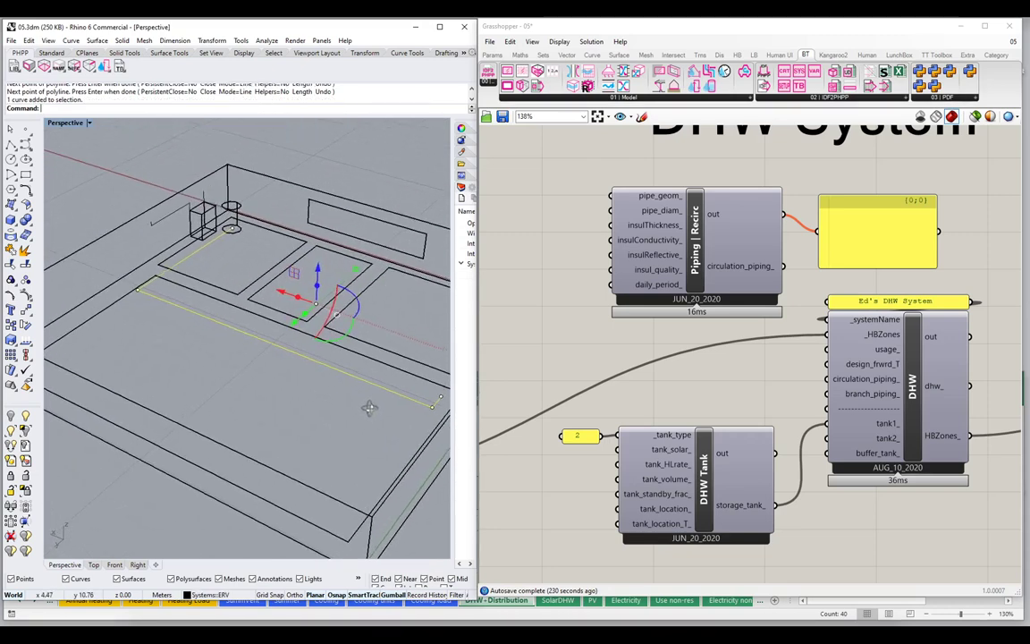
right_drag(366, 416, 390, 428)
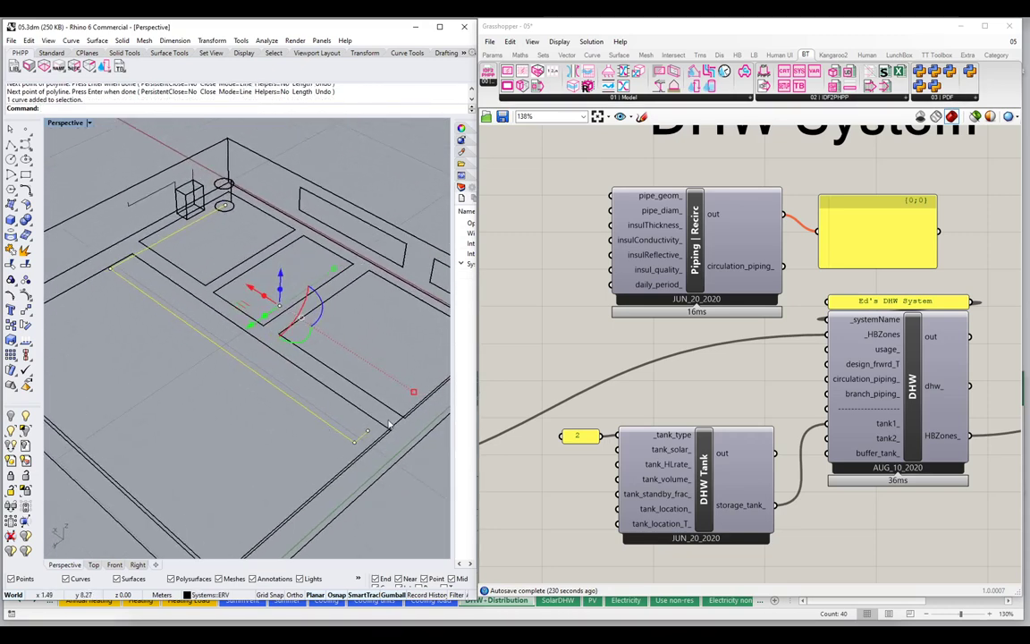
click(11, 146)
scroll(371, 434, up, 4)
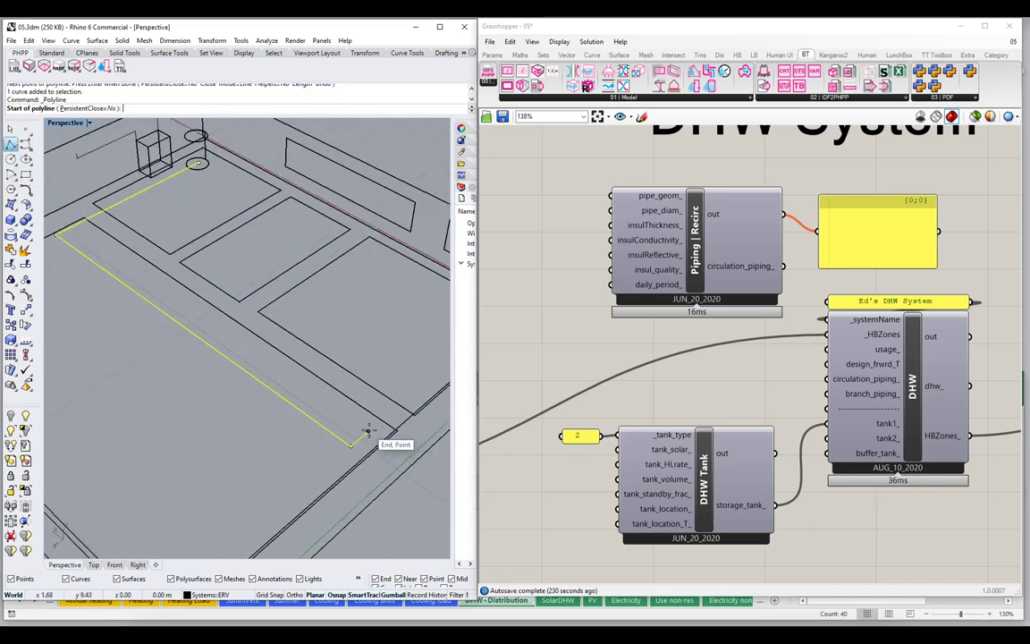
click(369, 435)
click(396, 409)
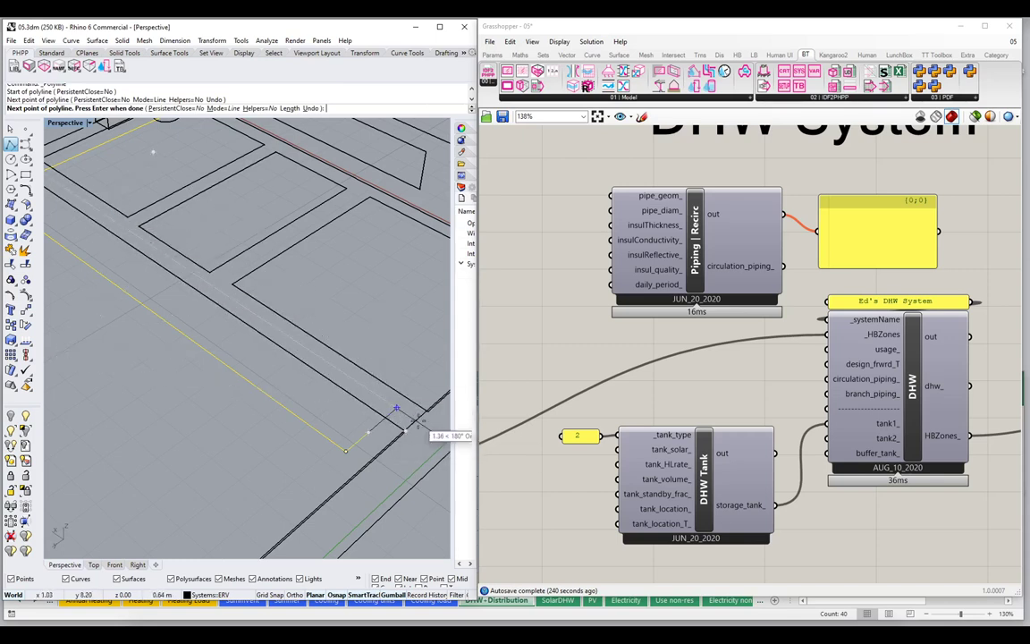
right_drag(214, 294, 170, 221)
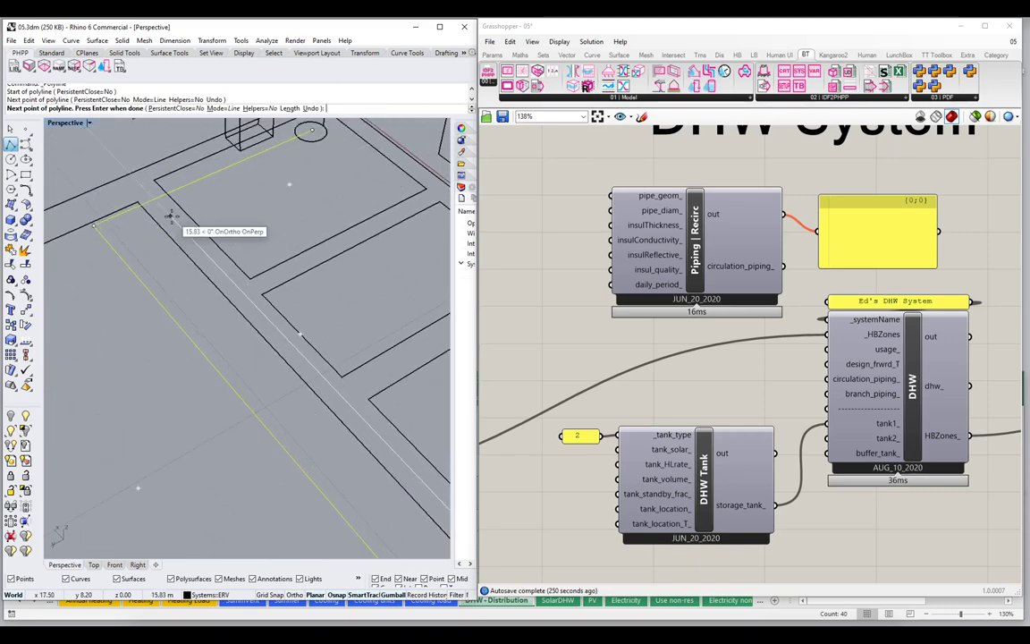
click(170, 216)
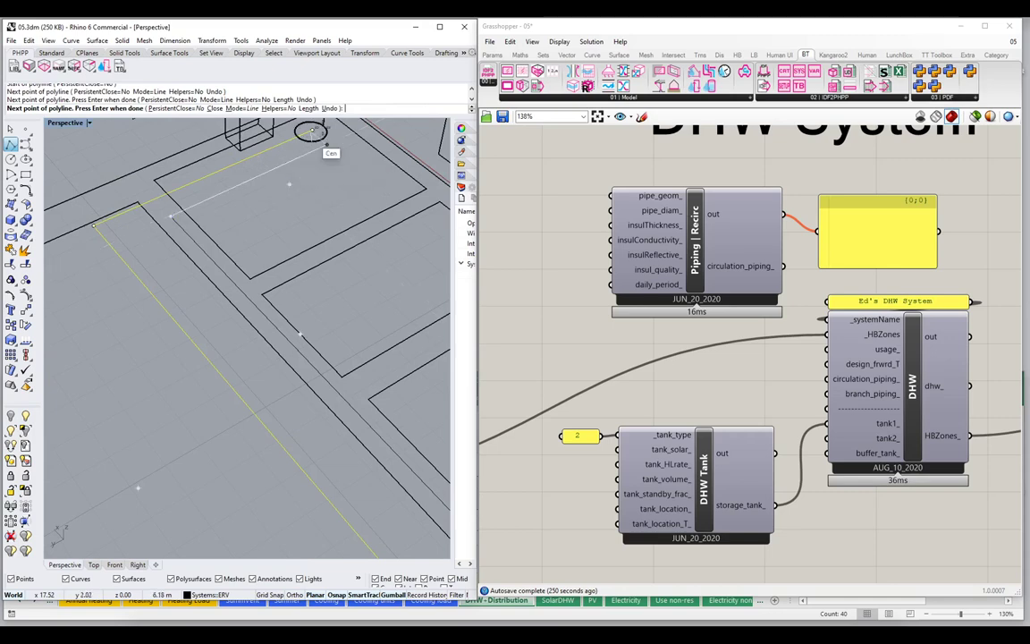
click(310, 132)
key(Return)
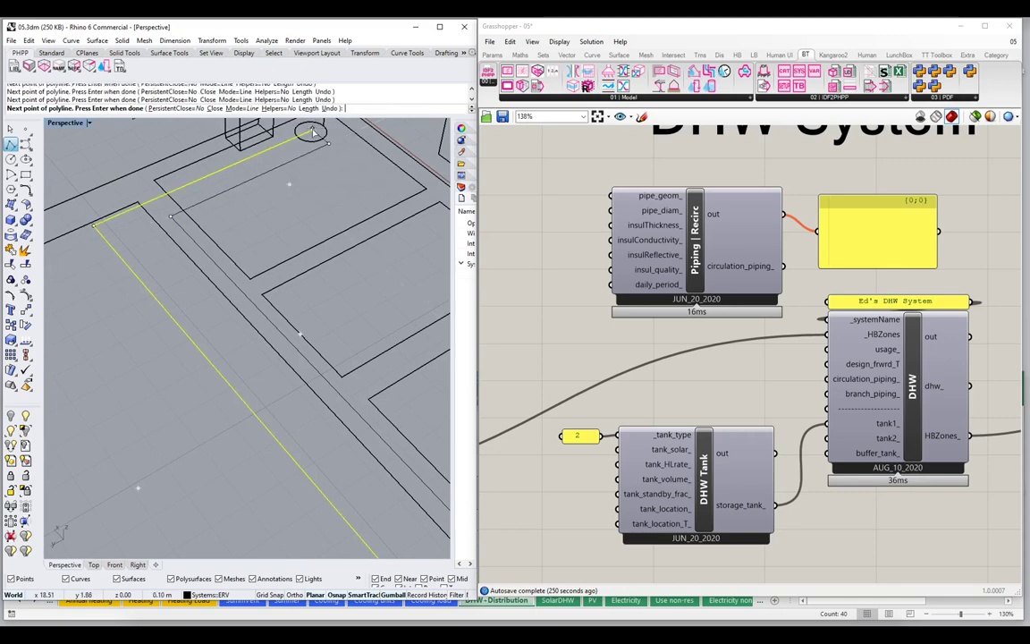
Step: Select the return pipe polyline and widen the layer list beside the Perspective viewport
click(261, 155)
right_drag(261, 154, 227, 287)
scroll(260, 259, down, 3)
key(alt+Right)
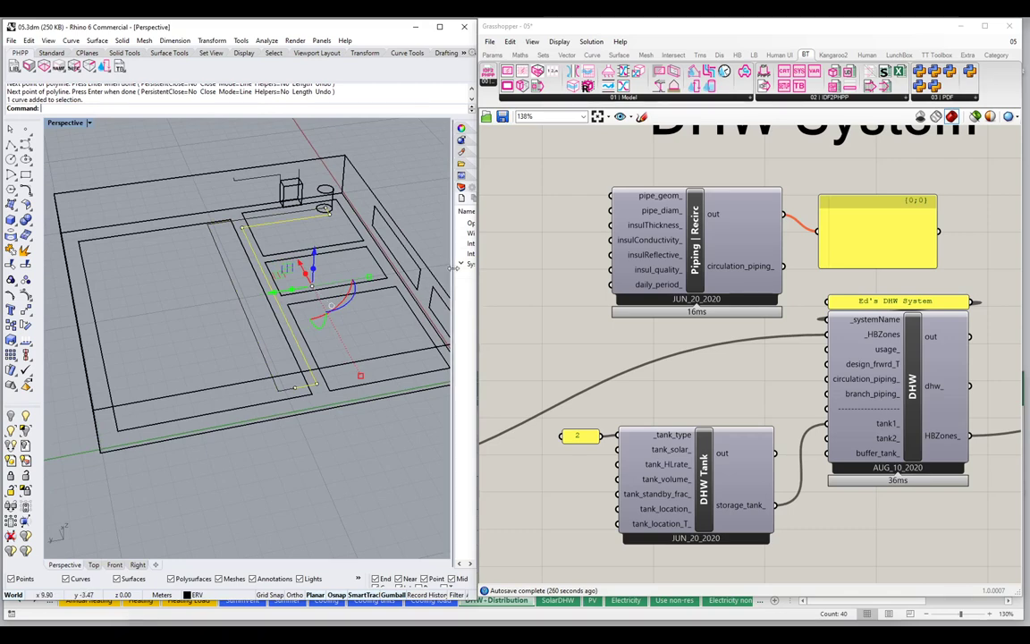
right_drag(269, 295, 212, 320)
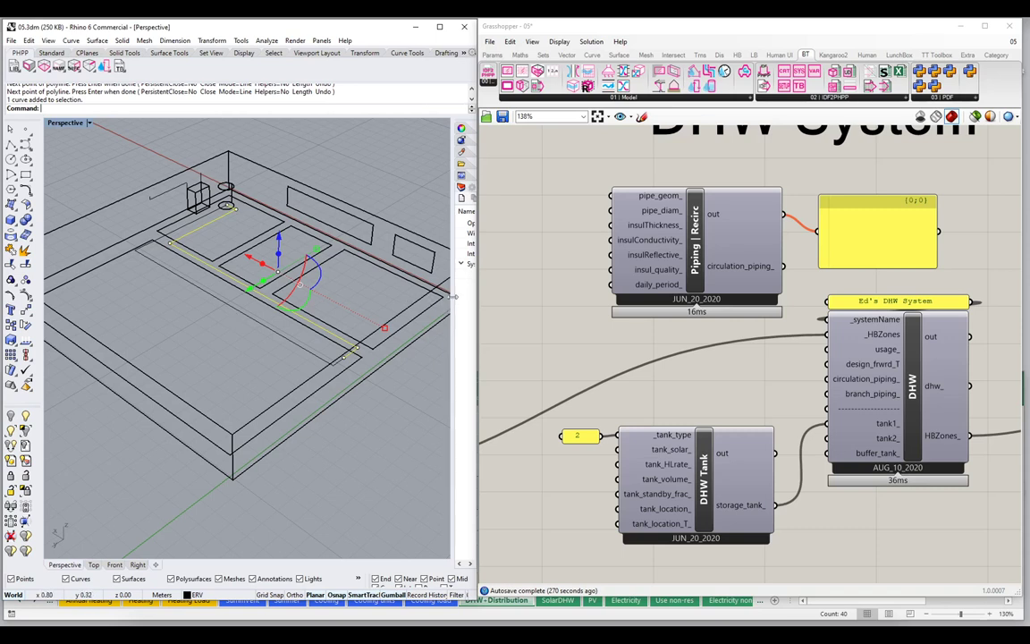
drag(398, 298, 333, 273)
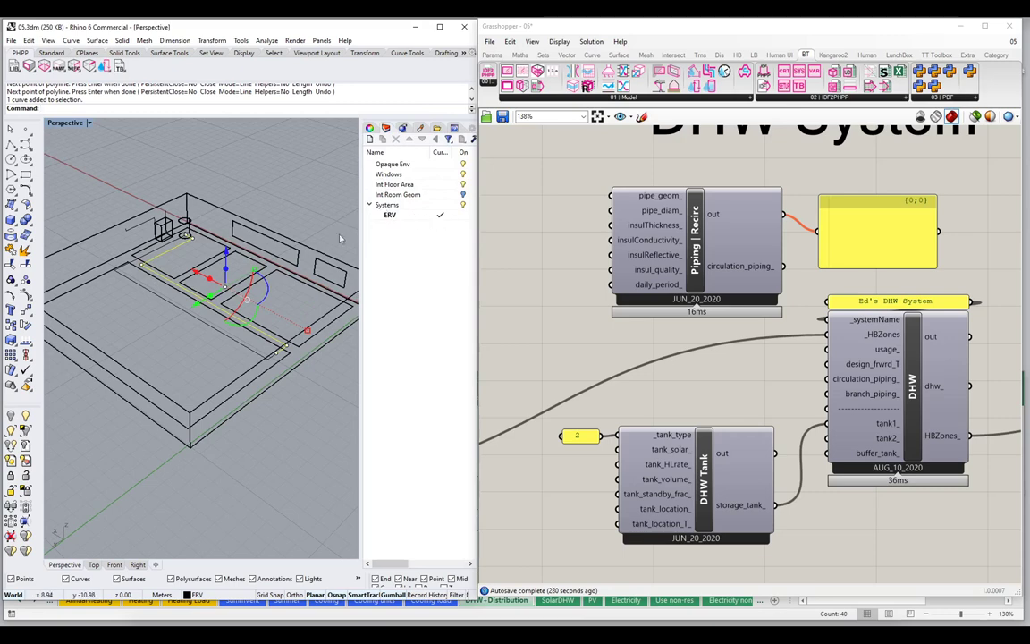
Step: Create a layer named DHW_Recirc under Systems and make it the current layer
scroll(143, 272, up, 3)
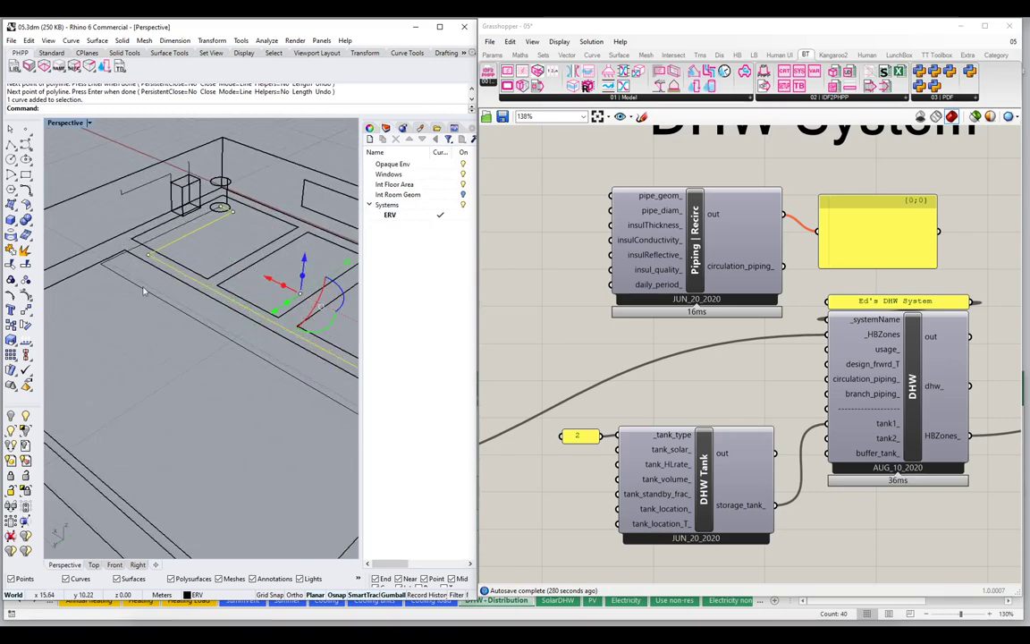
scroll(143, 290, down, 2)
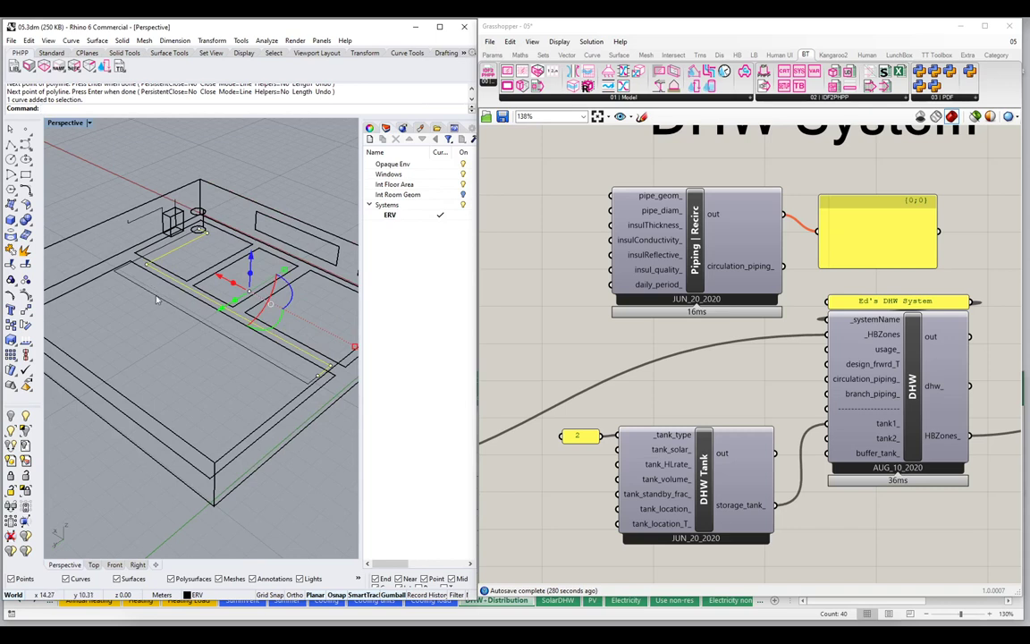
click(157, 294)
click(162, 299)
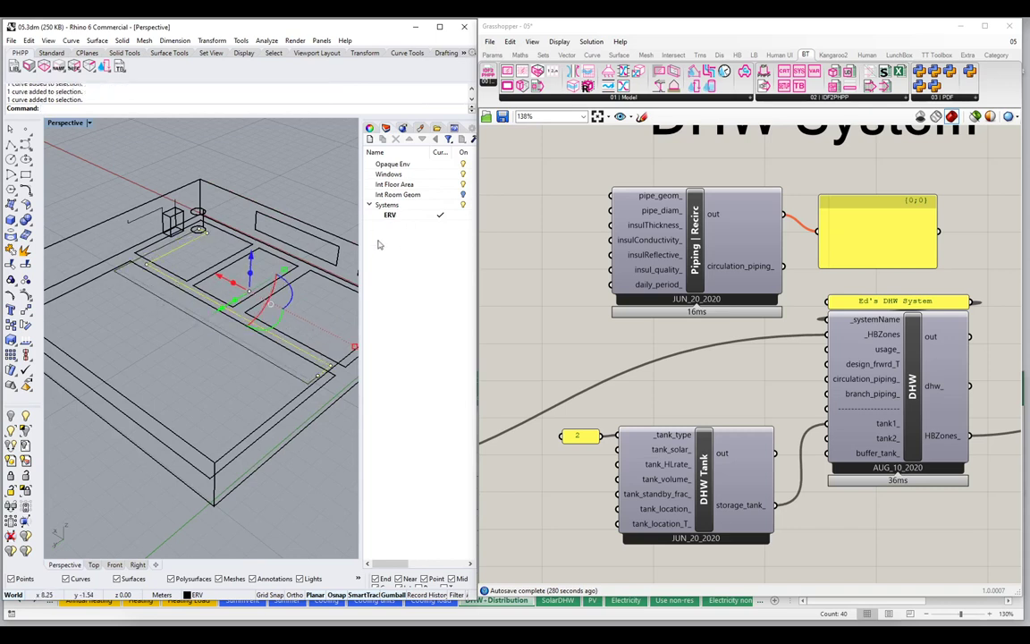
click(369, 138)
text(DHW)
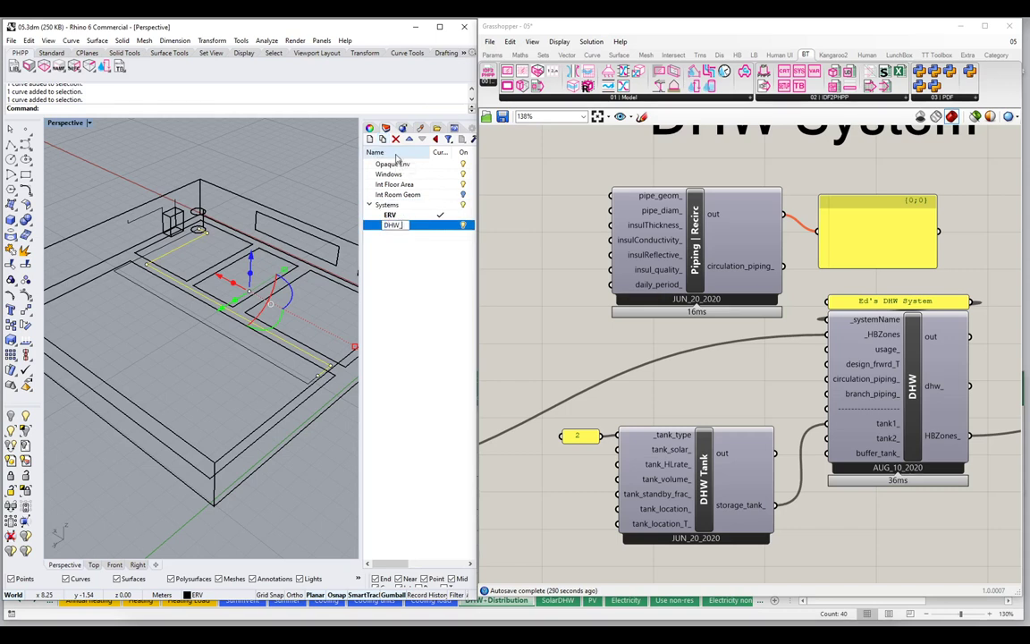
text(_Recirc)
key(Return)
click(440, 225)
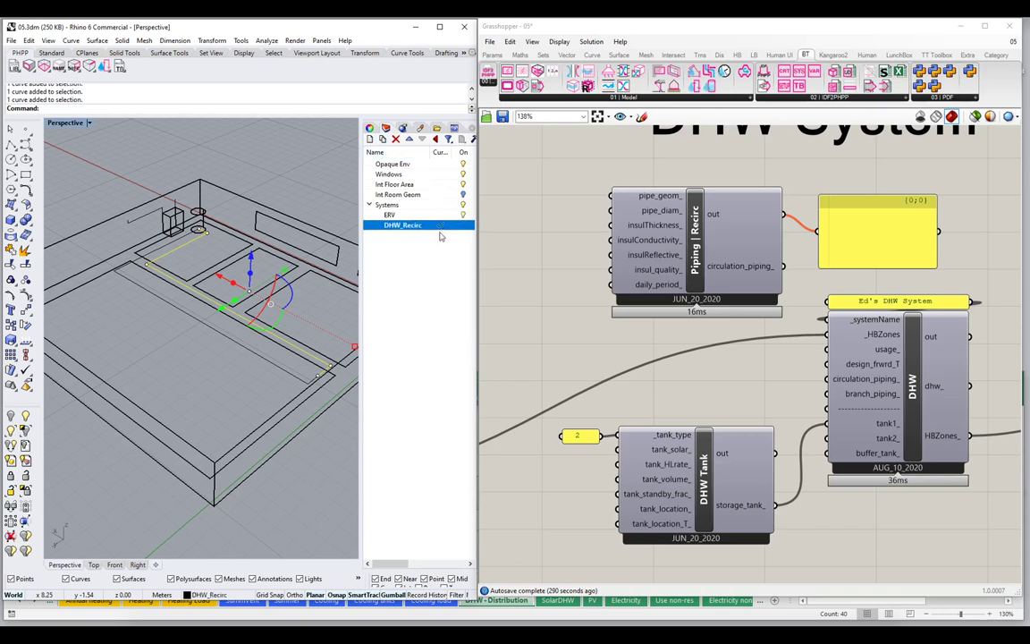
Step: Assign both pipe polylines to the DHW_Recirc layer, clear the selection and select only the supply polyline
shift+click(266, 364)
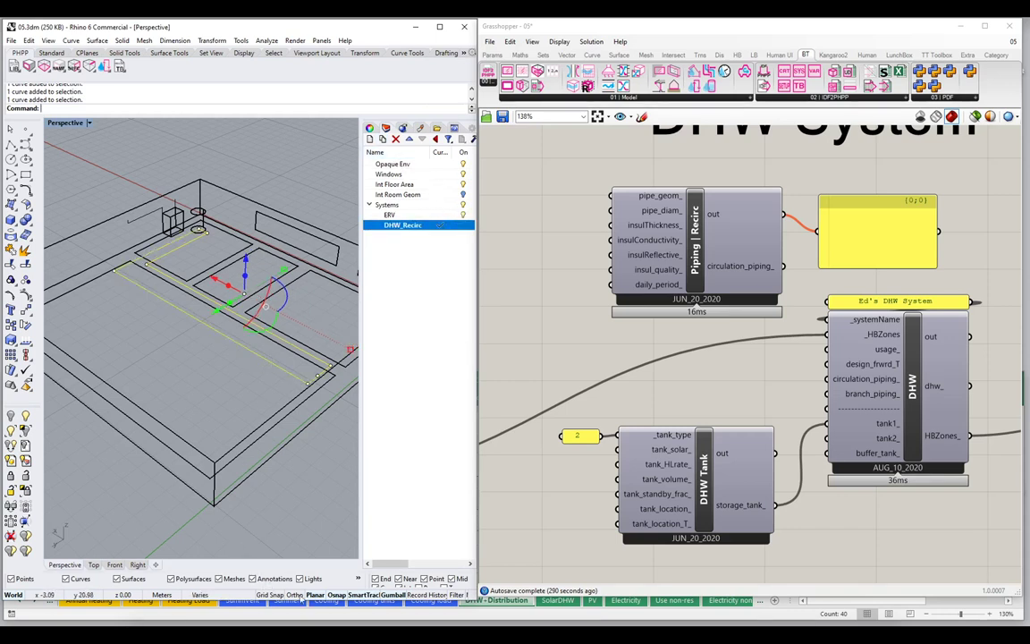
click(213, 596)
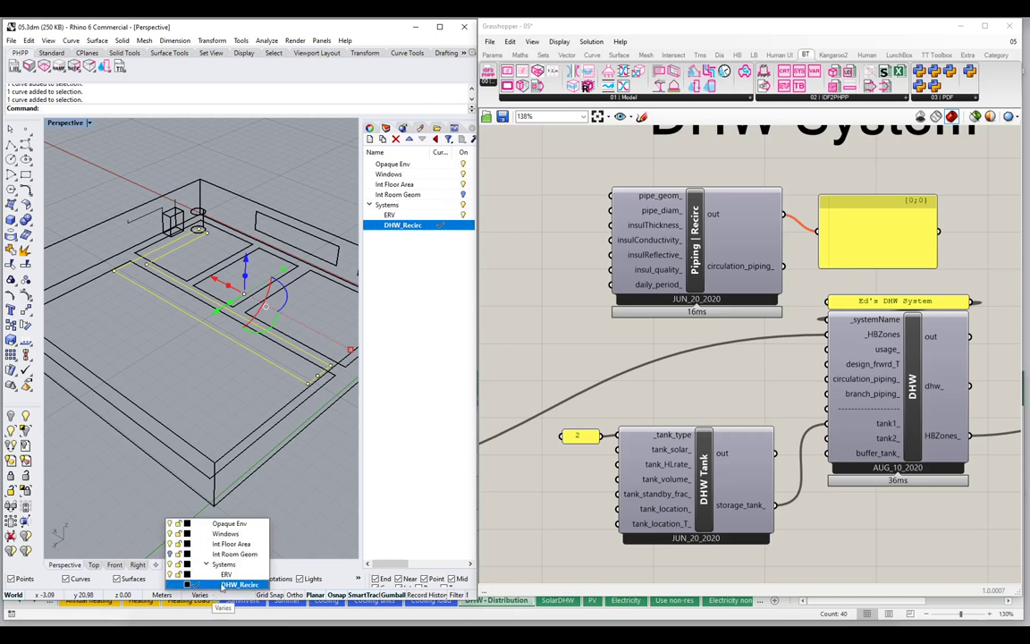
click(237, 583)
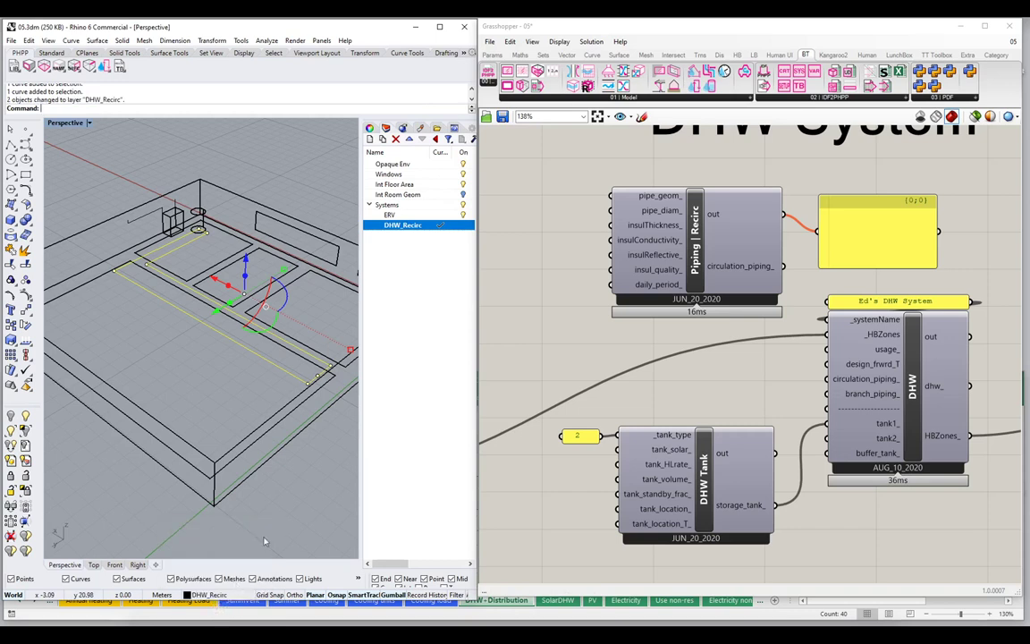
key(Escape)
click(301, 369)
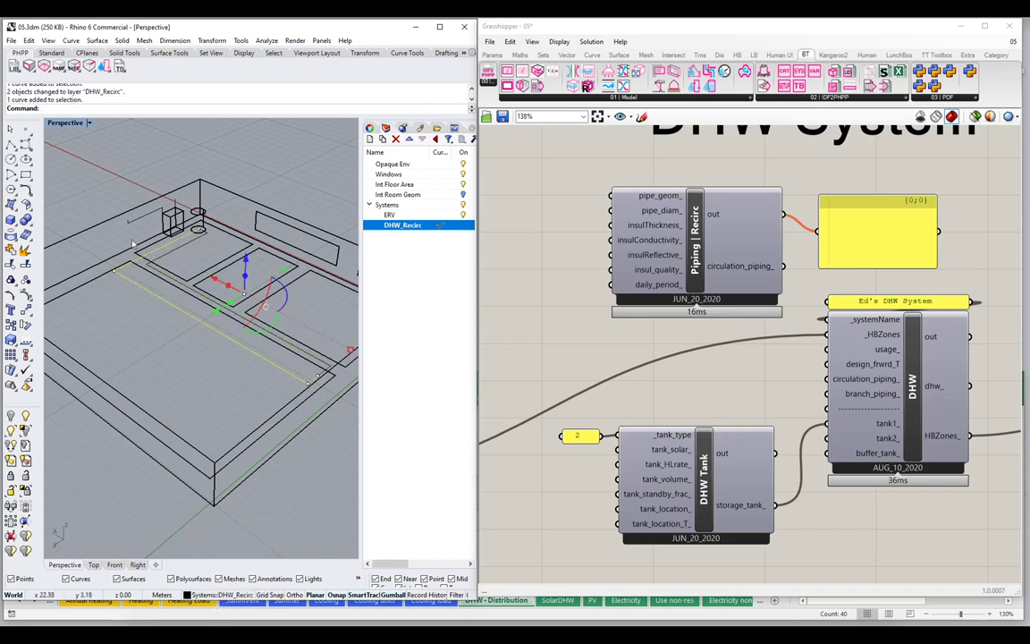
Step: Toggle the ERV layer off and back on, and move the hot water cylinder to the DHW_Recirc layer
scroll(168, 193, up, 3)
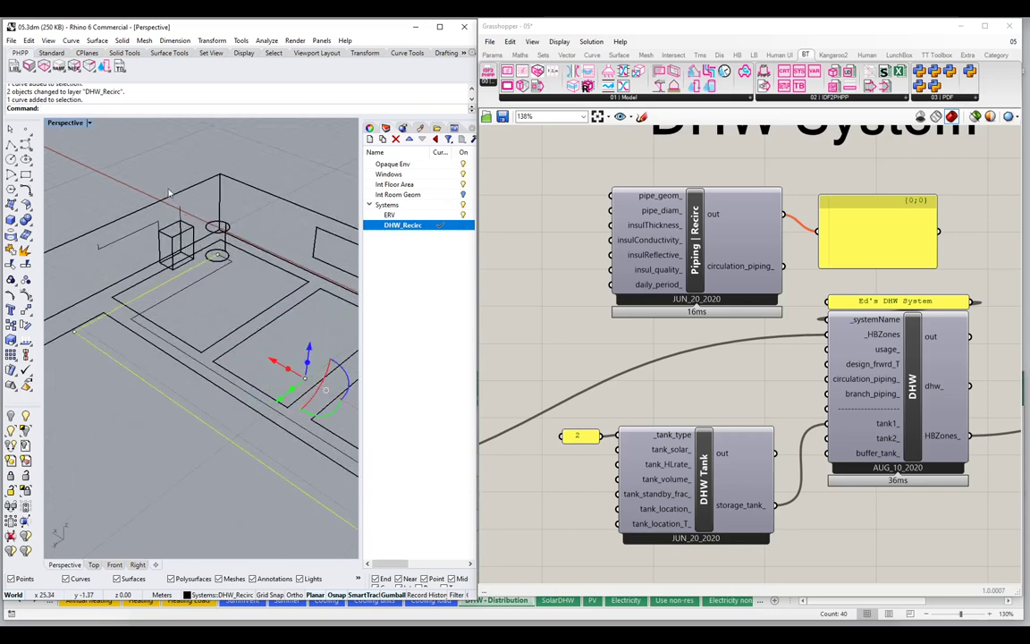
click(464, 216)
click(463, 217)
click(207, 230)
click(239, 596)
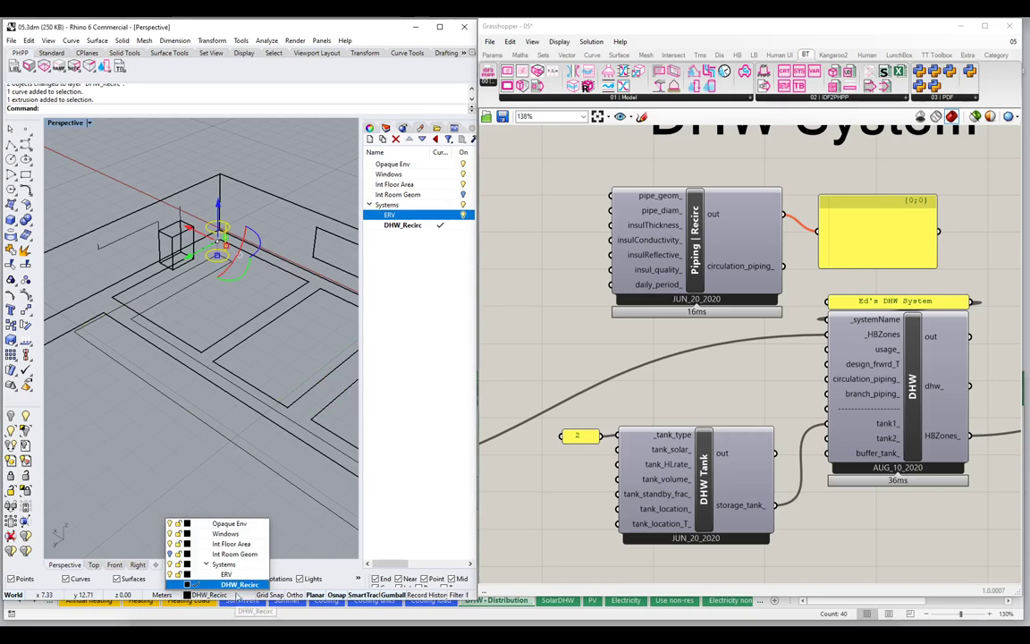
click(219, 580)
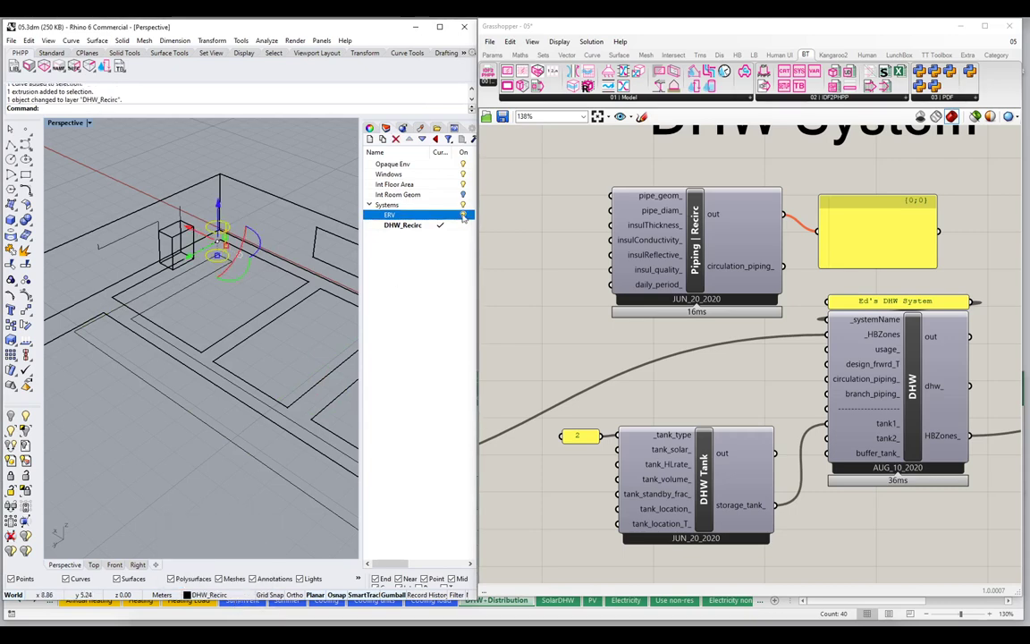
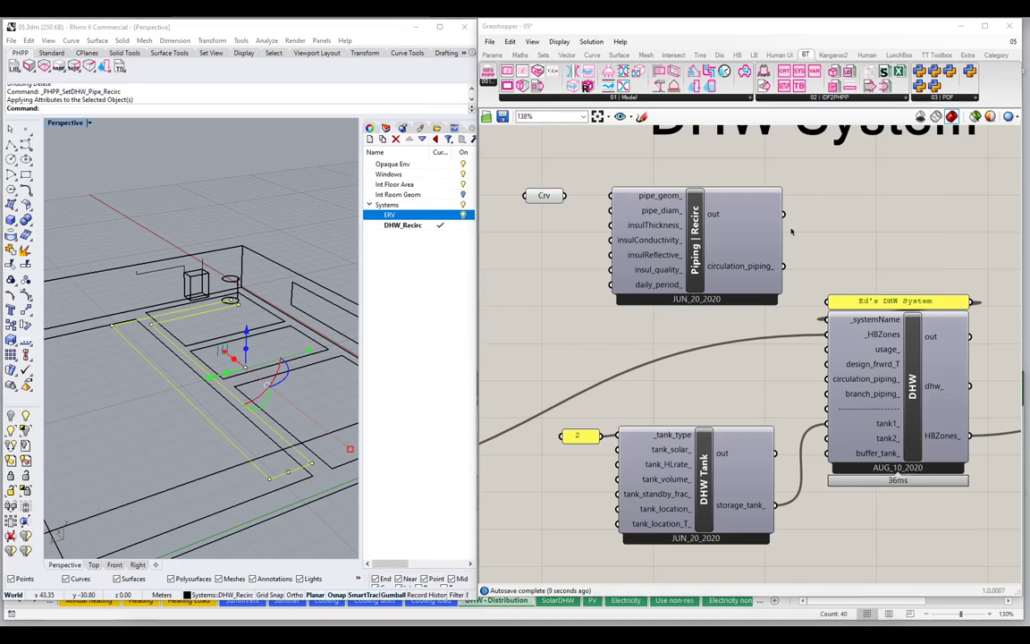
Step: Apply recirculation pipe parameters to both pipe polylines: 25.4 mm diameter, 38.1 mm insulation, conductivity 0.04 W/mK, with reflective coating
mouse_move(626, 204)
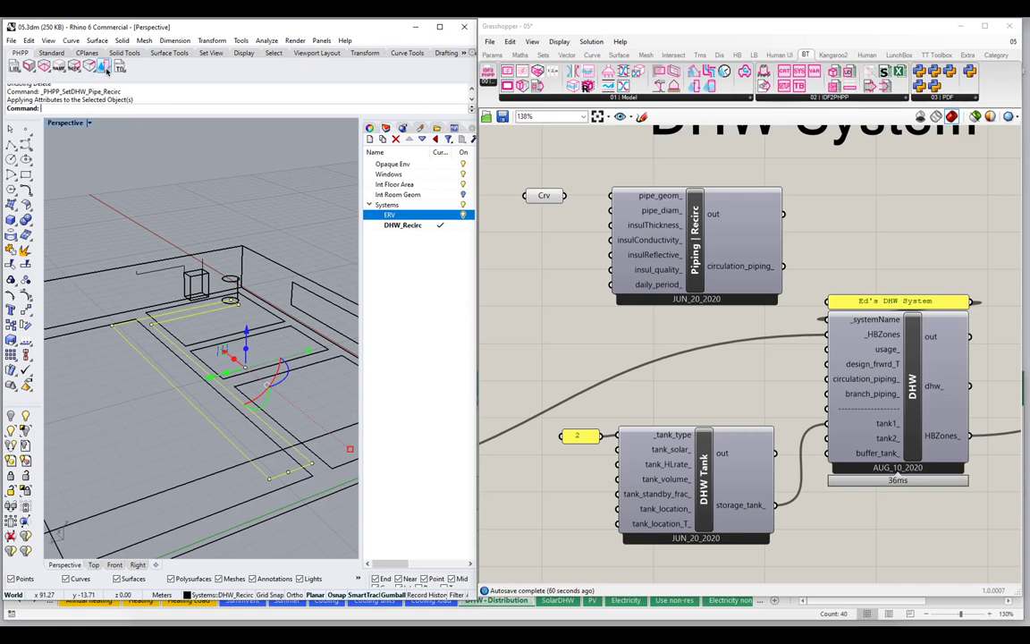
click(167, 385)
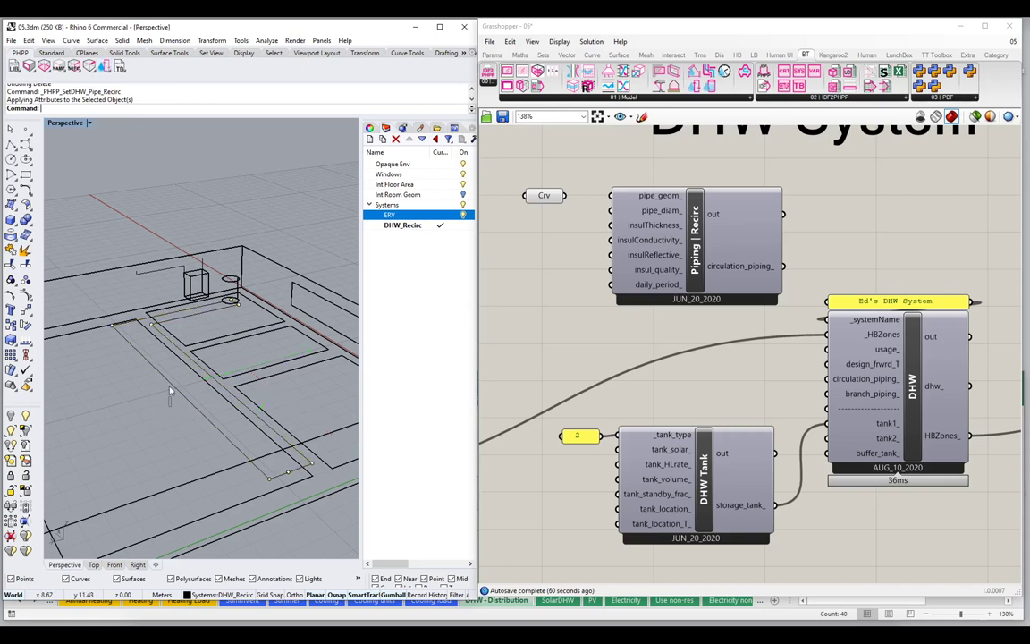
click(149, 342)
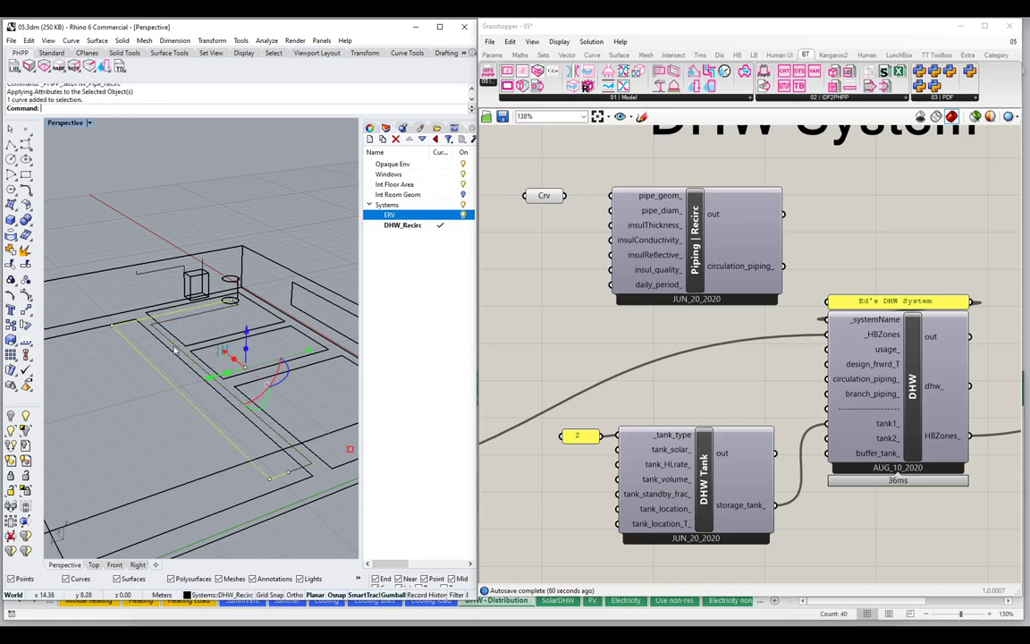
shift+click(159, 319)
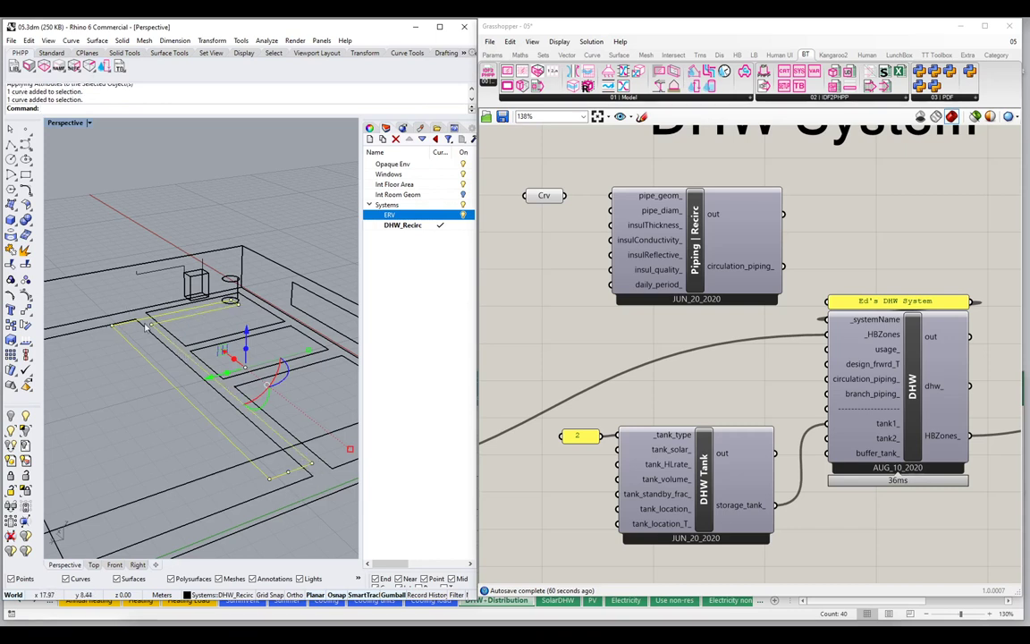
click(104, 71)
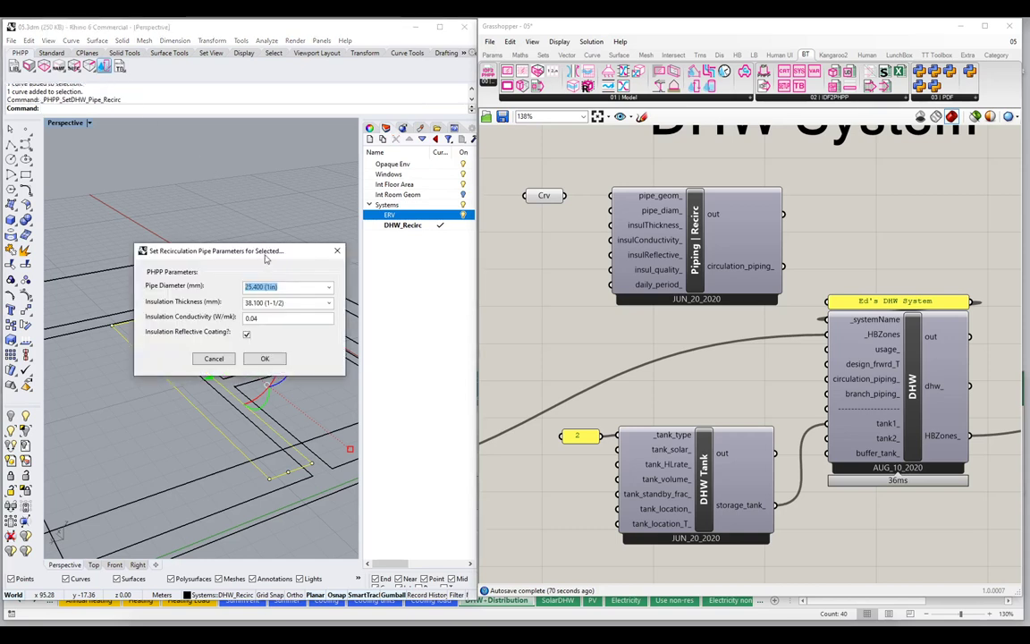
drag(265, 262, 261, 131)
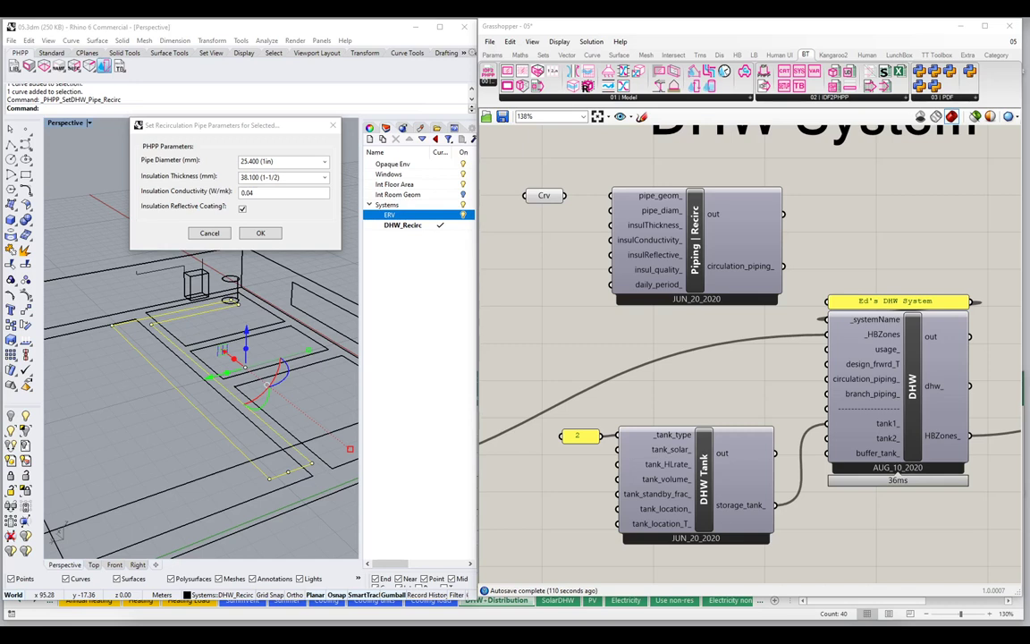
click(308, 177)
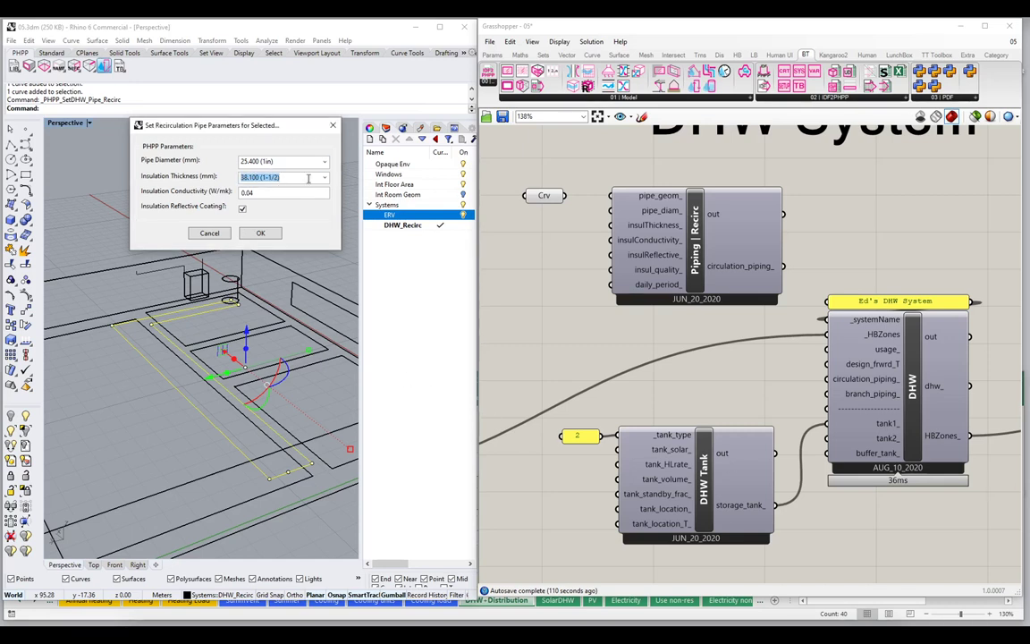
click(297, 177)
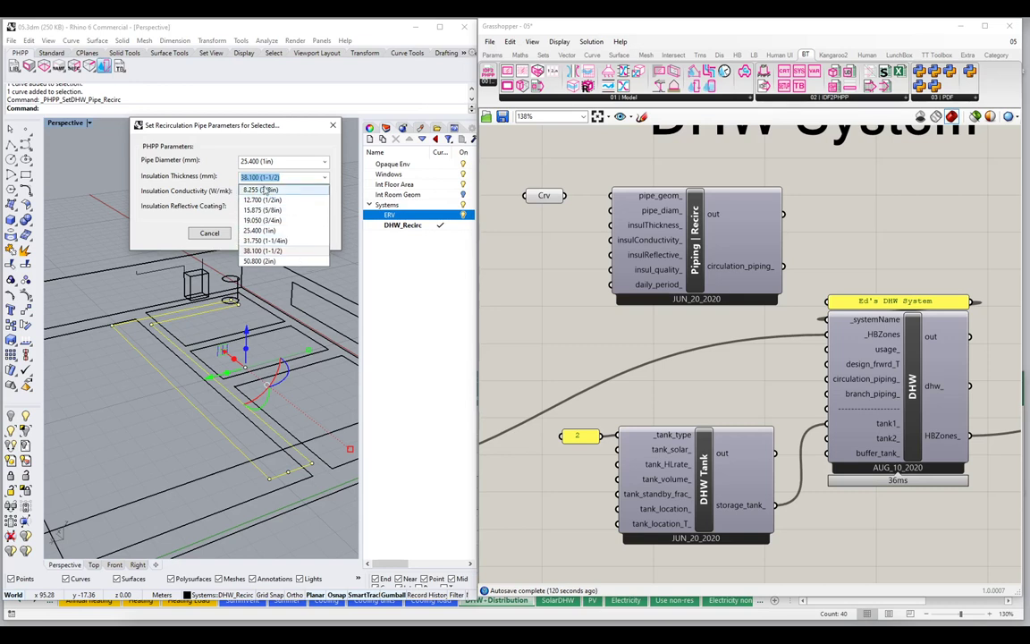
click(182, 140)
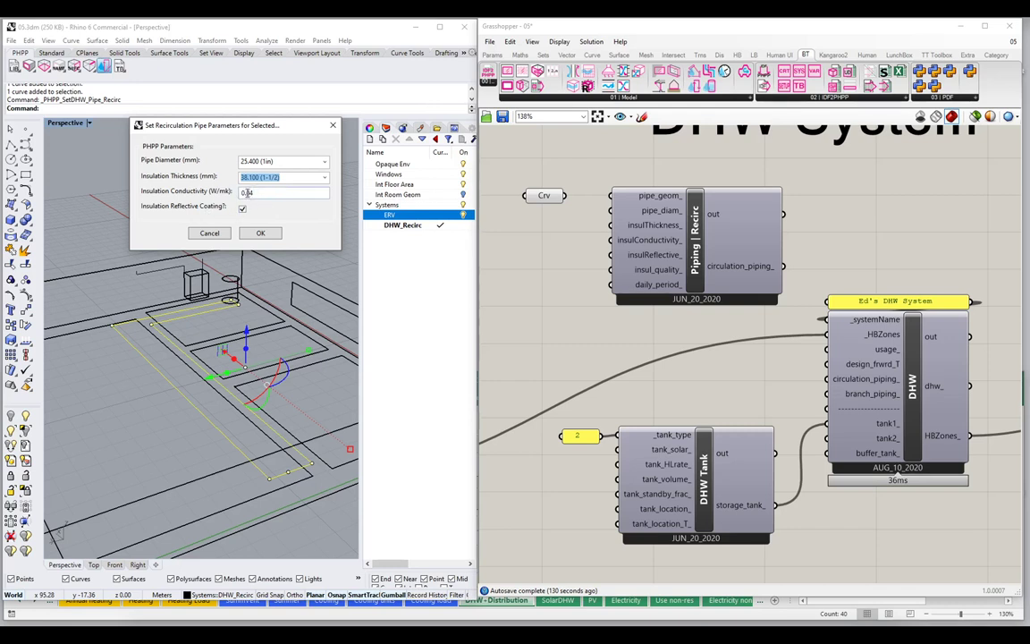
click(263, 234)
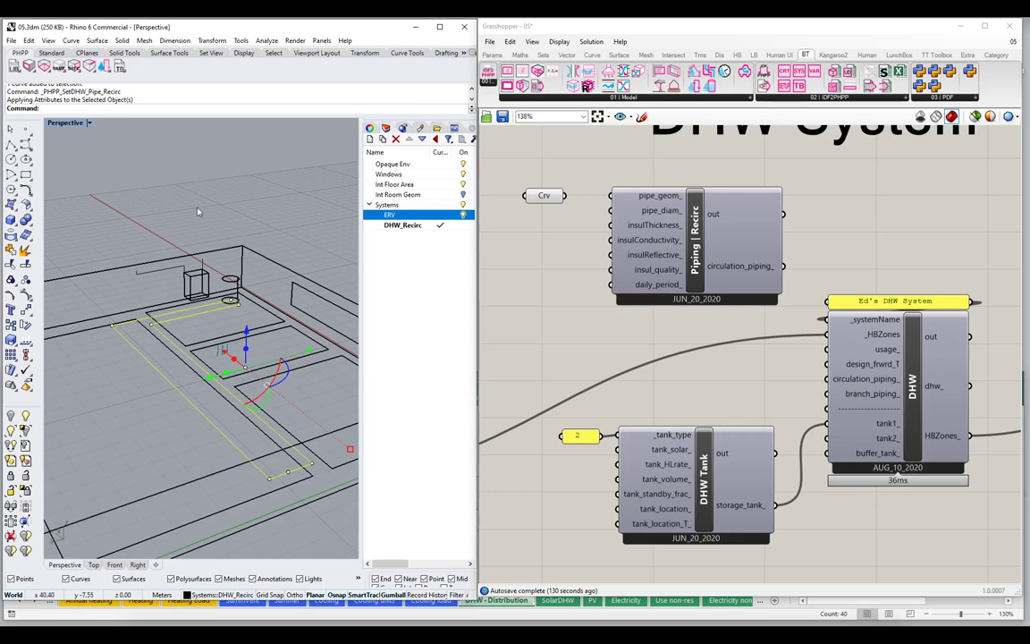
Step: Reselect both pipe polylines and connect the Crv parameter to the Piping | Recirc component's pipe_geom_ input
click(87, 406)
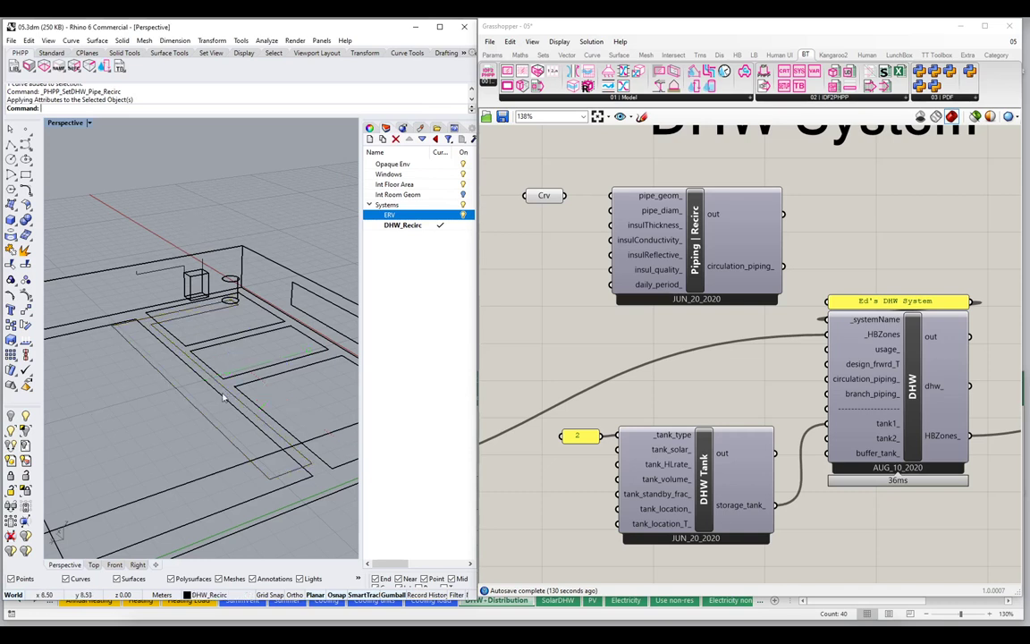
click(177, 395)
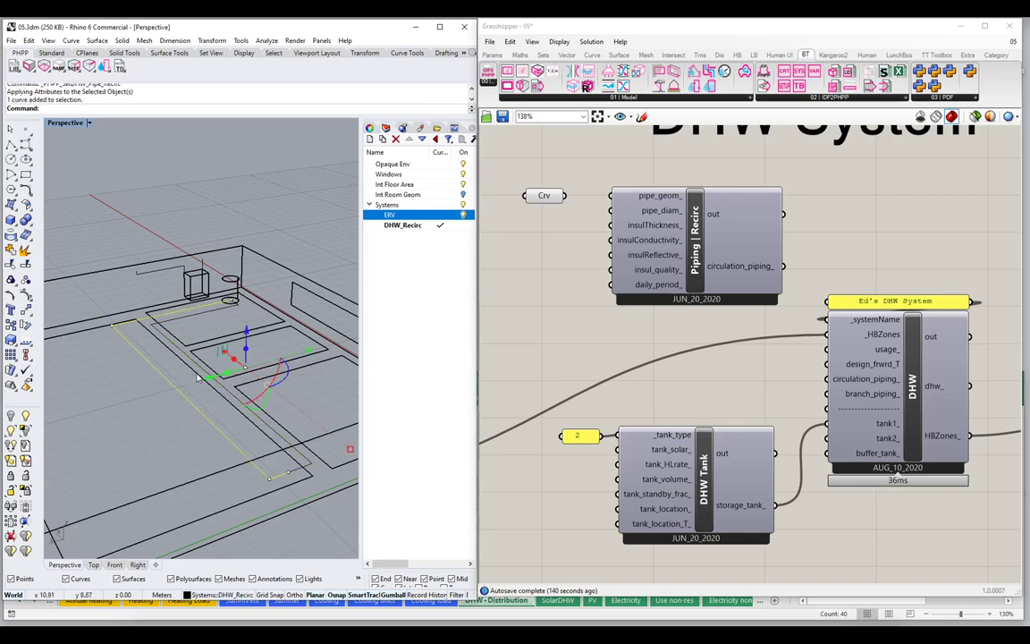
click(181, 386)
click(179, 388)
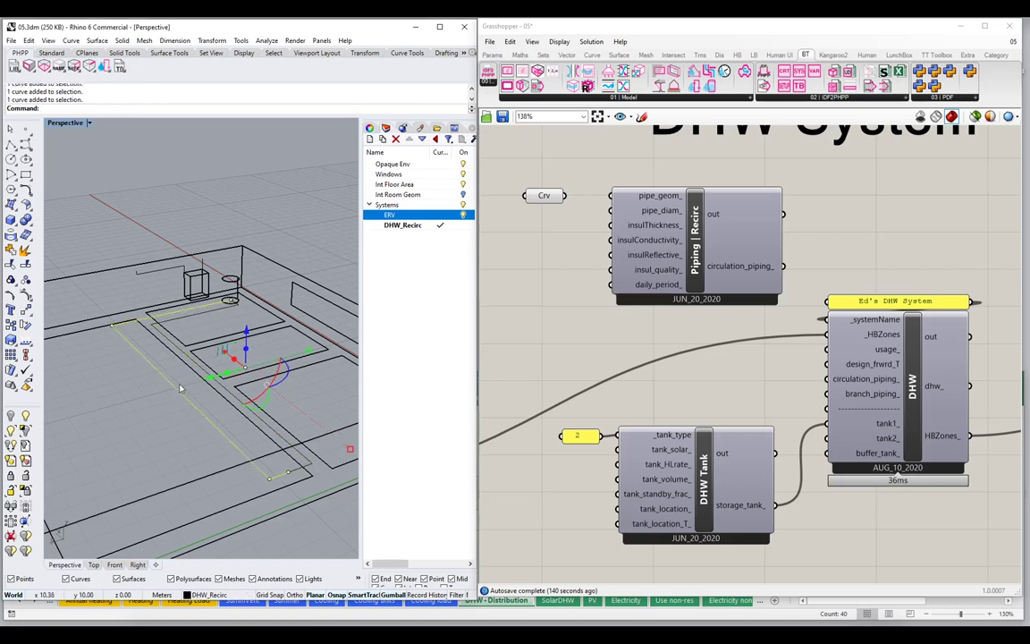
shift+click(191, 366)
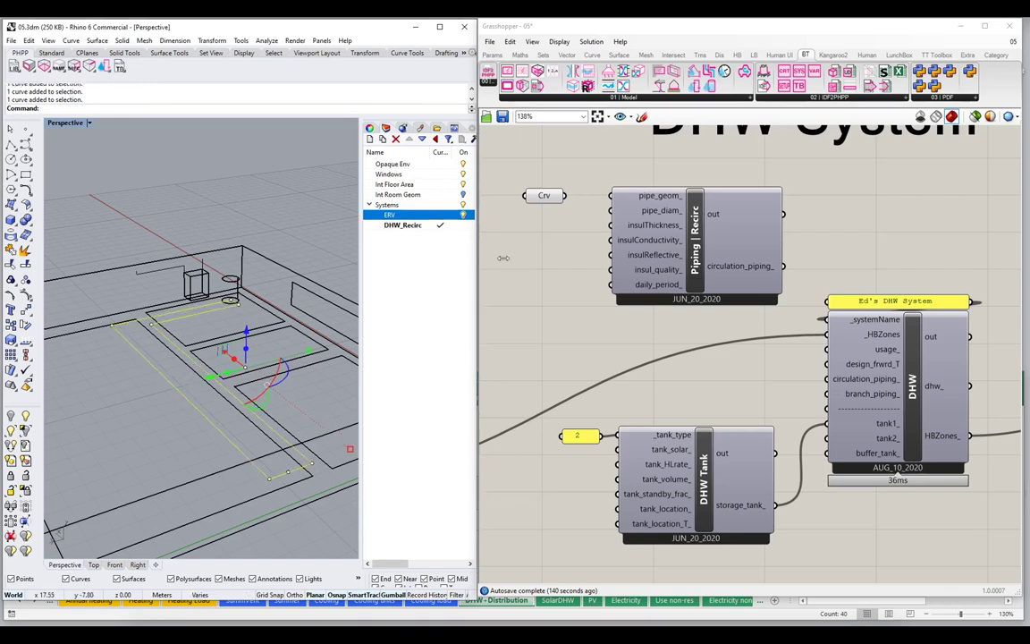
click(547, 196)
right_click(547, 195)
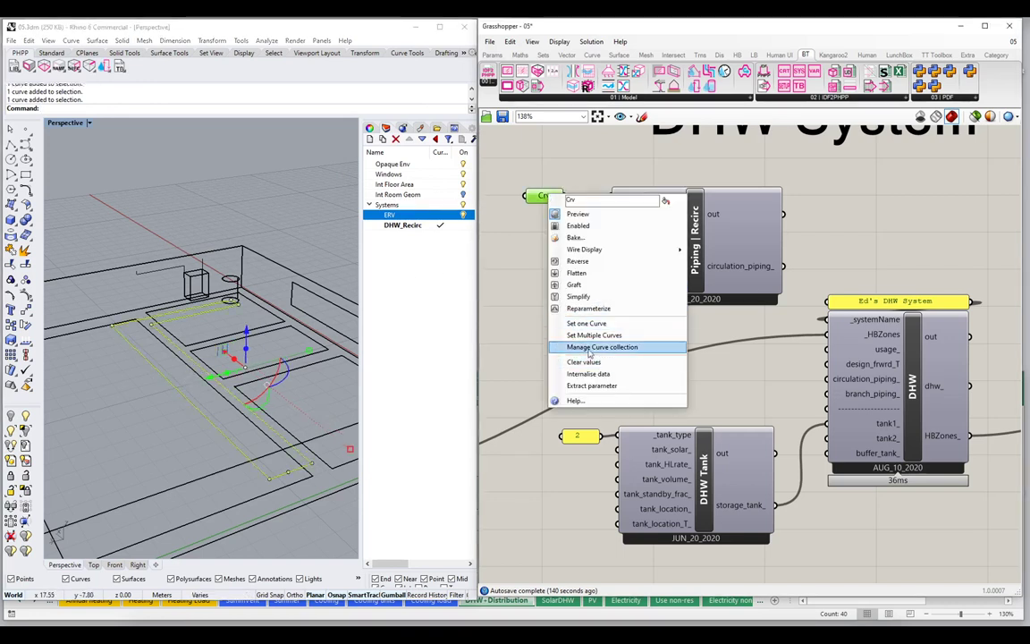
click(531, 308)
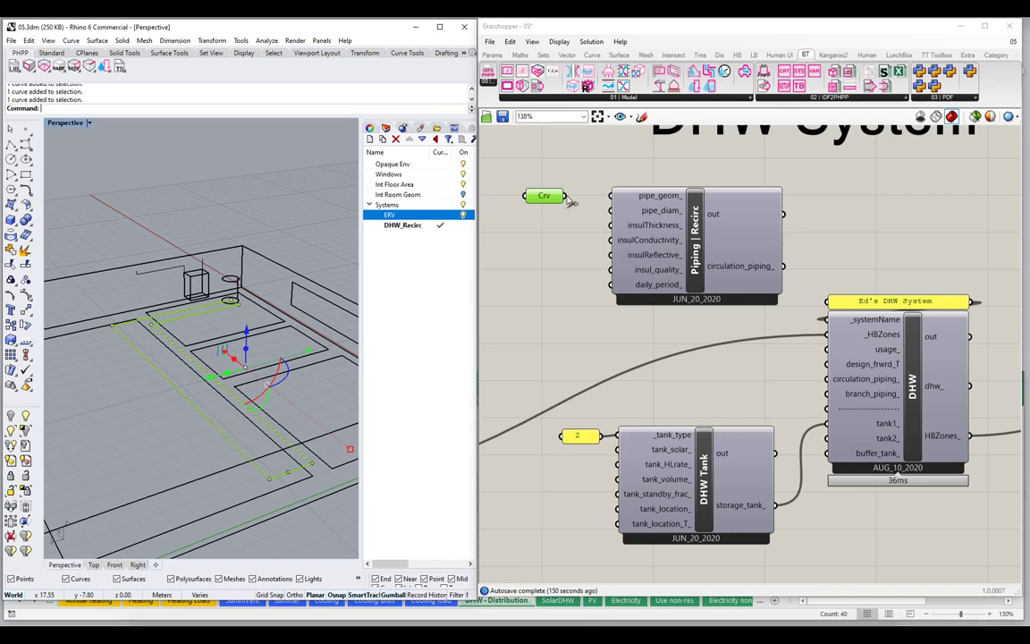
drag(565, 195, 612, 195)
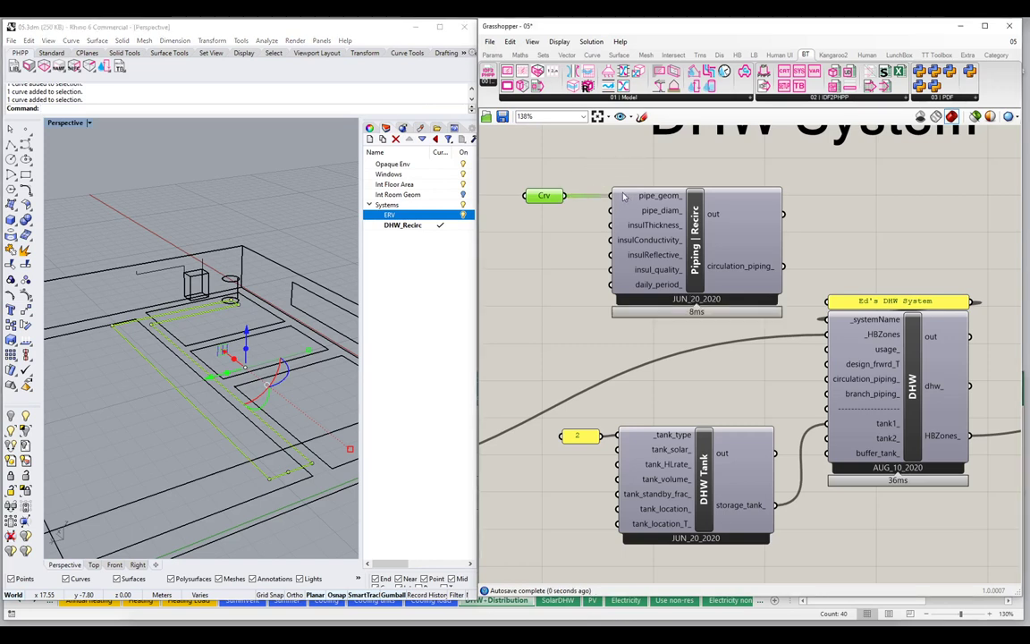
Step: Add a panel connected to the Piping | Recirc component's out output and enlarge it to show the full text
double_click(844, 206)
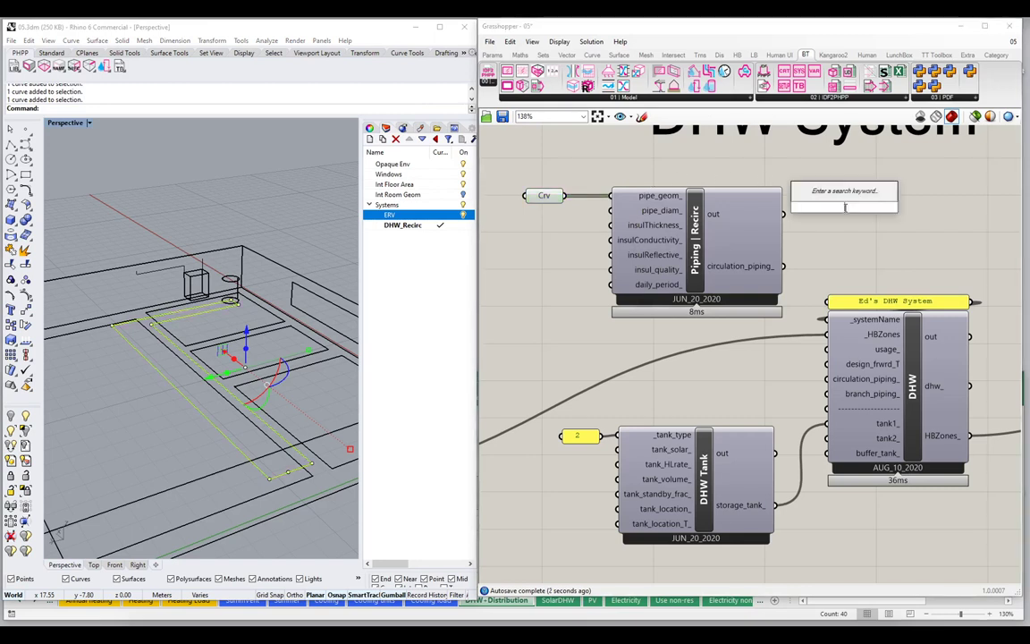
text(panel)
key(Return)
mouse_move(818, 213)
mouse_down()
mouse_move(842, 211)
mouse_move(796, 209)
mouse_move(809, 205)
mouse_up()
drag(924, 237, 980, 309)
drag(858, 260, 863, 238)
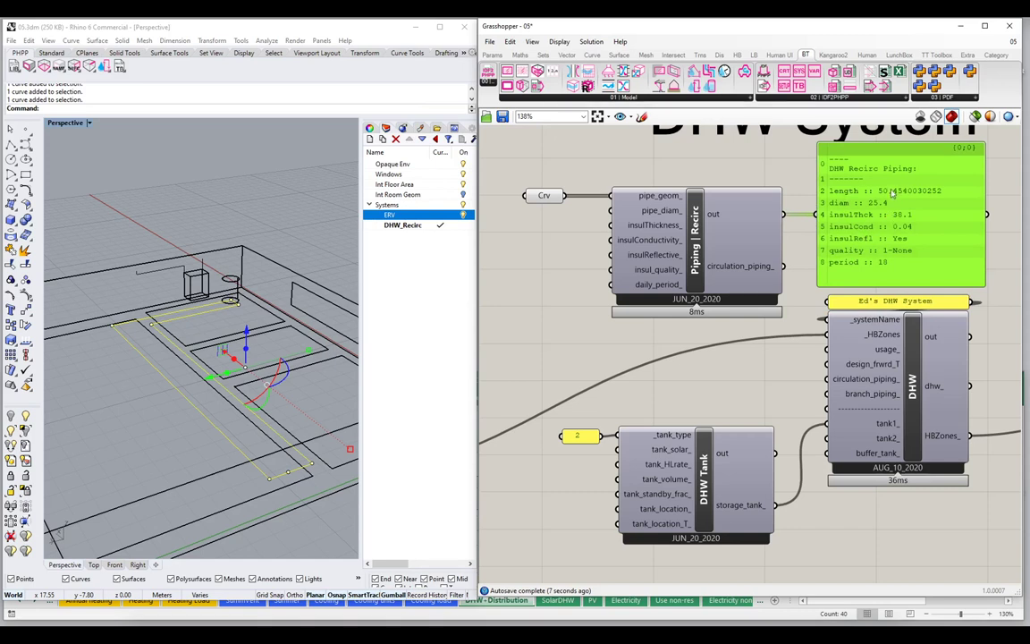
Step: Shift the far-end segments of both pipe polylines along the run, giving a total piping length of about 48.2 m
click(140, 408)
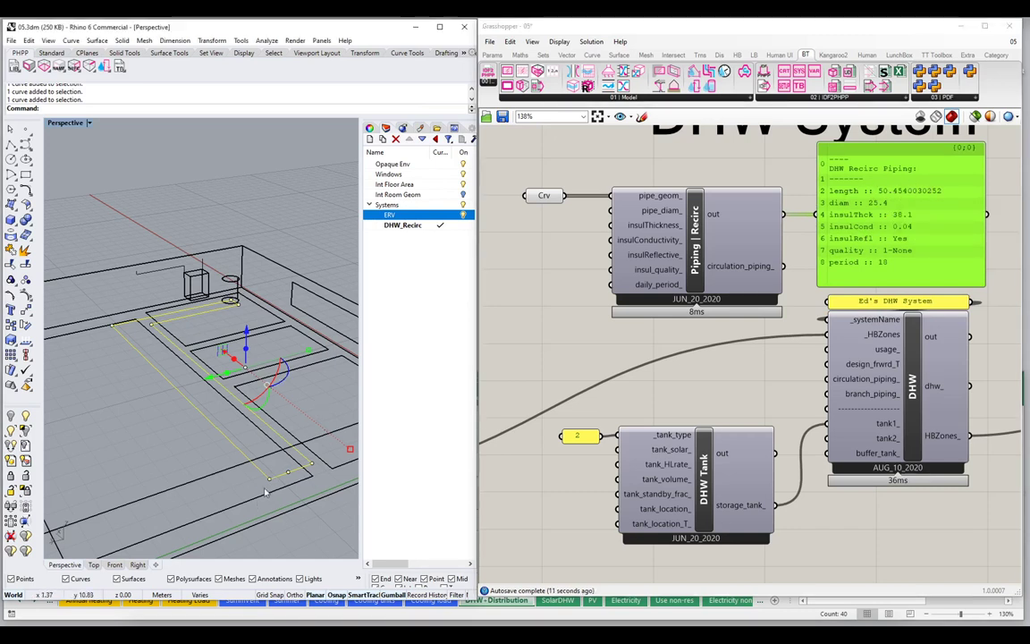
ctrl+shift+drag(234, 438, 304, 475)
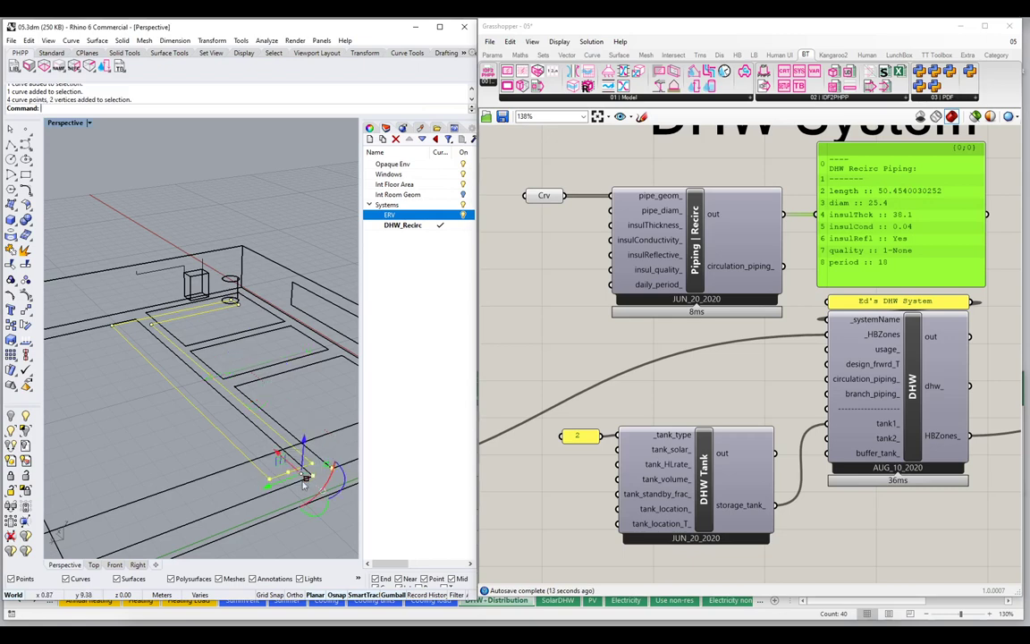
scroll(302, 479, up, 5)
right_drag(300, 447, 230, 426)
ctrl+shift+drag(215, 286, 136, 333)
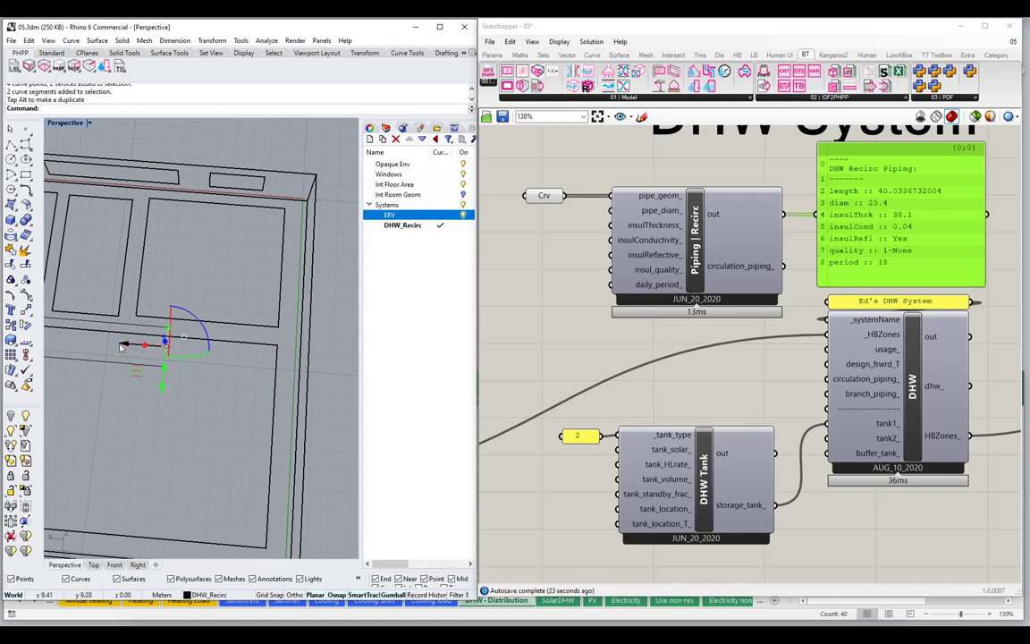
drag(123, 348, 200, 354)
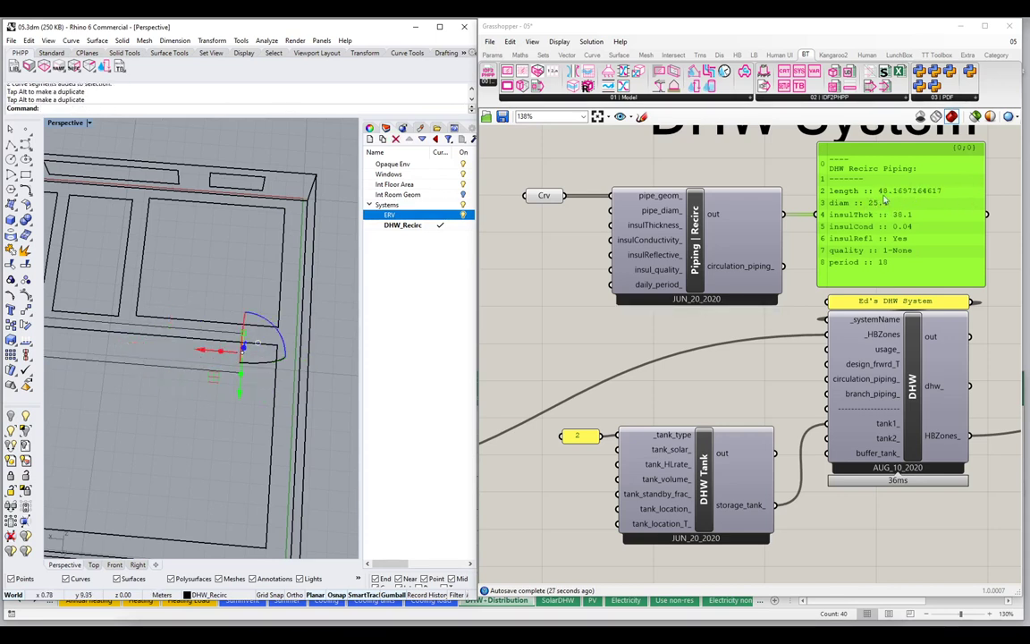
Step: Review the recirculation pipe parameters of the supply polyline and close them without changes
right_drag(213, 335, 143, 331)
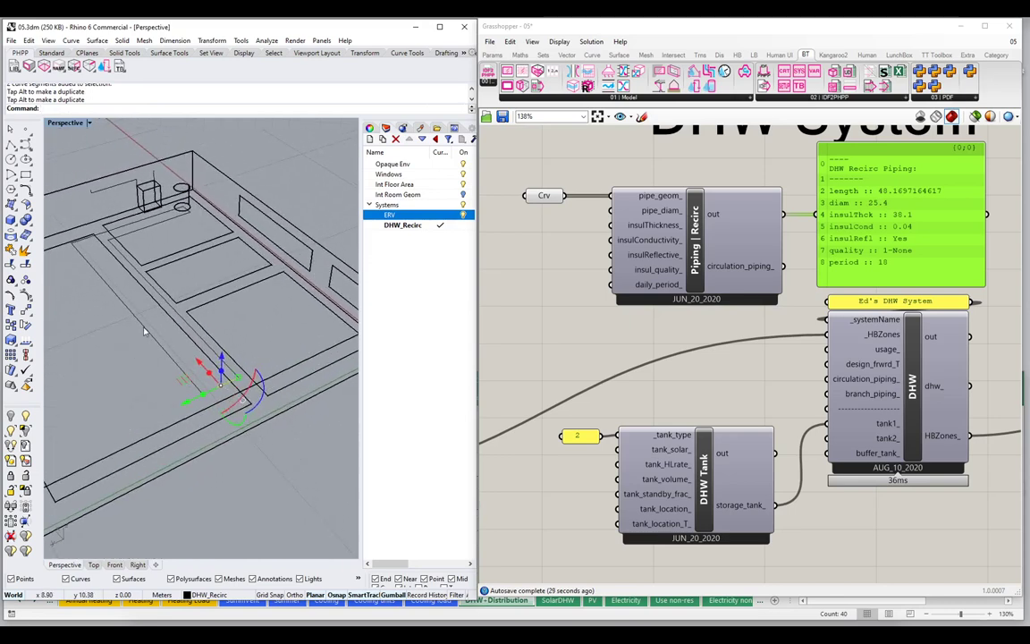
click(141, 324)
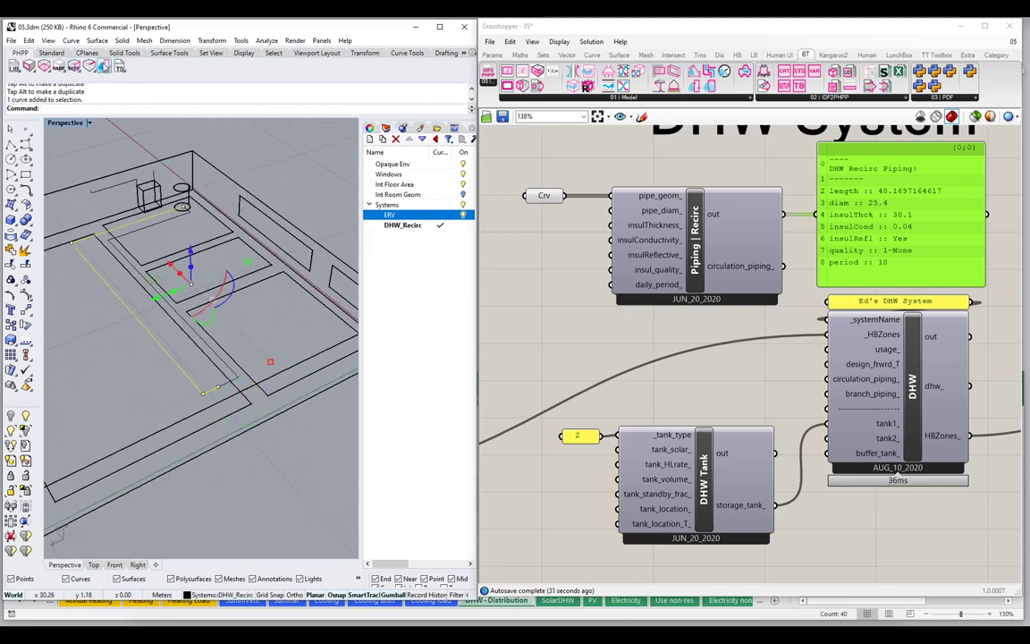
click(104, 66)
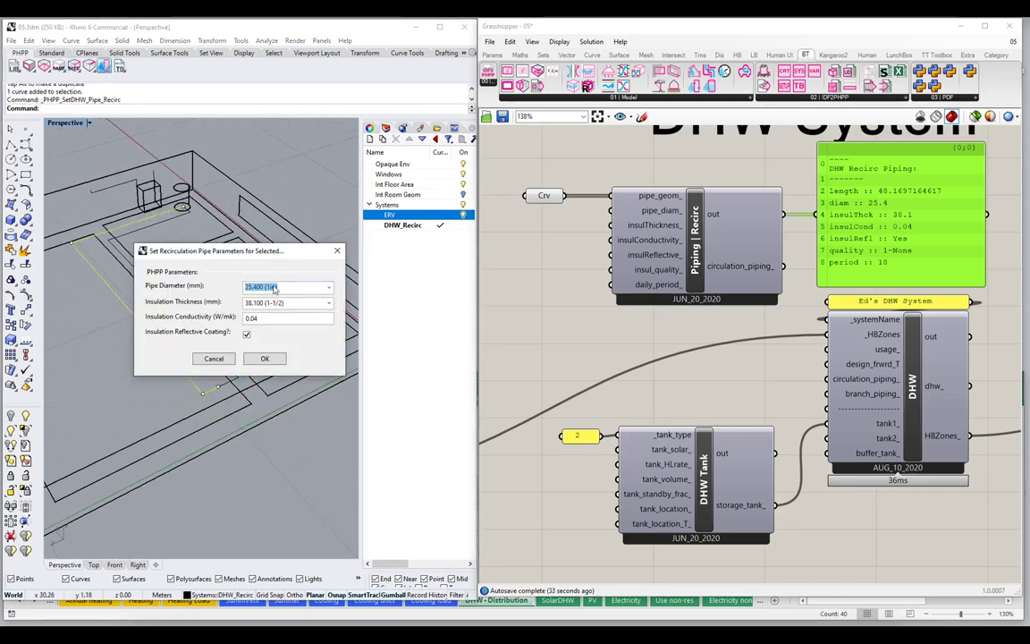
click(214, 359)
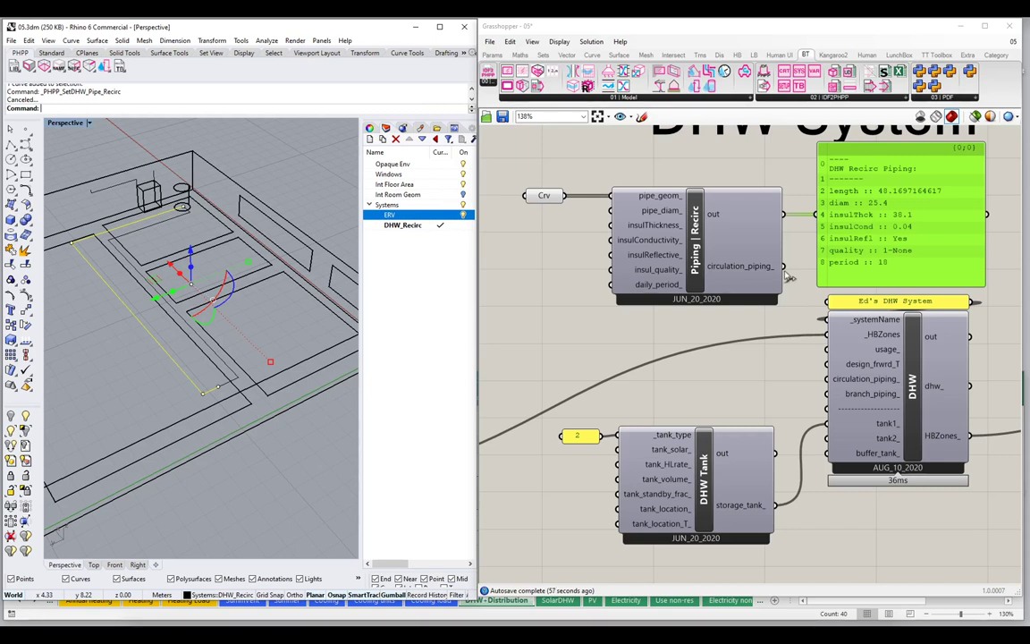
Step: Delete the output panel and connect the Piping | Recirc circulation_piping_ output to the DHW component's circulation_piping_ input
click(873, 275)
key(Delete)
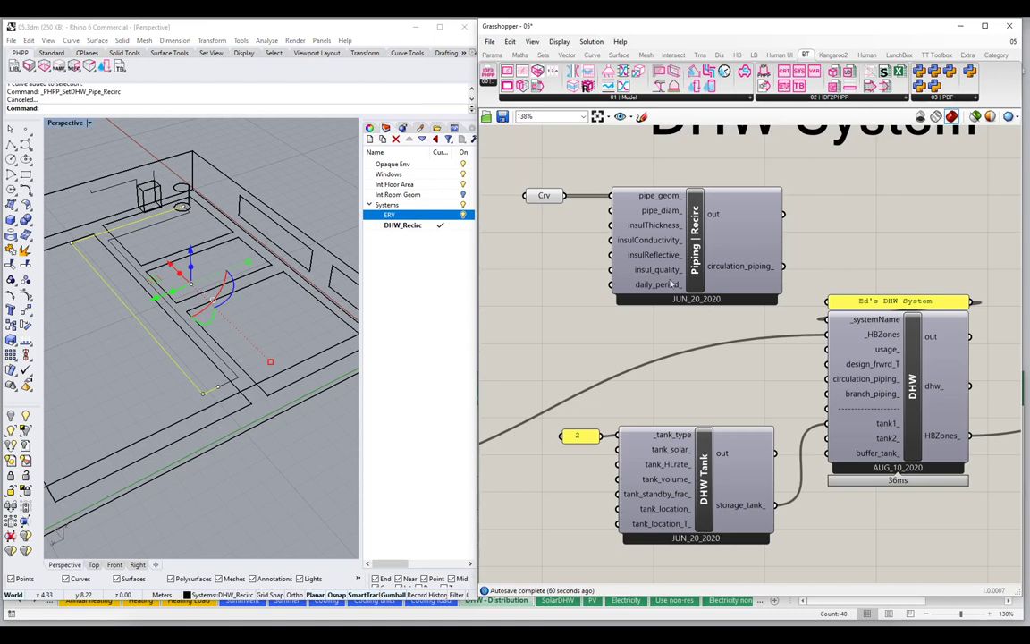
mouse_move(666, 288)
mouse_move(741, 273)
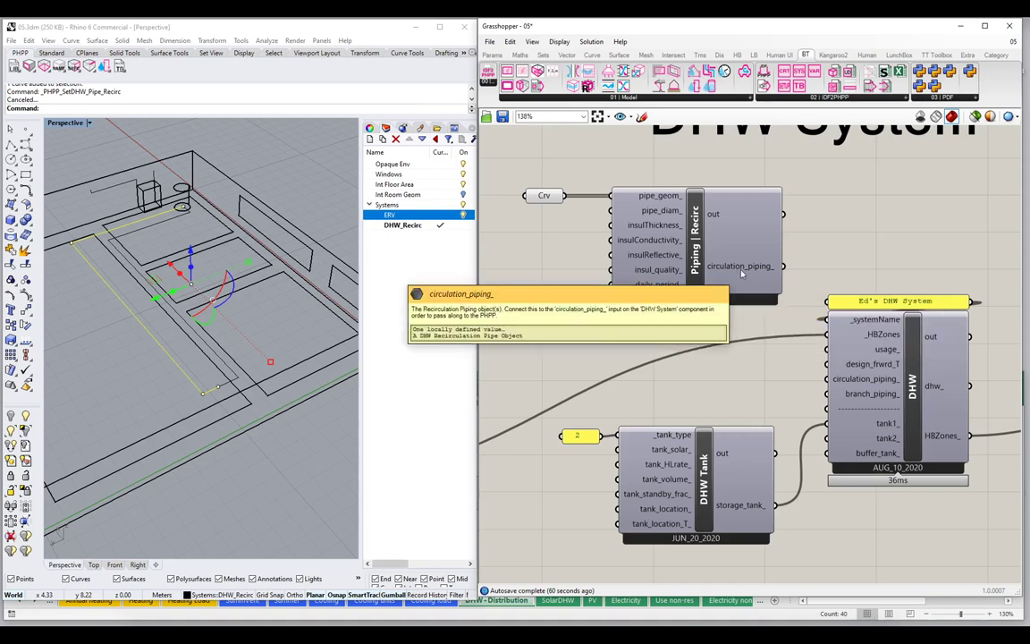
drag(783, 267, 825, 386)
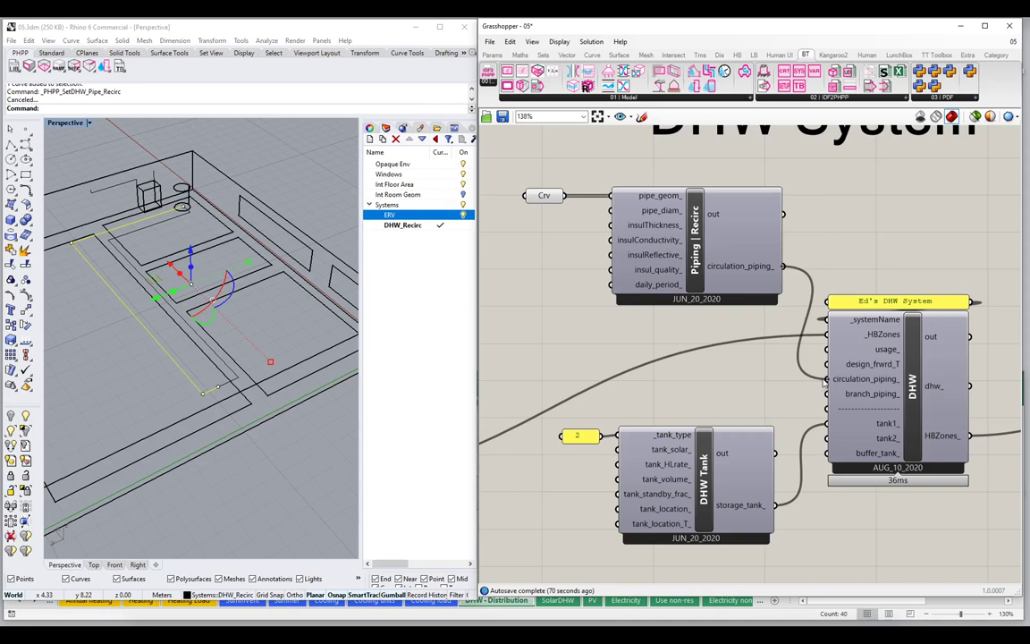
drag(825, 380, 825, 381)
Step: Examine the DHW circulation pipe values in J149:J163 of the PHPP DHW+Distribution worksheet, from pipe length to annual heat loss
click(929, 623)
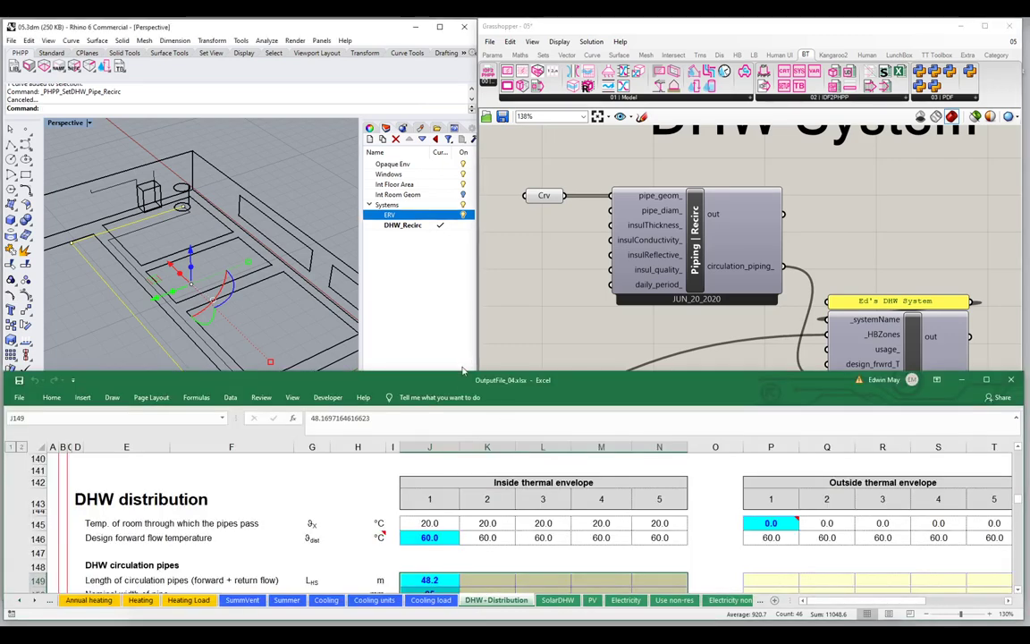
drag(462, 368, 451, 143)
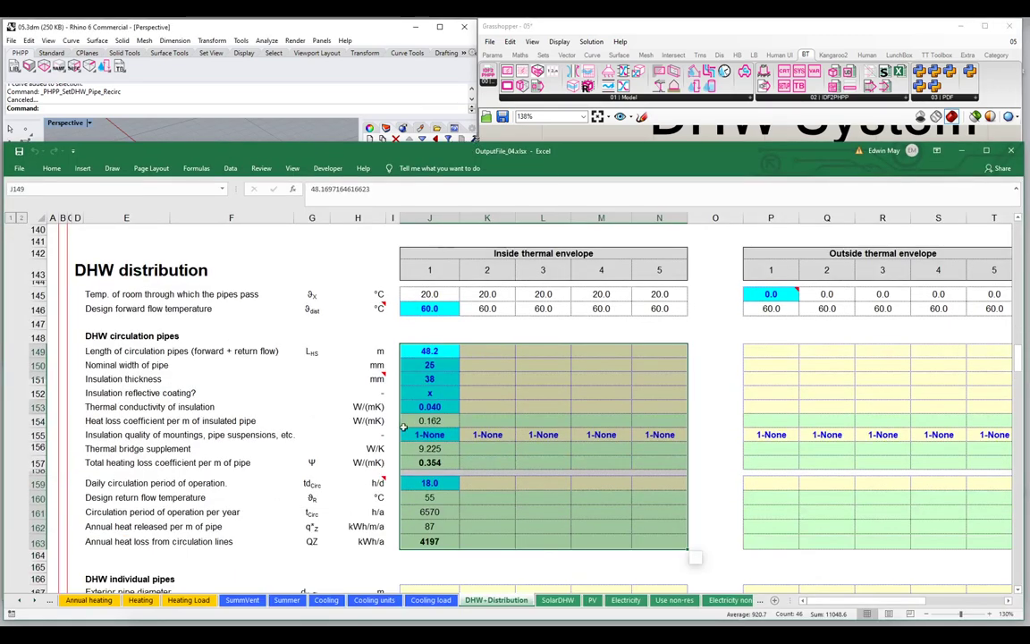
click(432, 351)
drag(432, 351, 421, 542)
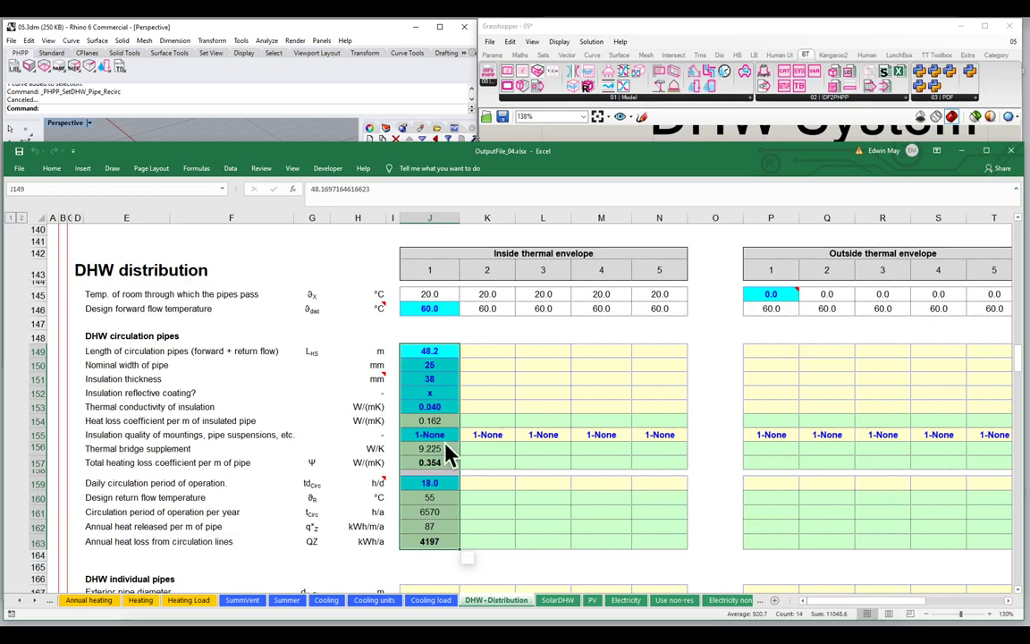
drag(495, 139, 486, 447)
Step: Draw a second loop's supply polyline from the tank centre a short way sideways, along the rooms, and a short stub at the far end
click(282, 320)
scroll(212, 288, up, 3)
right_drag(212, 288, 161, 298)
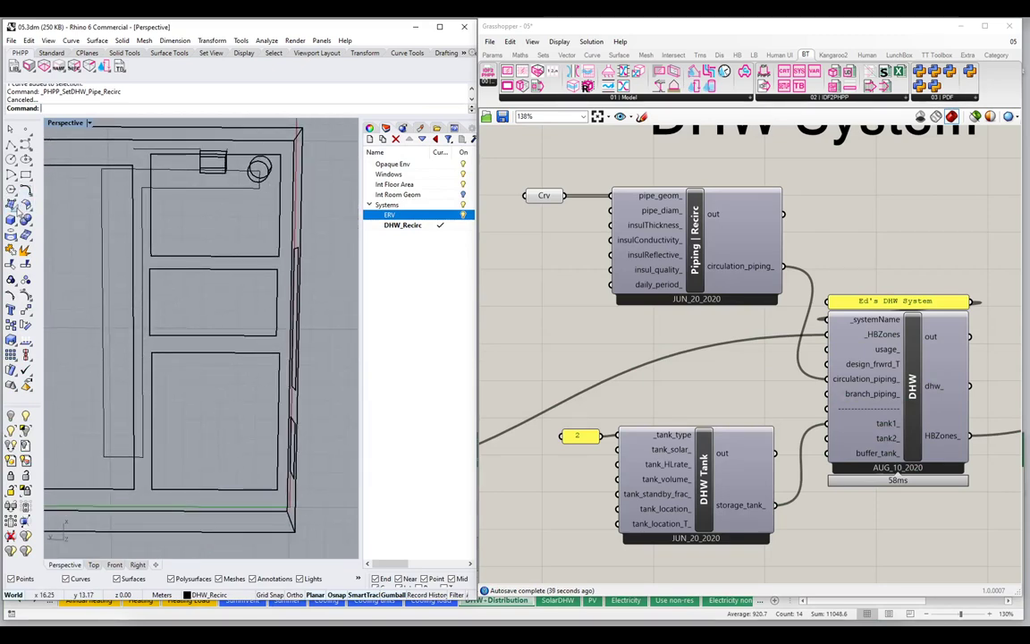
click(10, 134)
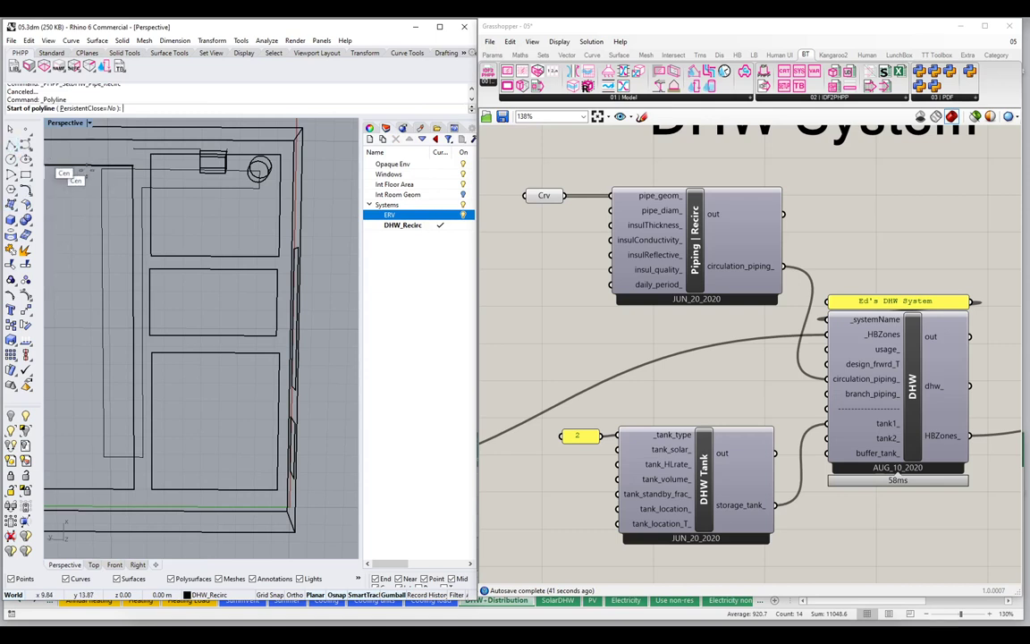
scroll(259, 170, up, 3)
click(259, 170)
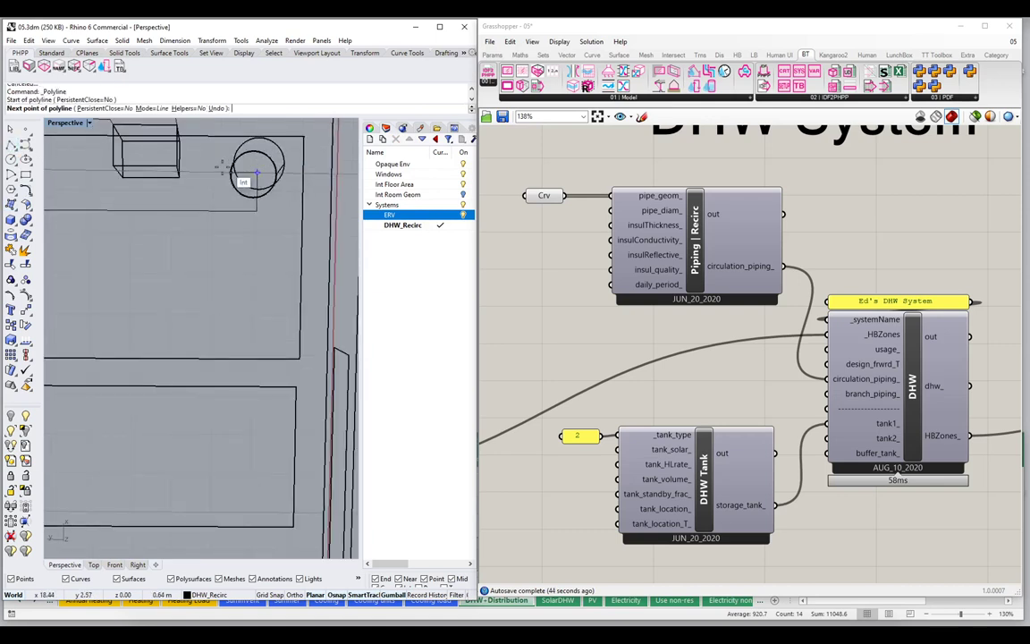
click(213, 170)
scroll(213, 170, down, 3)
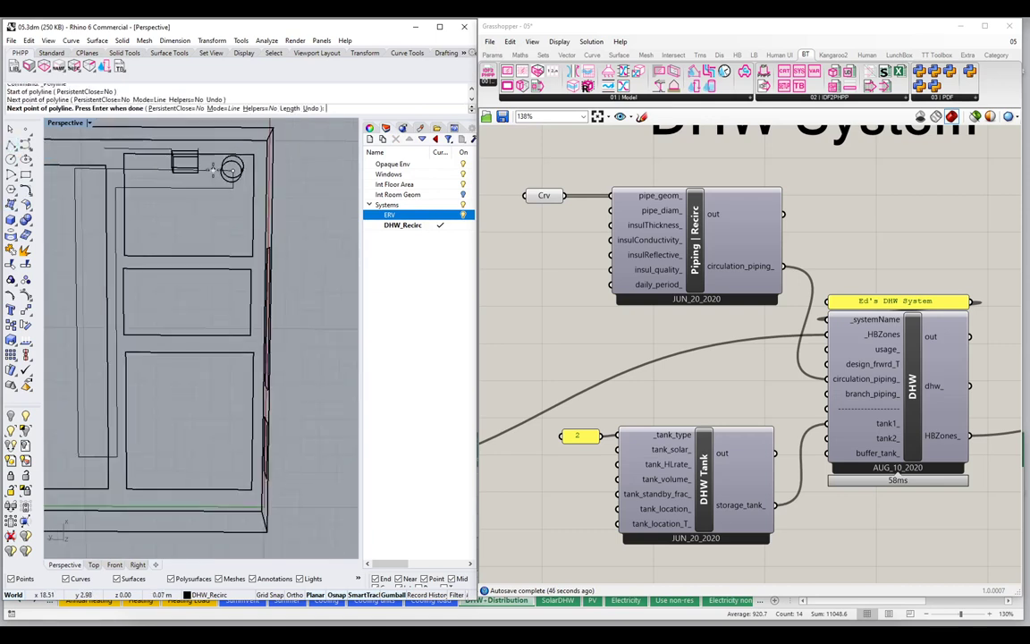
click(211, 457)
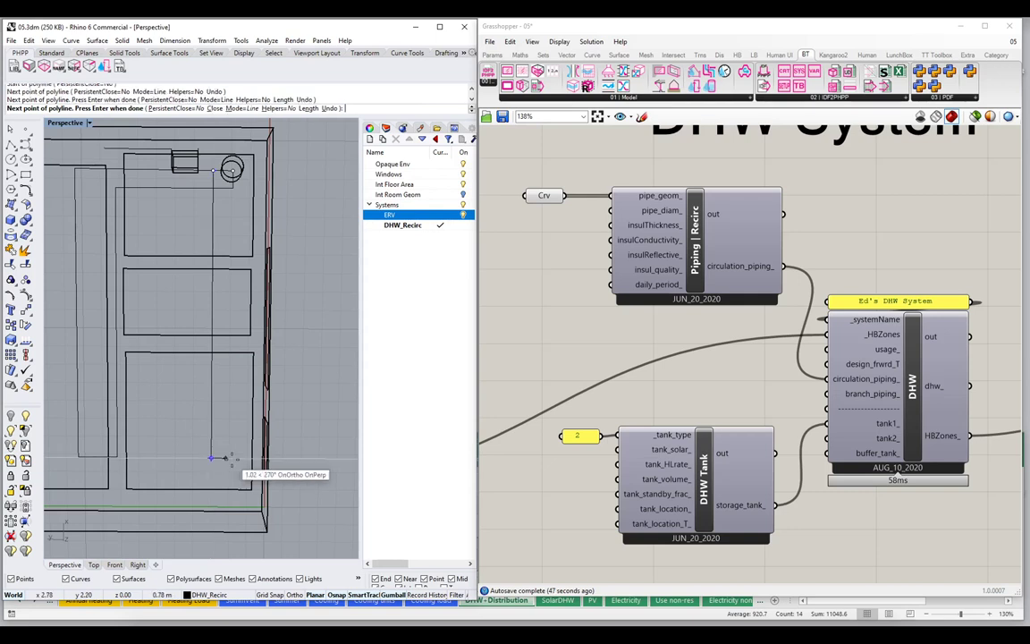
click(231, 458)
scroll(236, 176, up, 4)
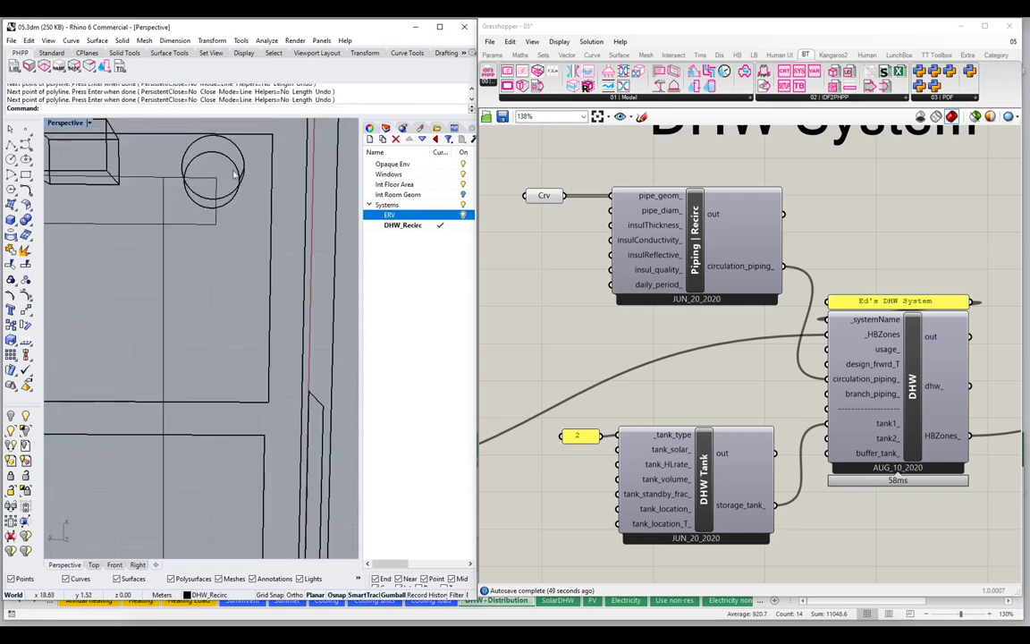
key(Return)
Step: Draw the return polyline from the tank centre outward to the exterior wall side, along the rooms, and back to the supply polyline's far end
key(Return)
scroll(216, 182, up, 2)
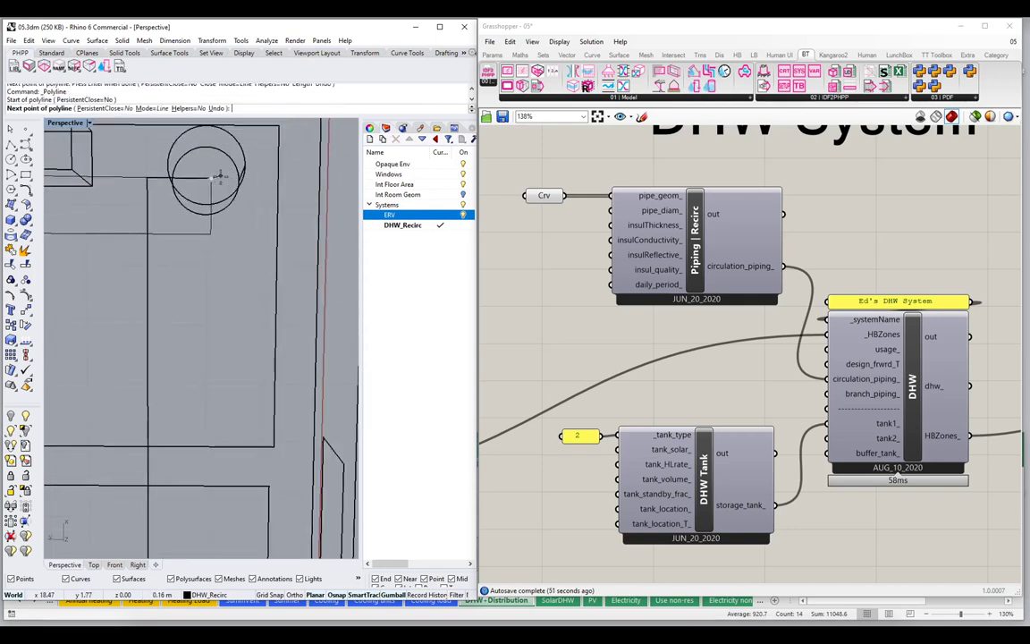
click(211, 178)
click(262, 179)
scroll(263, 188, down, 2)
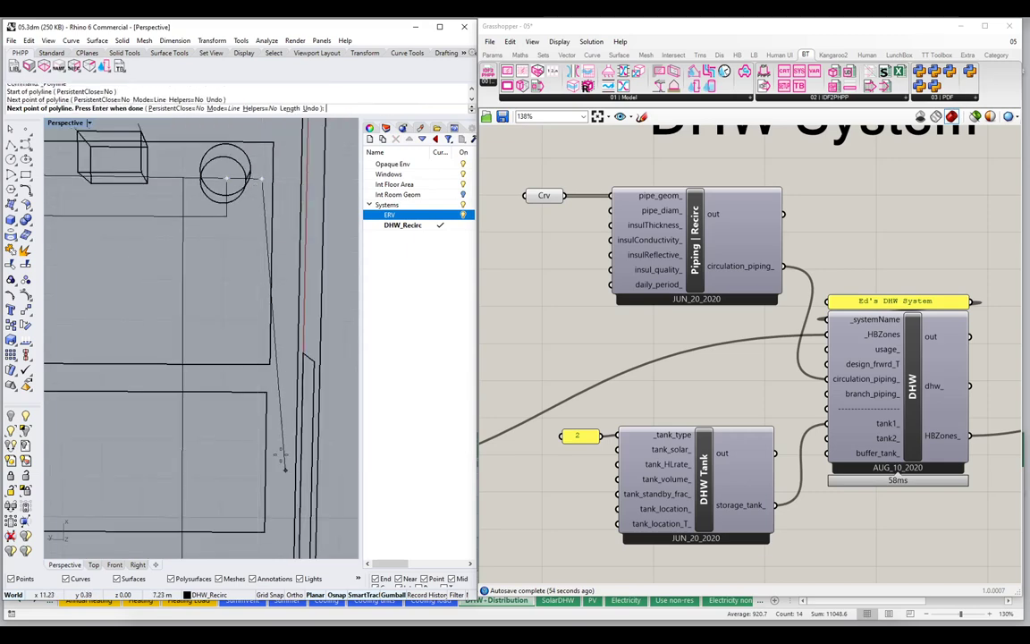
scroll(286, 385, down, 3)
scroll(269, 385, up, 3)
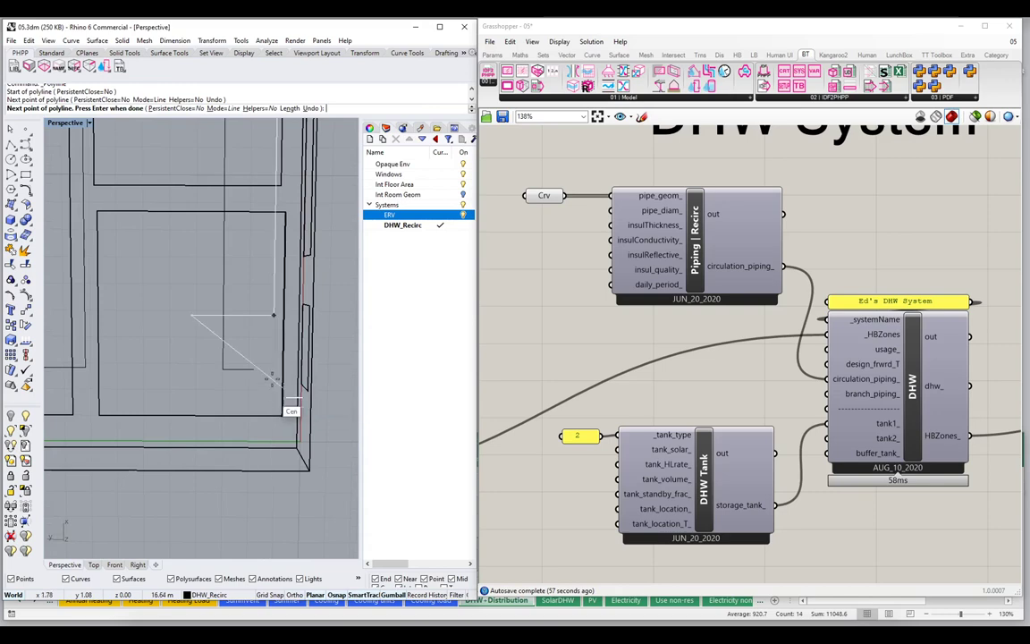
click(257, 368)
click(248, 368)
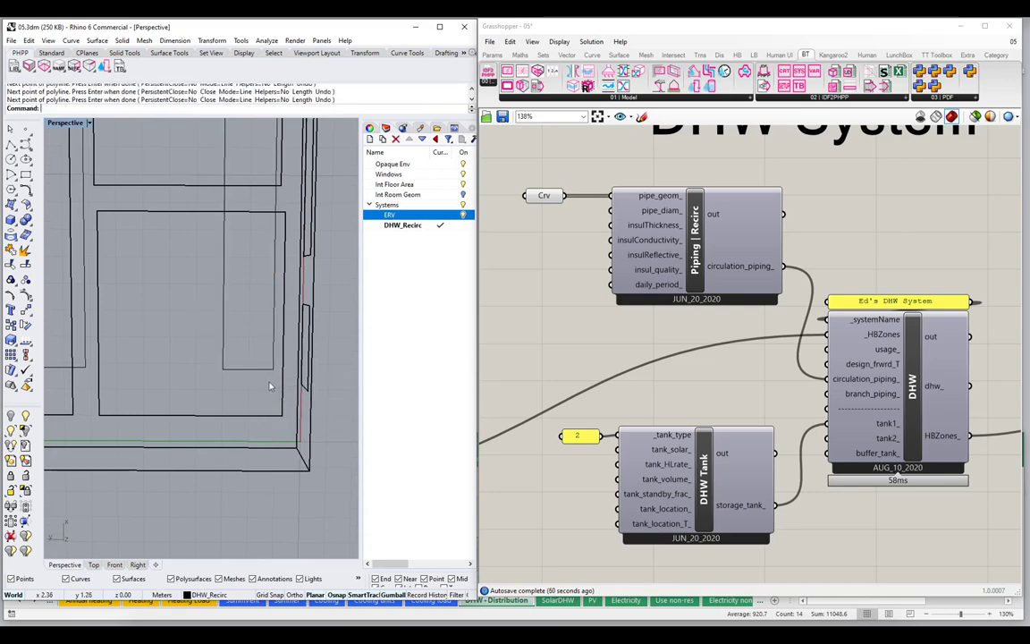
key(Return)
Step: Add a Curve parameter to the Grasshopper canvas and reference the two newly drawn polylines in it
right_drag(188, 355, 231, 299)
double_click(528, 240)
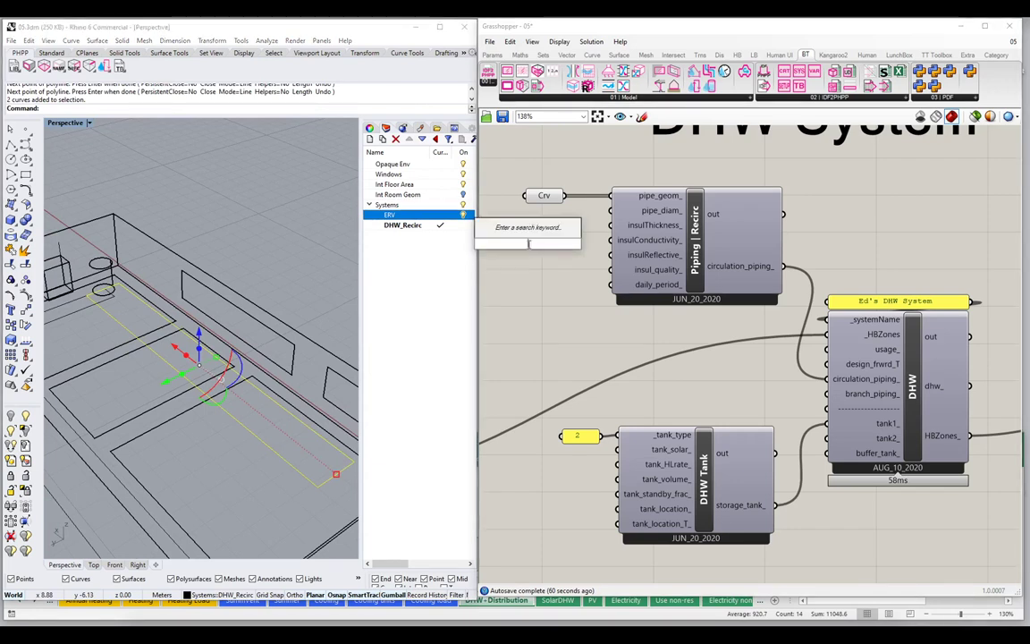
text(crv)
click(524, 217)
right_click(528, 241)
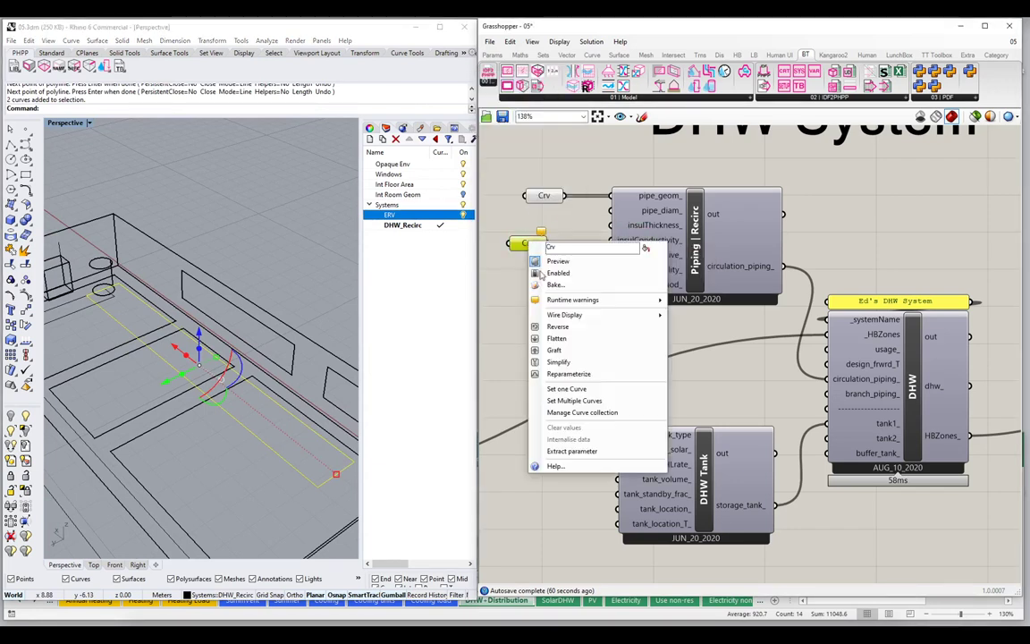
click(572, 391)
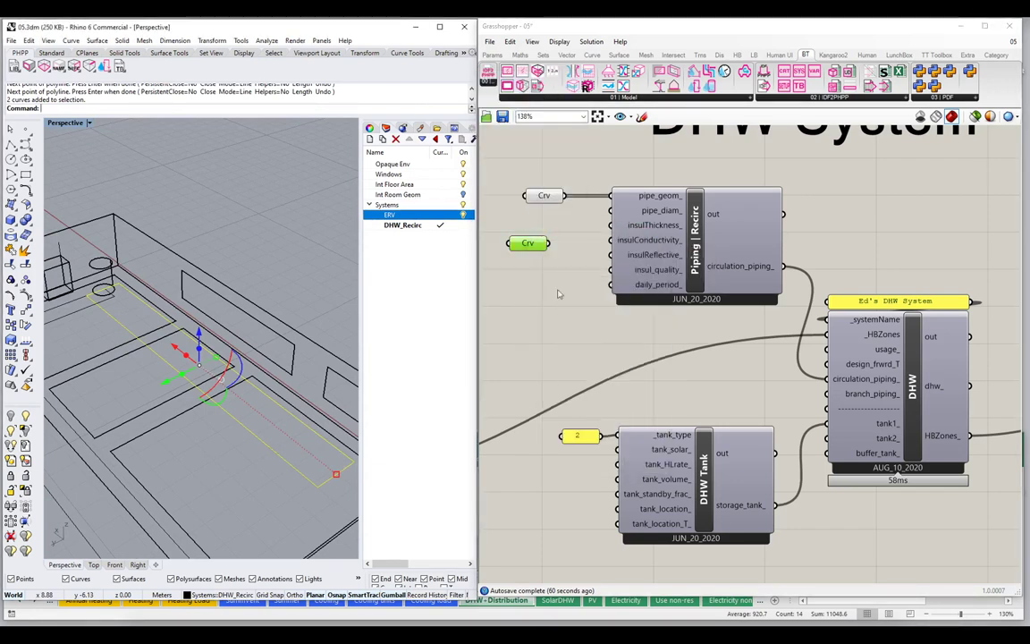
Step: Rename the new curve parameter "Crv | Set 2" and the original one "Crv | Set 1"
right_click(537, 243)
text(| Set)
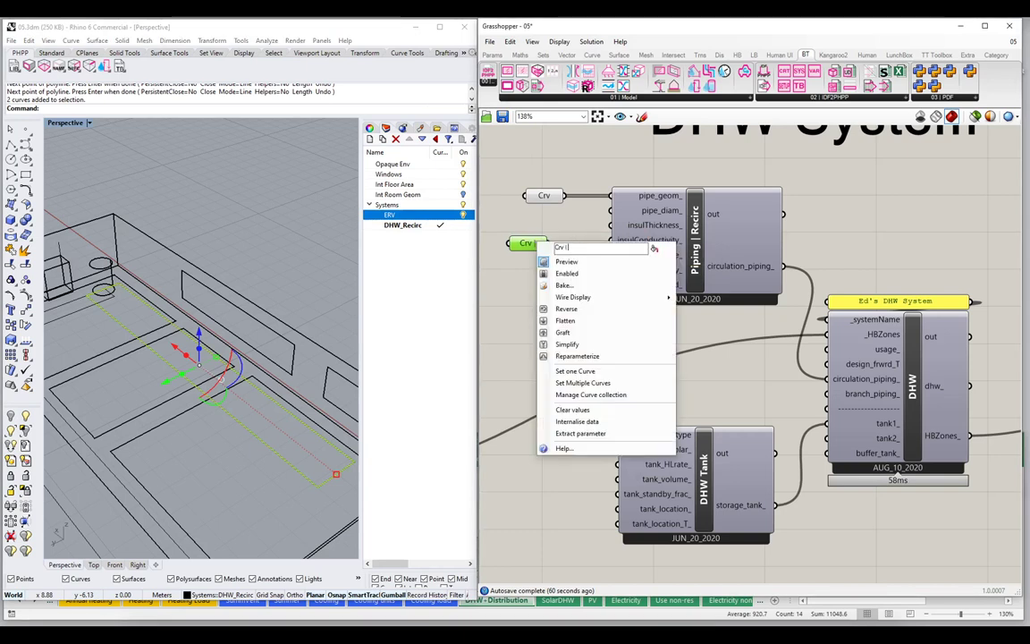
text( 2)
key(Return)
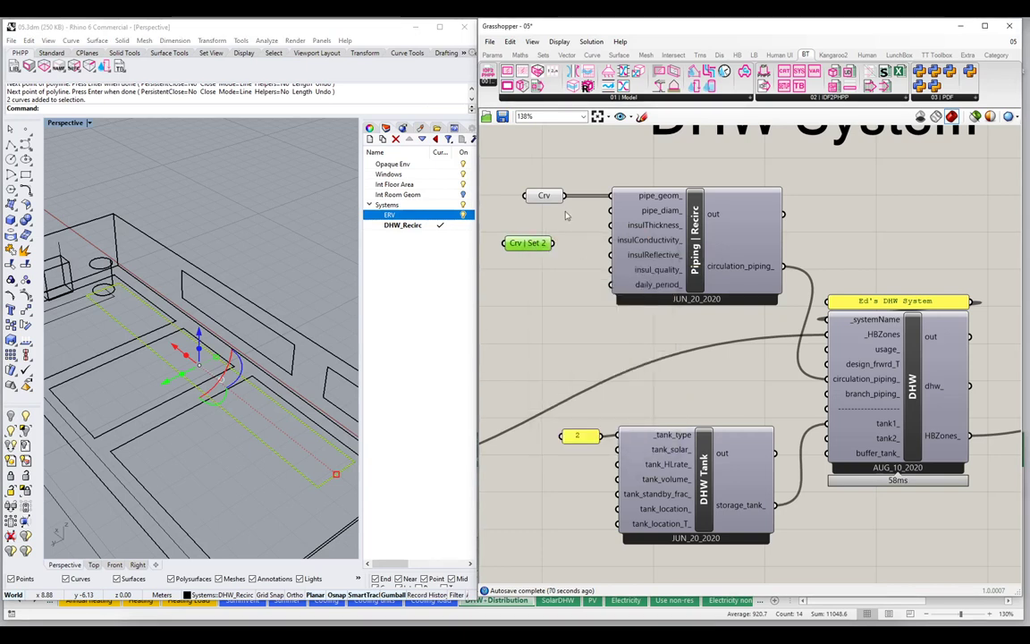
click(543, 195)
right_click(543, 195)
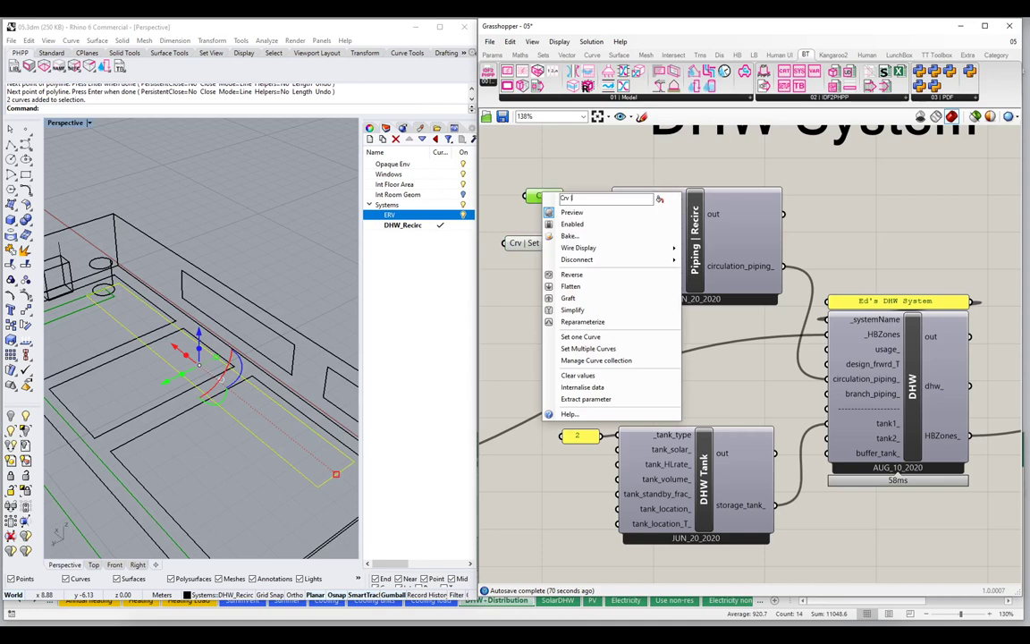
text(| Set 1)
key(Return)
Step: Align Crv | Set 2 beneath Crv | Set 1 and move both away from the Piping | Recirc component to make room
drag(528, 242, 542, 219)
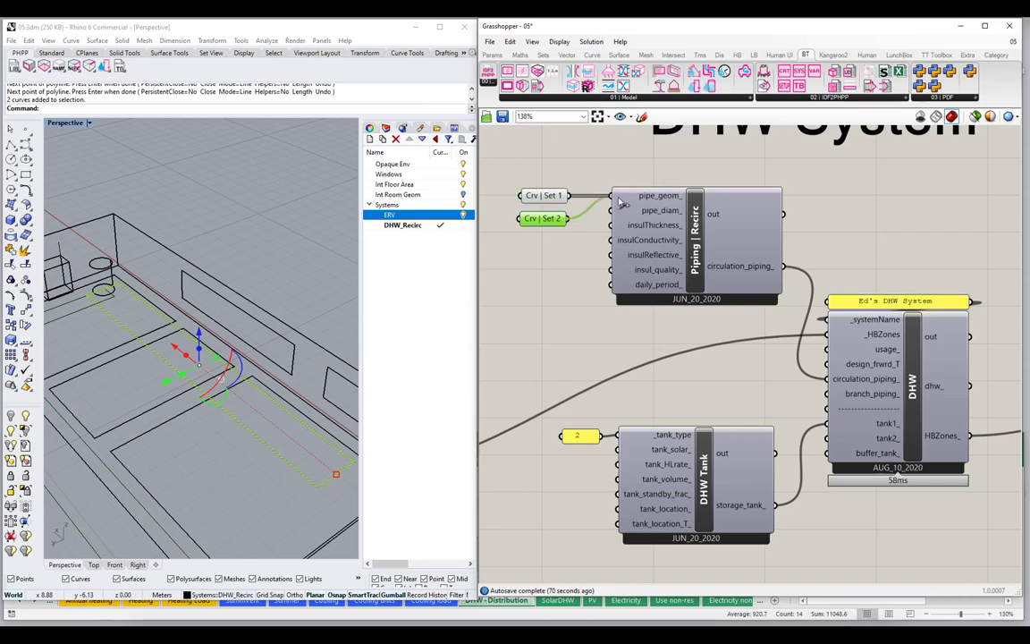
mouse_move(569, 218)
mouse_down()
mouse_move(614, 204)
mouse_move(566, 228)
mouse_up()
right_drag(597, 220, 690, 236)
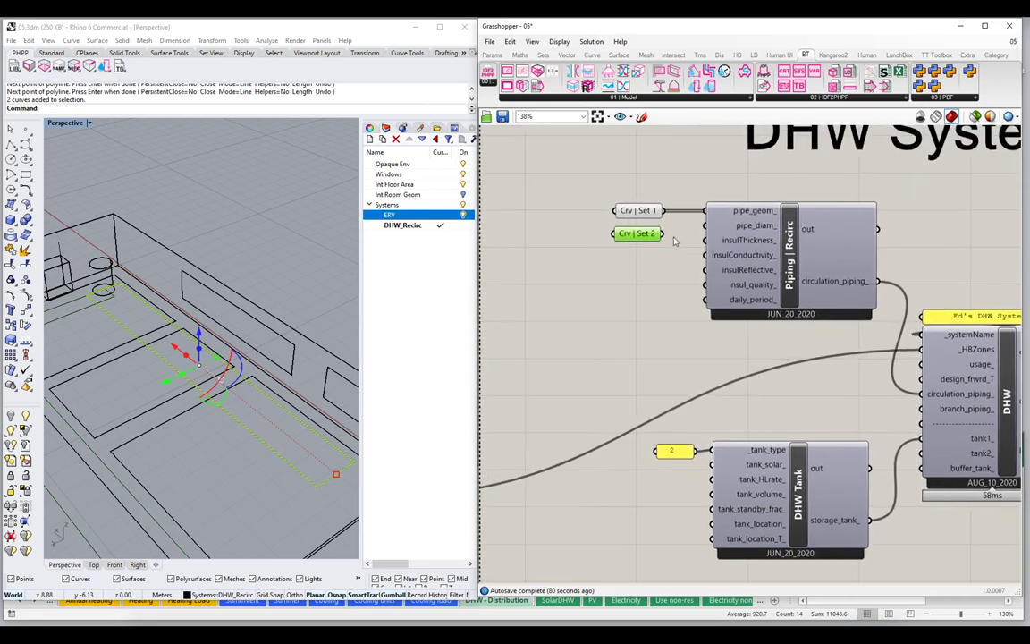
shift+click(636, 215)
drag(637, 216, 566, 209)
Step: Add an Entwine component, connect Crv | Set 1 to {0;0} and Crv | Set 2 to {0;1}, and remove its third input
double_click(630, 279)
text(ent)
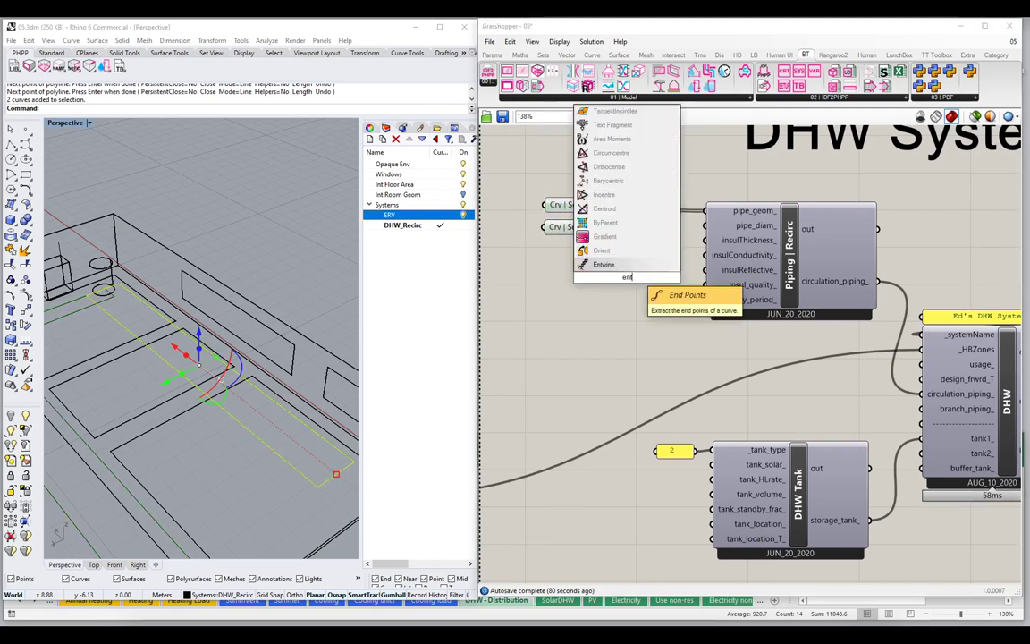
click(601, 264)
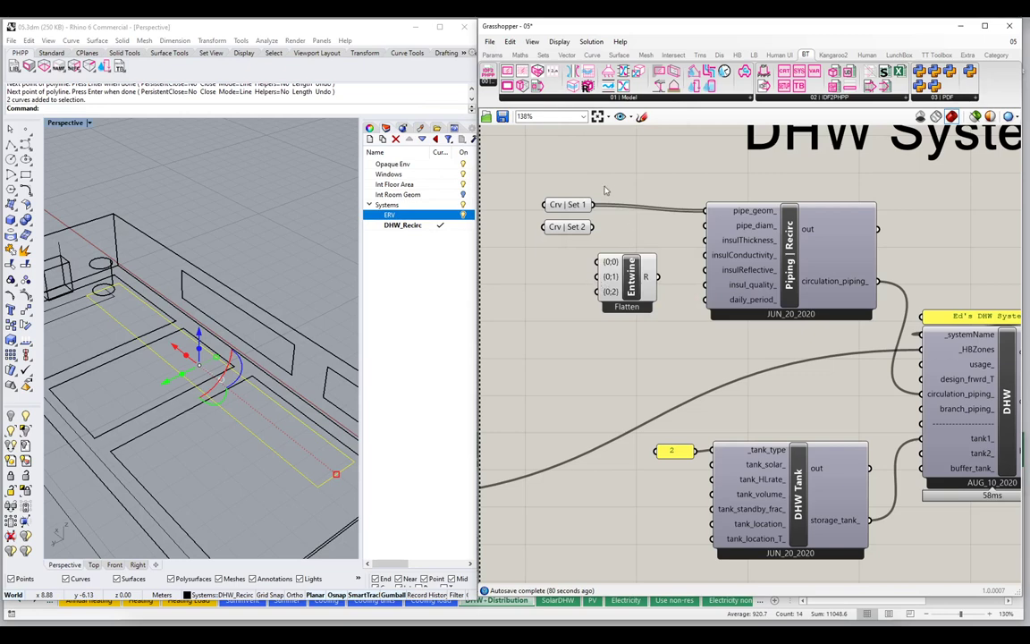
drag(622, 277, 631, 222)
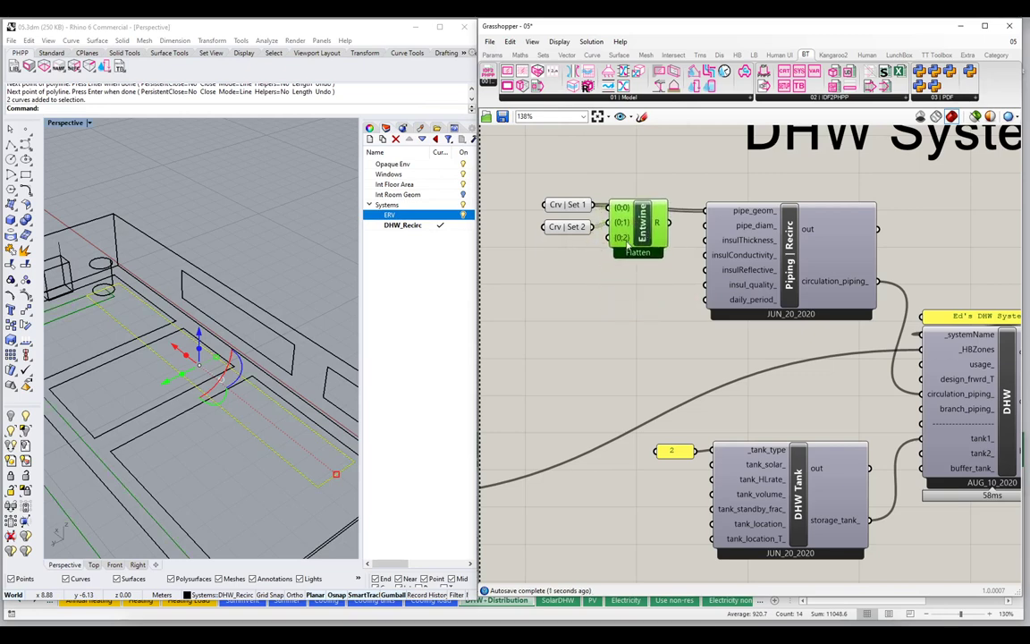
scroll(627, 244, up, 6)
click(587, 231)
scroll(617, 228, down, 3)
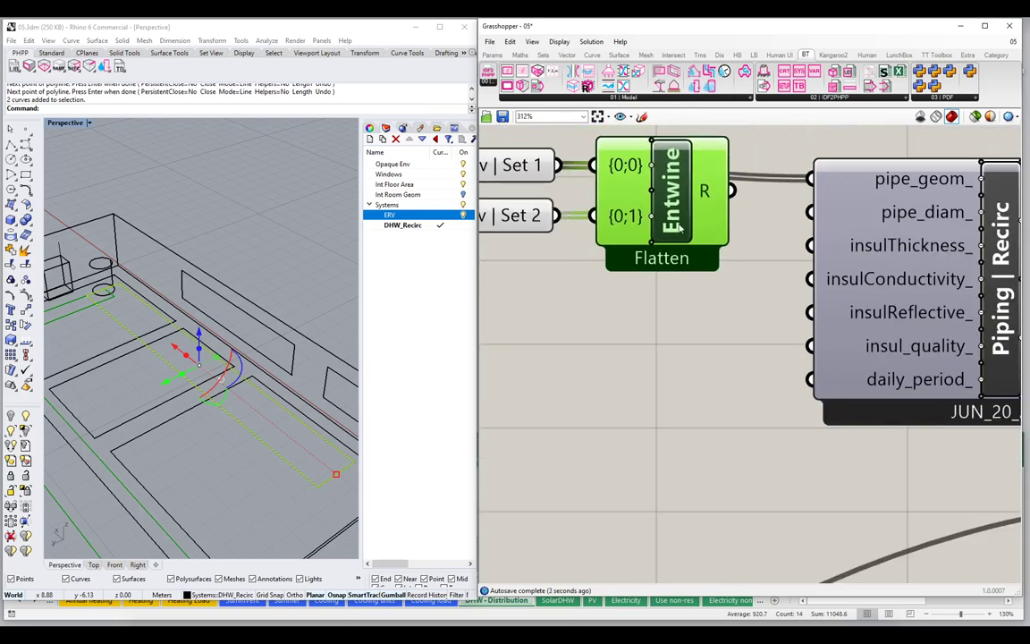
right_drag(679, 228, 644, 270)
right_drag(660, 308, 758, 310)
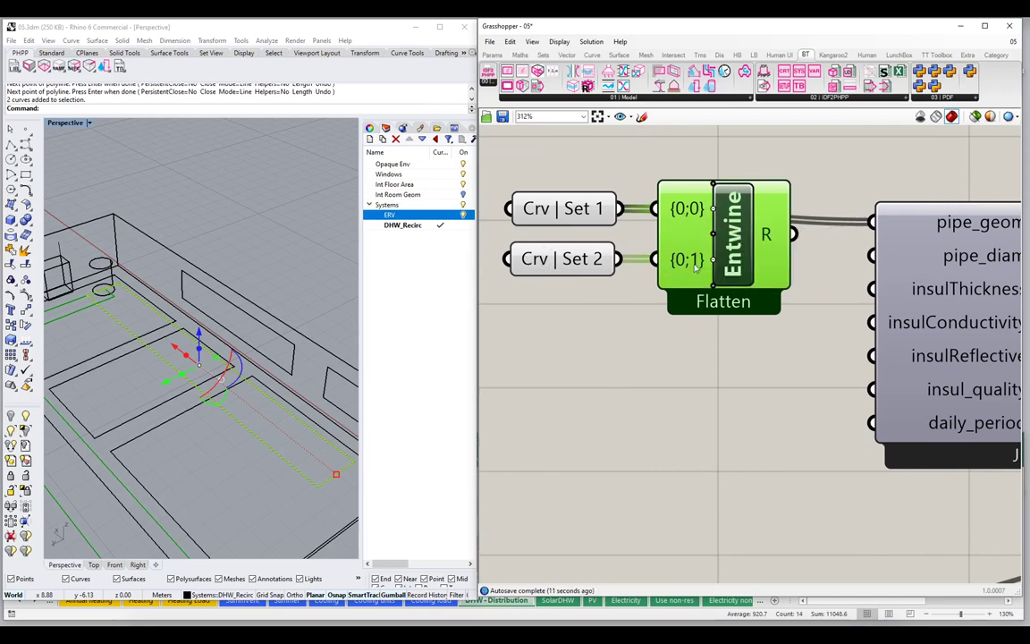
Step: Add a panel connected to Entwine's R output and enlarge it to show both branches
scroll(695, 266, down, 4)
key(ctrl+v)
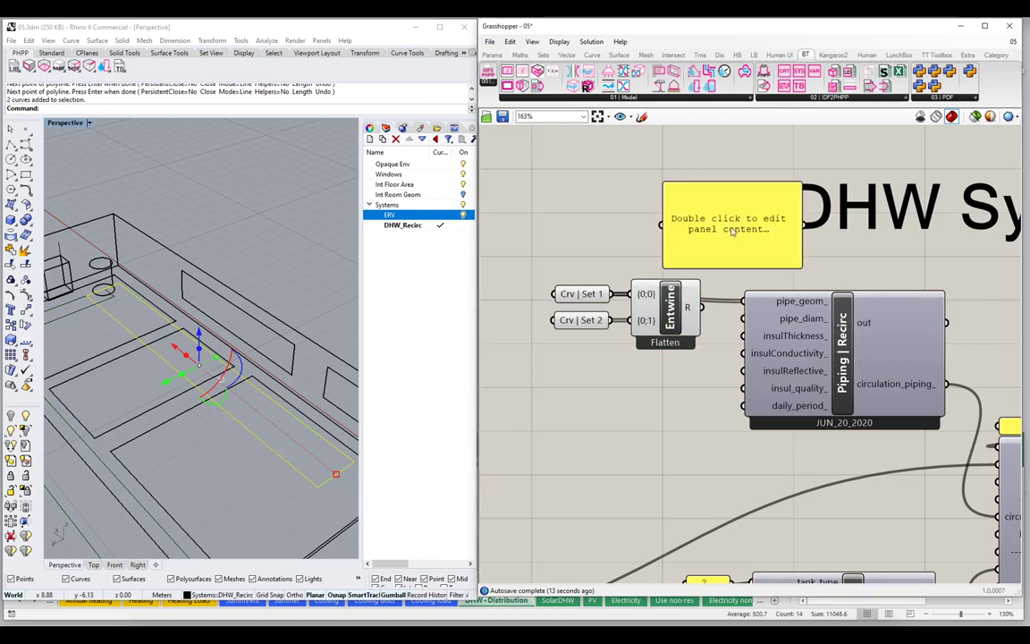
drag(701, 307, 661, 225)
drag(730, 248, 752, 267)
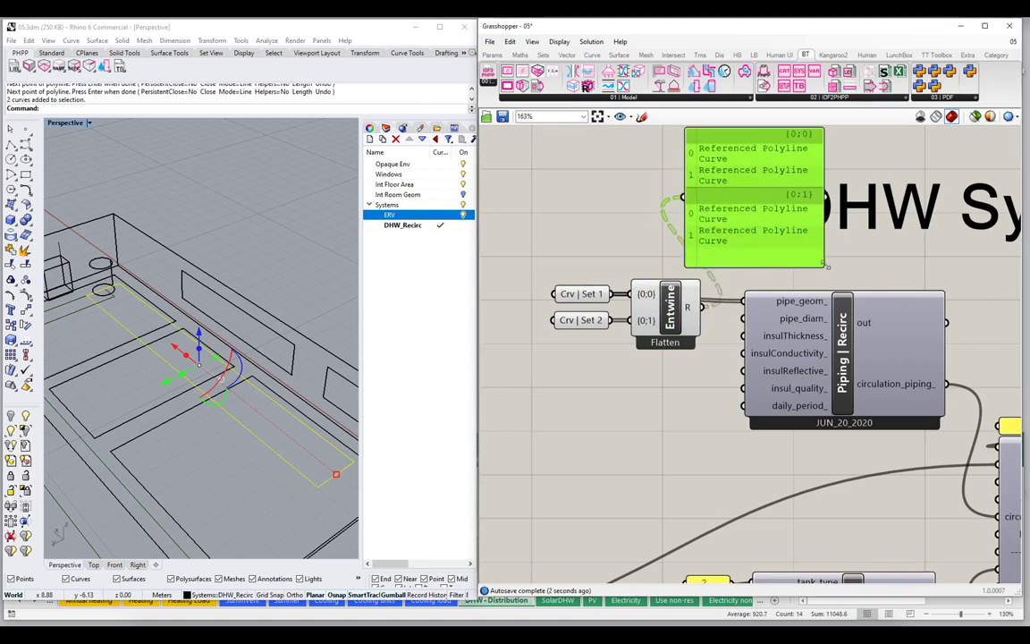
drag(827, 266, 885, 237)
drag(696, 187, 732, 210)
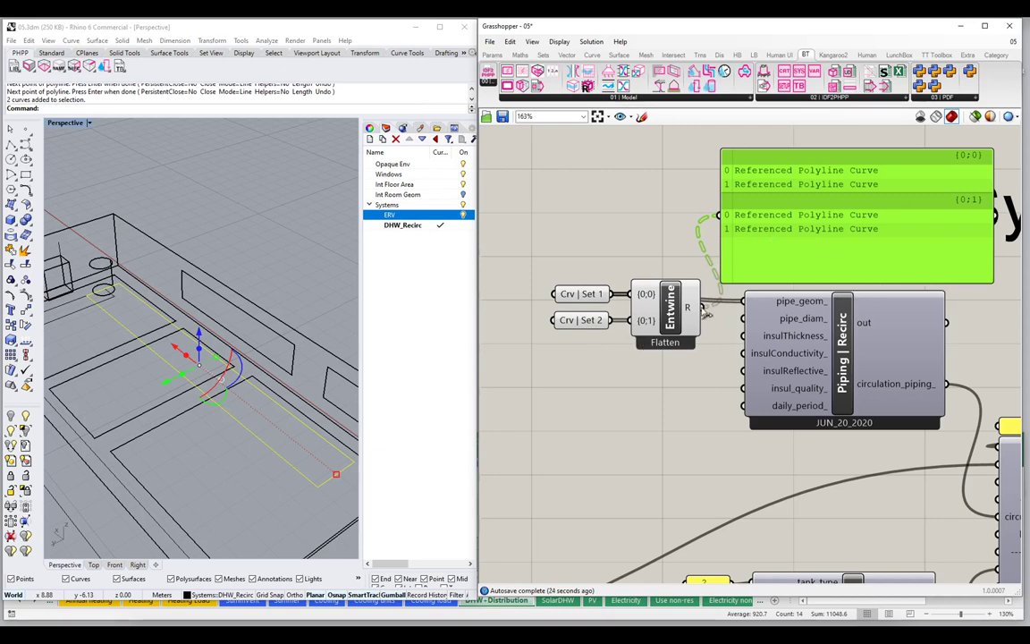
Step: Connect Entwine's R output to the Piping | Recirc pipe_geom_ input in place of the direct Crv | Set 1 connection
drag(707, 308, 746, 304)
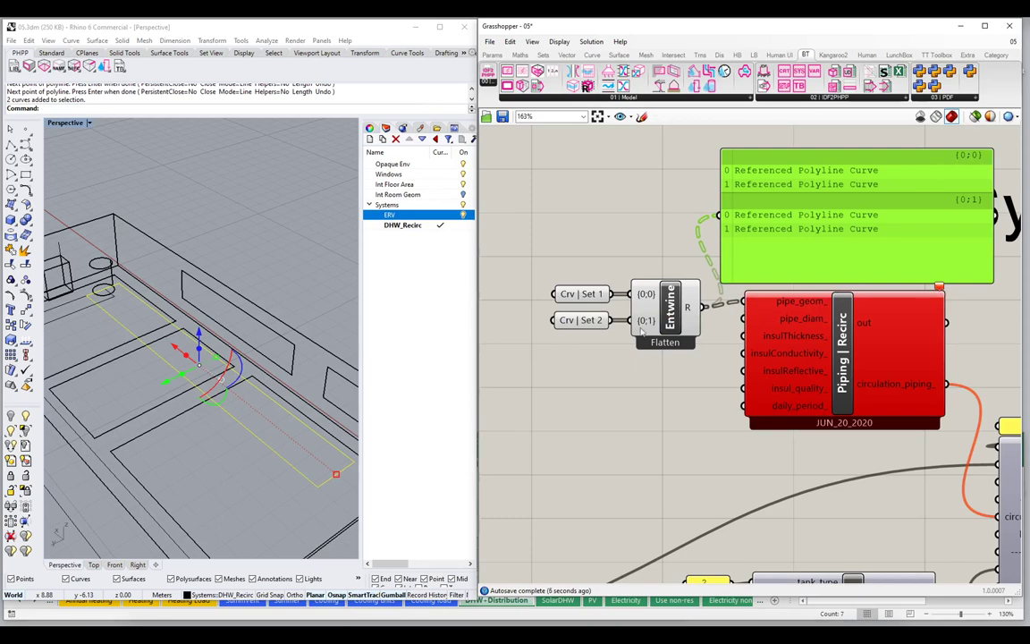
scroll(869, 295, down, 3)
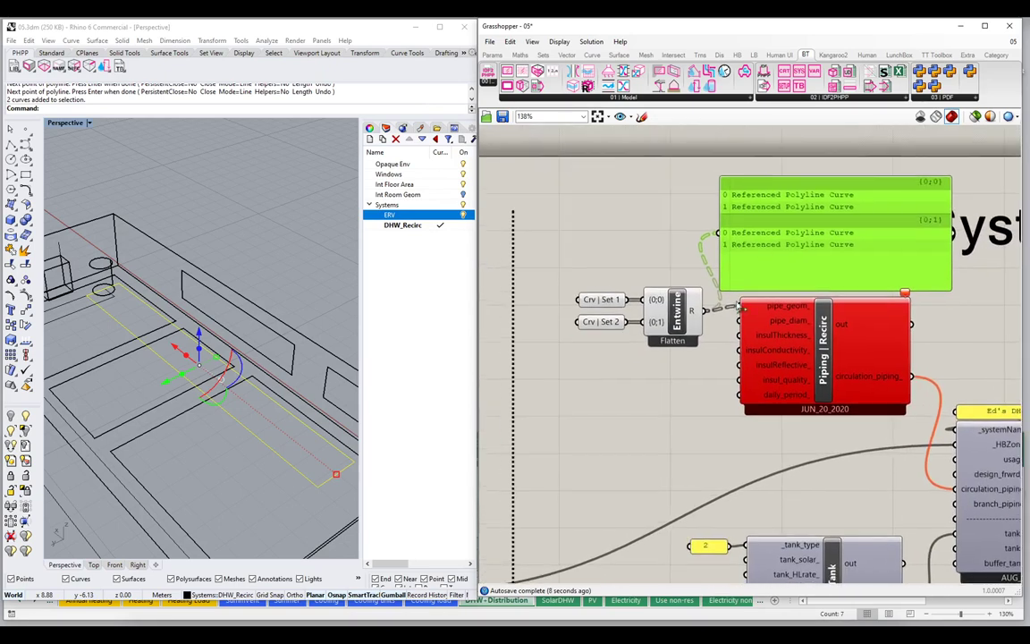
right_drag(924, 311, 982, 311)
click(207, 380)
key(Delete)
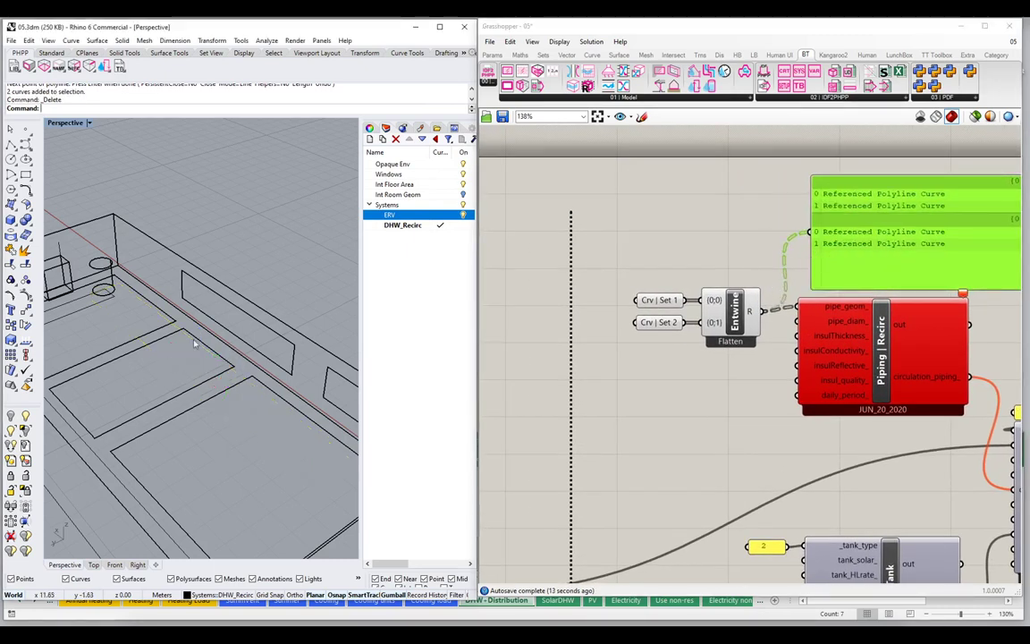
key(ctrl+z)
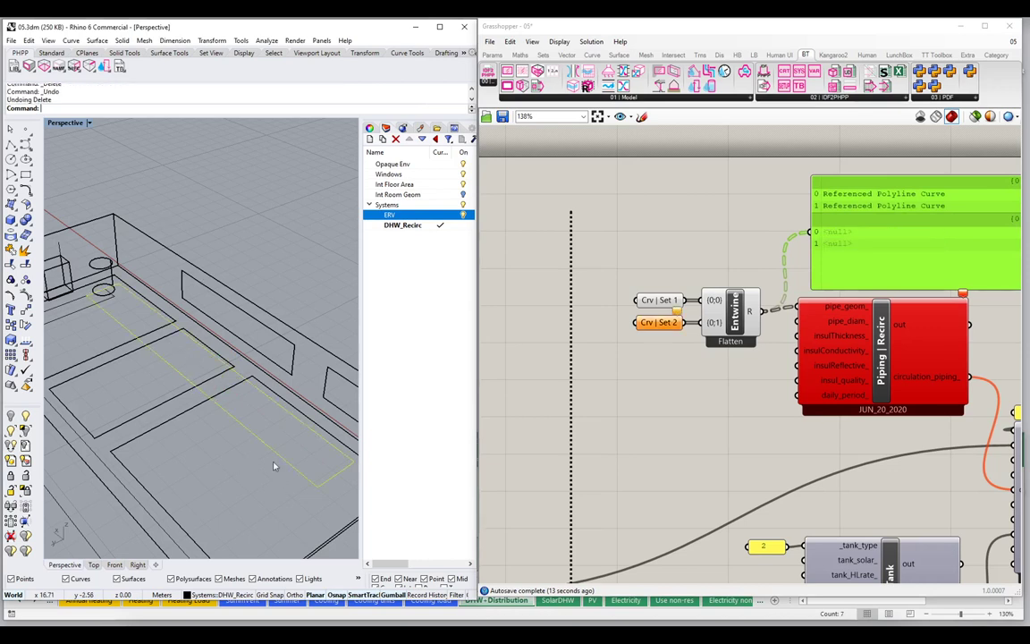
Step: Set the second set's two pipe curves in Rhino to 12.700 (1/2in) pipe diameter and 19.050 (3/4in) insulation thickness
click(225, 357)
click(102, 66)
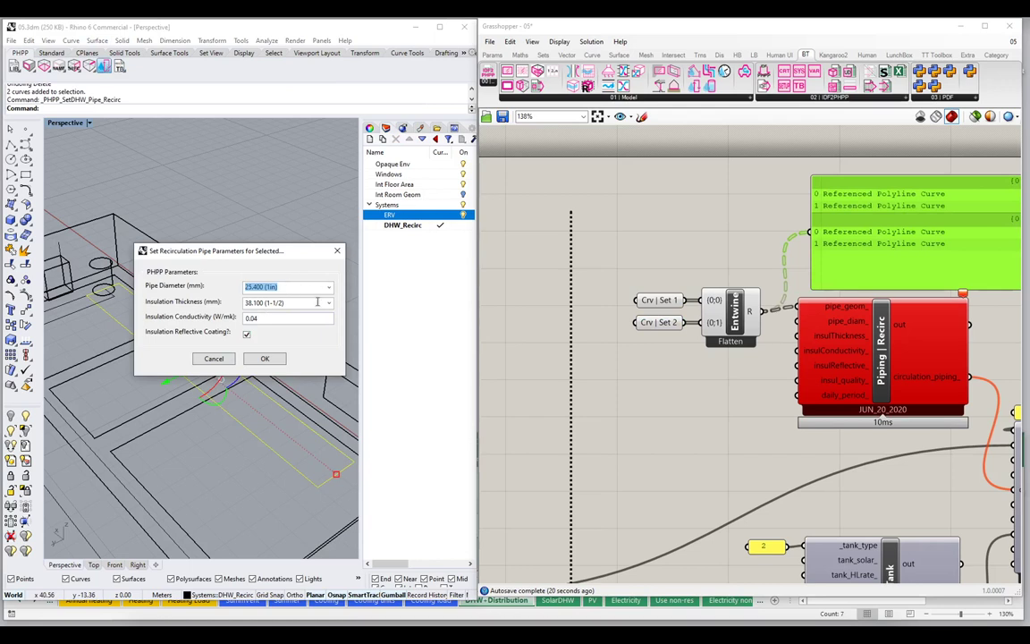
click(304, 302)
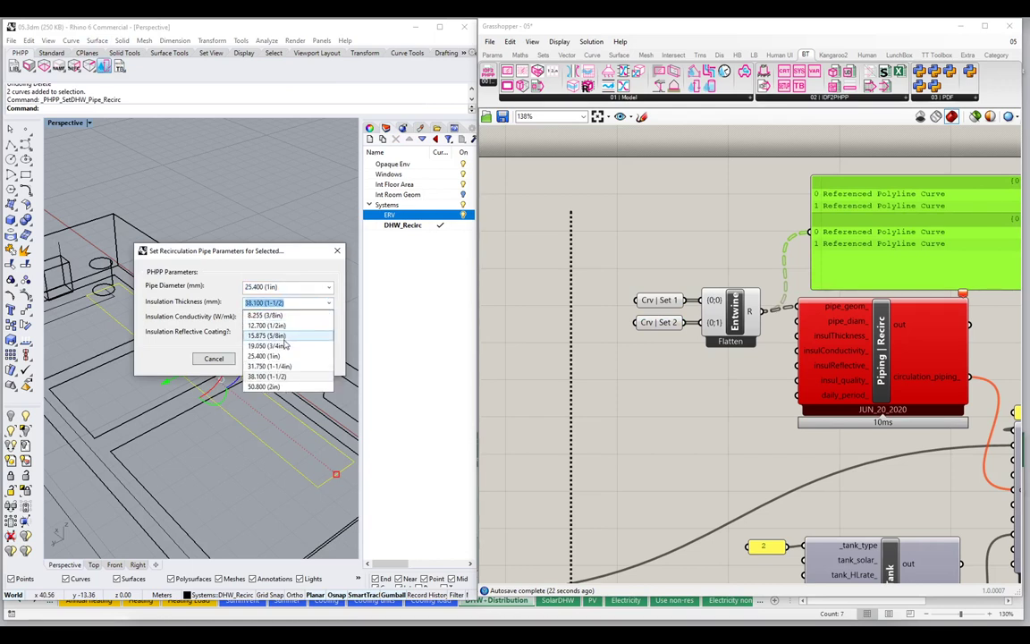
click(278, 345)
click(329, 287)
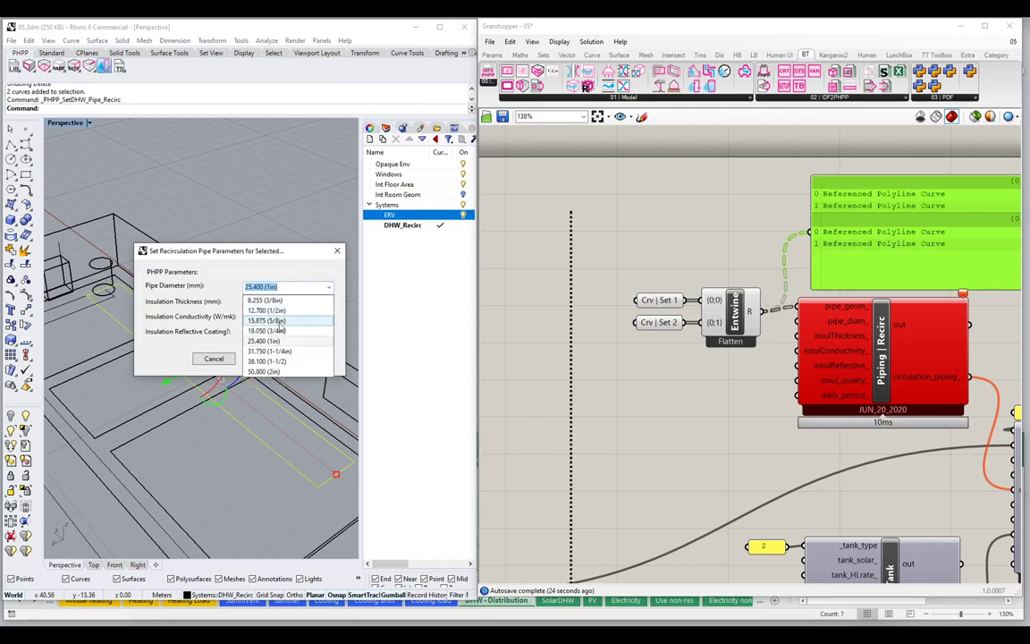
click(291, 305)
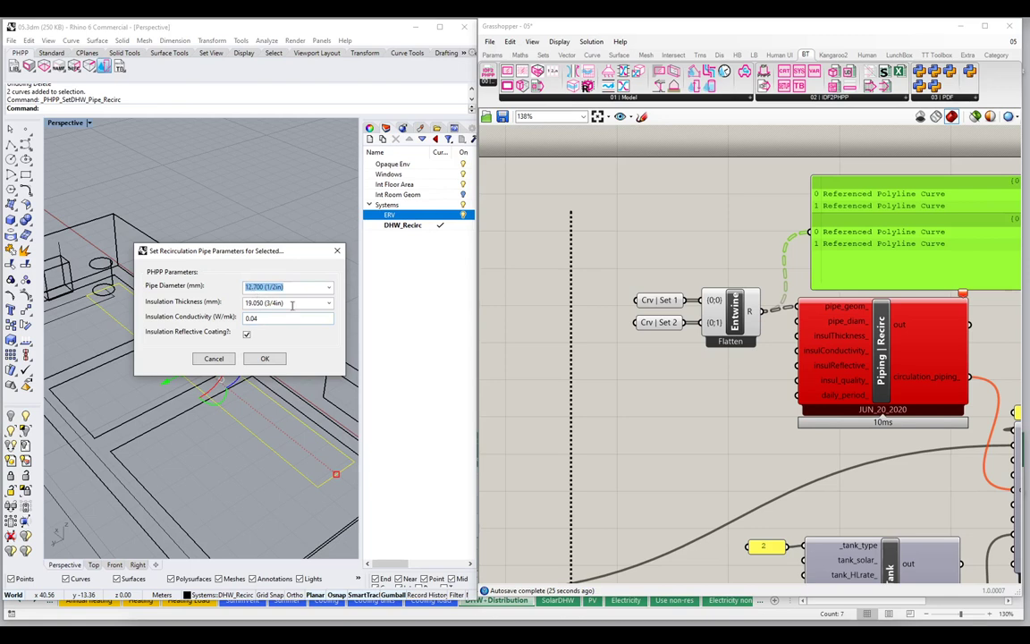
click(266, 361)
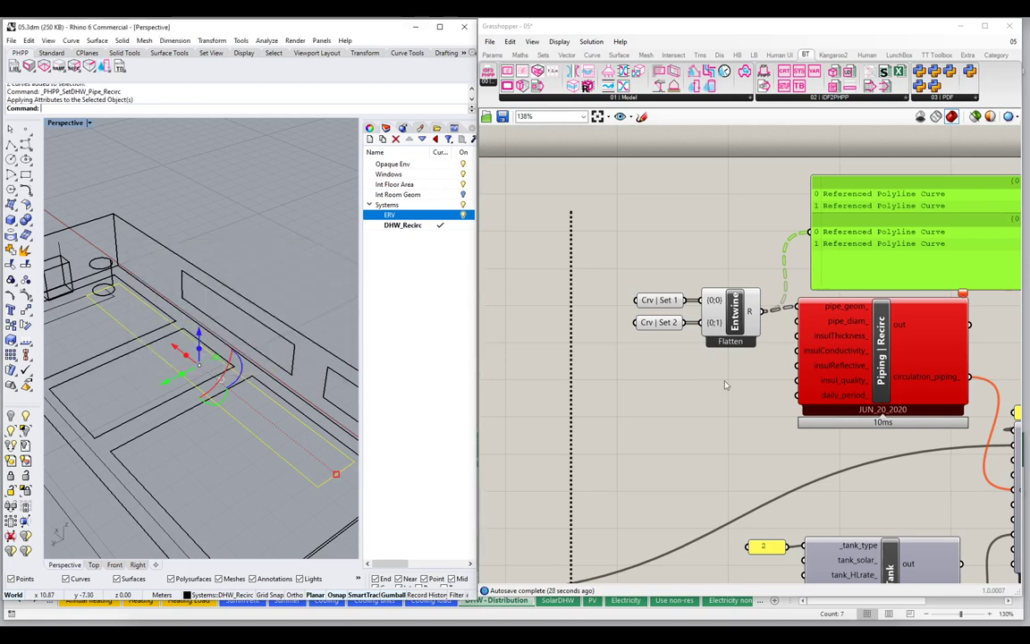
Step: Check both pipe sets' parameters in an enlarged temporary panel on Piping | Recirc's out output, and delete the panel
click(779, 317)
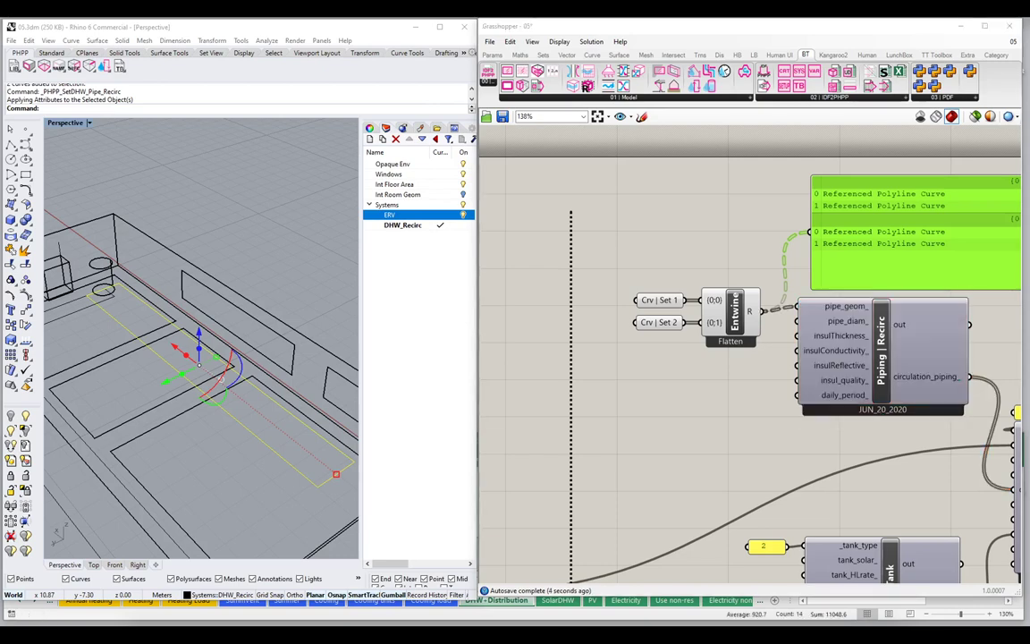
right_drag(865, 306, 741, 228)
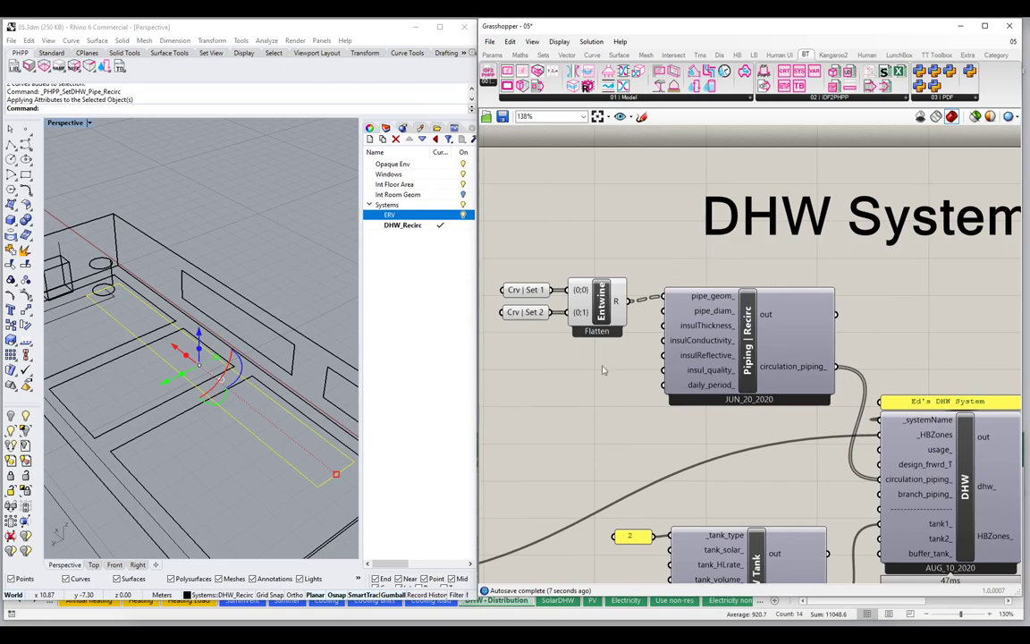
right_drag(640, 315, 670, 310)
right_drag(917, 300, 731, 269)
double_click(734, 265)
key(Return)
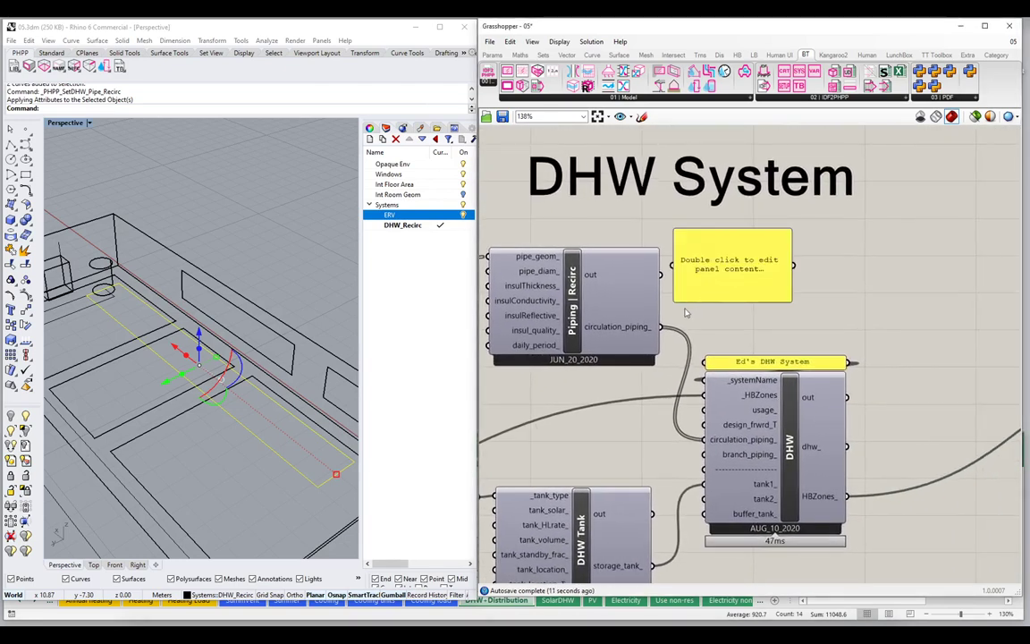
drag(660, 274, 683, 253)
drag(756, 254, 902, 336)
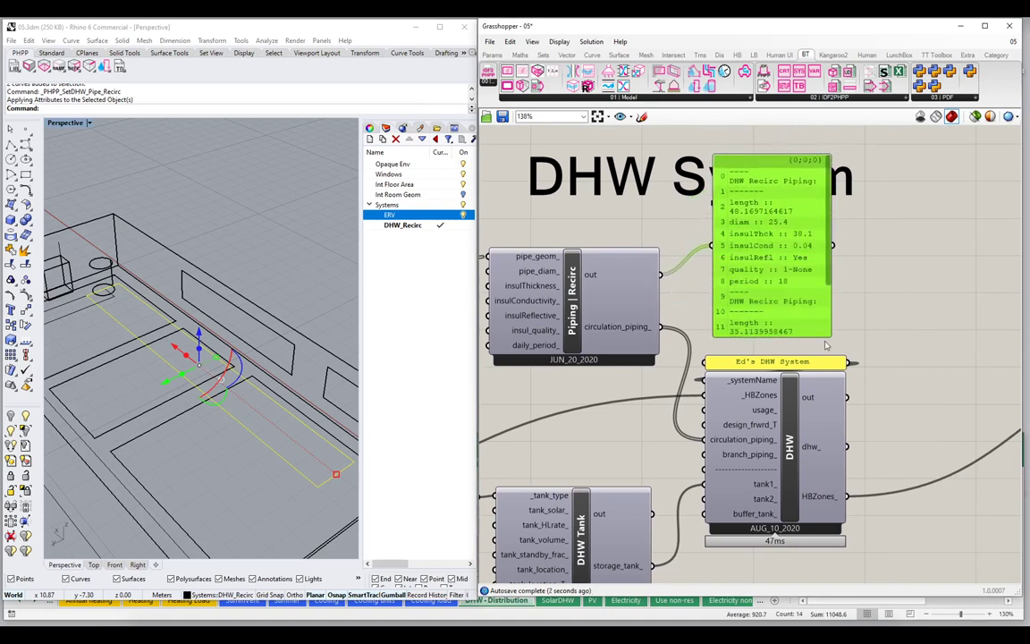
drag(831, 337, 942, 447)
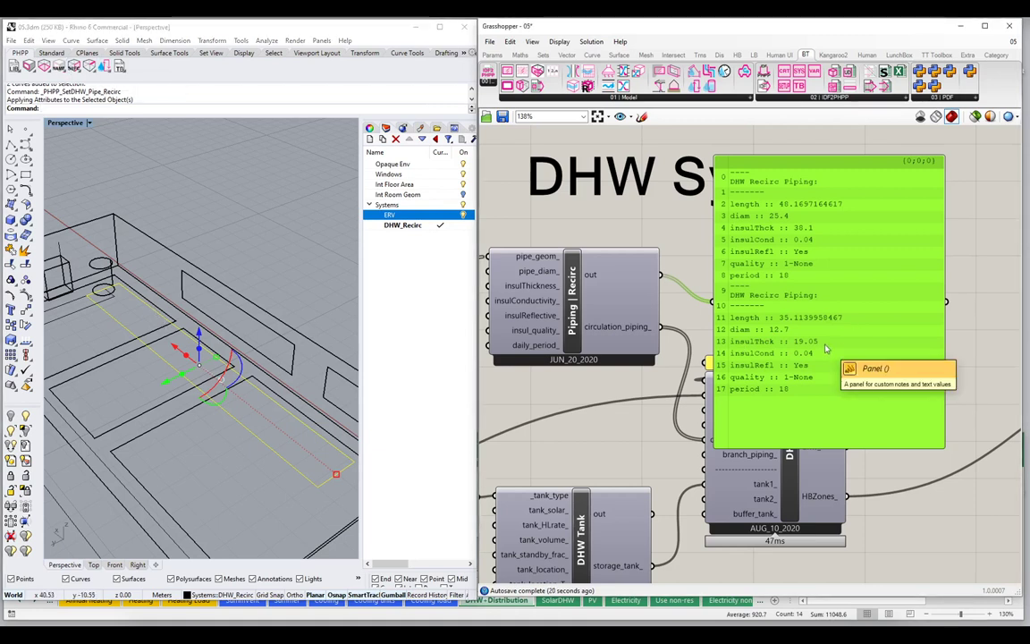
key(Delete)
Step: Switch to Excel and examine the DHW circulation pipe entries in columns 1 and 2 of the DHW+Distribution worksheet
right_drag(684, 400, 763, 337)
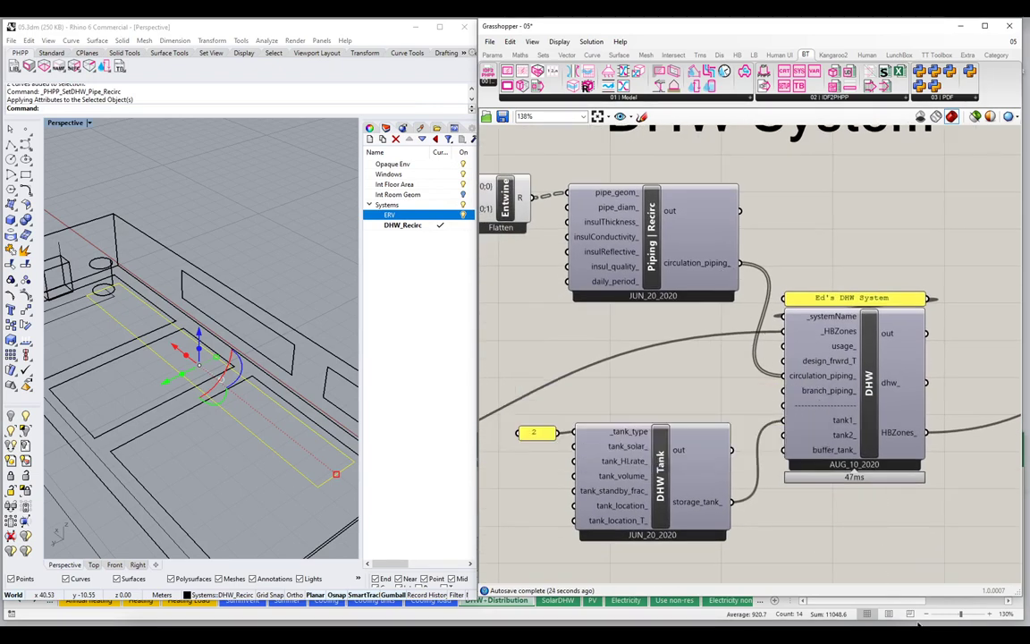
click(841, 613)
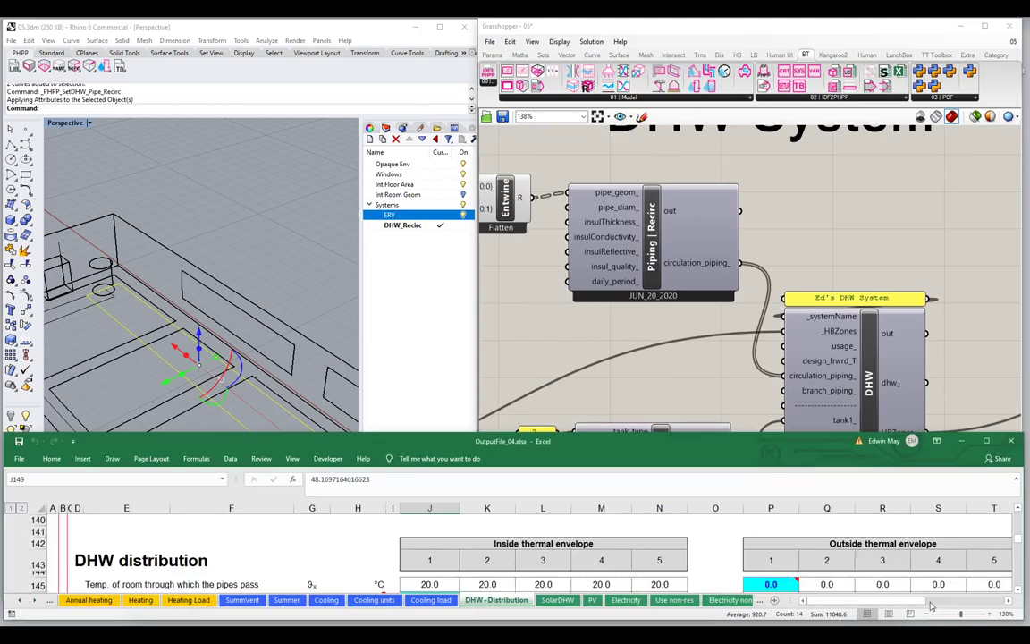
drag(429, 437, 429, 146)
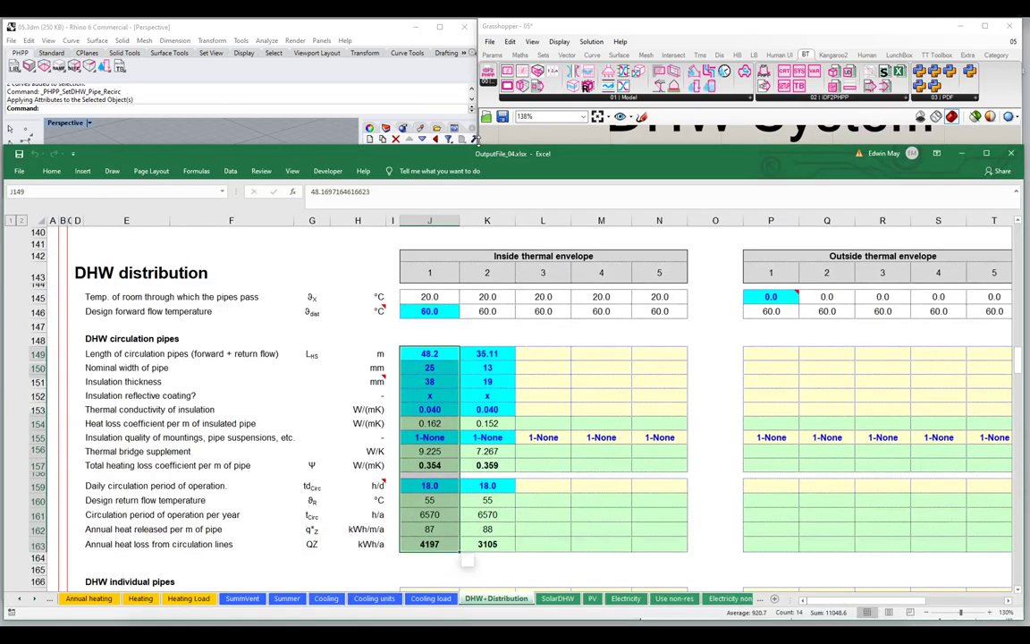
drag(487, 354, 488, 544)
drag(430, 355, 430, 543)
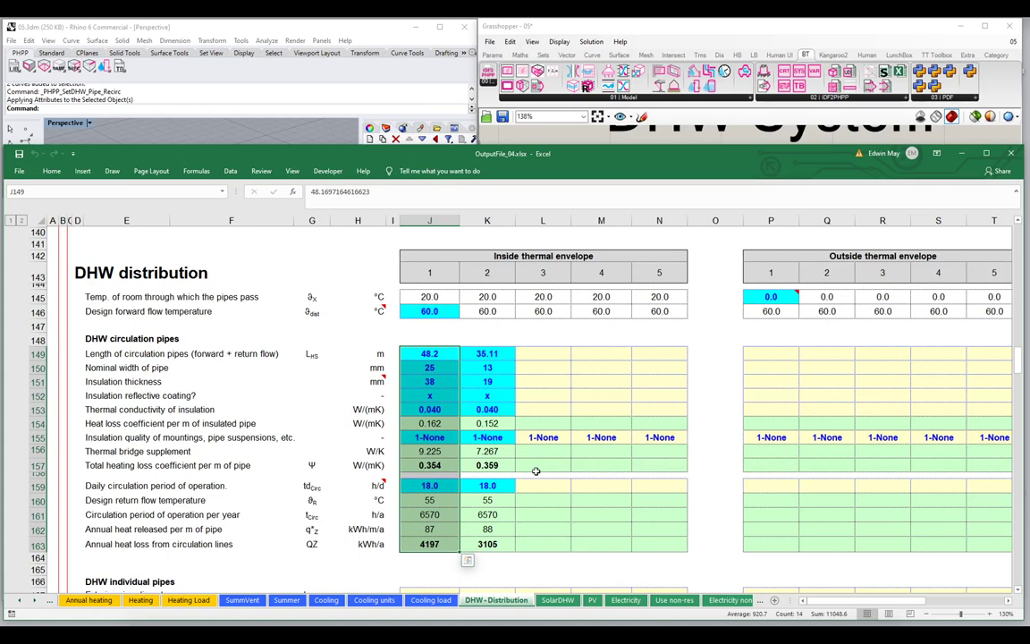
Step: Switch to Rhino and delete the second set's two recirculation pipe curves
click(362, 36)
scroll(742, 265, up, 3)
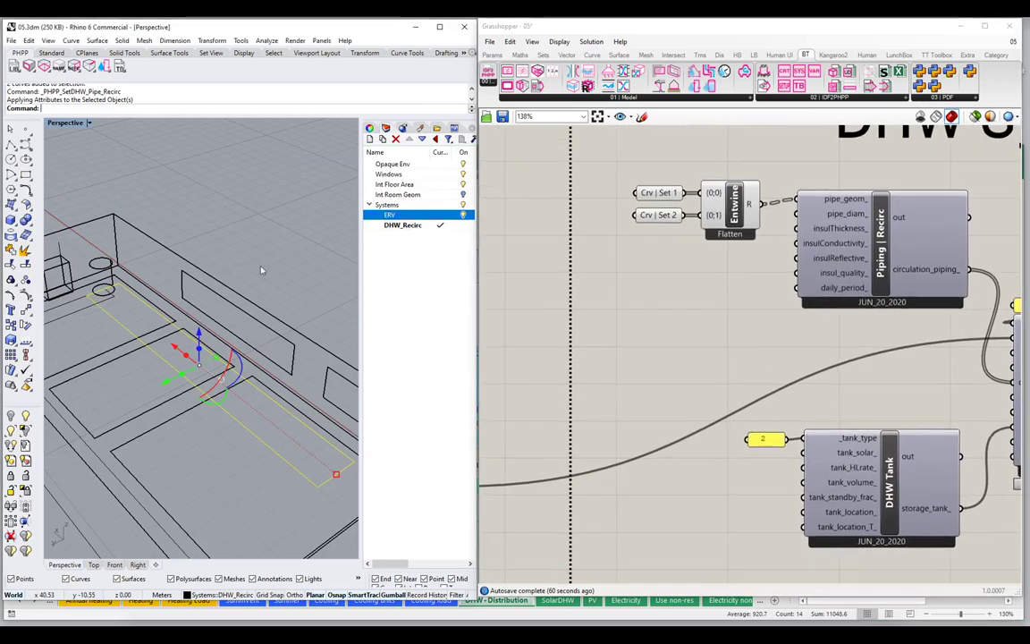
drag(271, 479, 250, 404)
key(Delete)
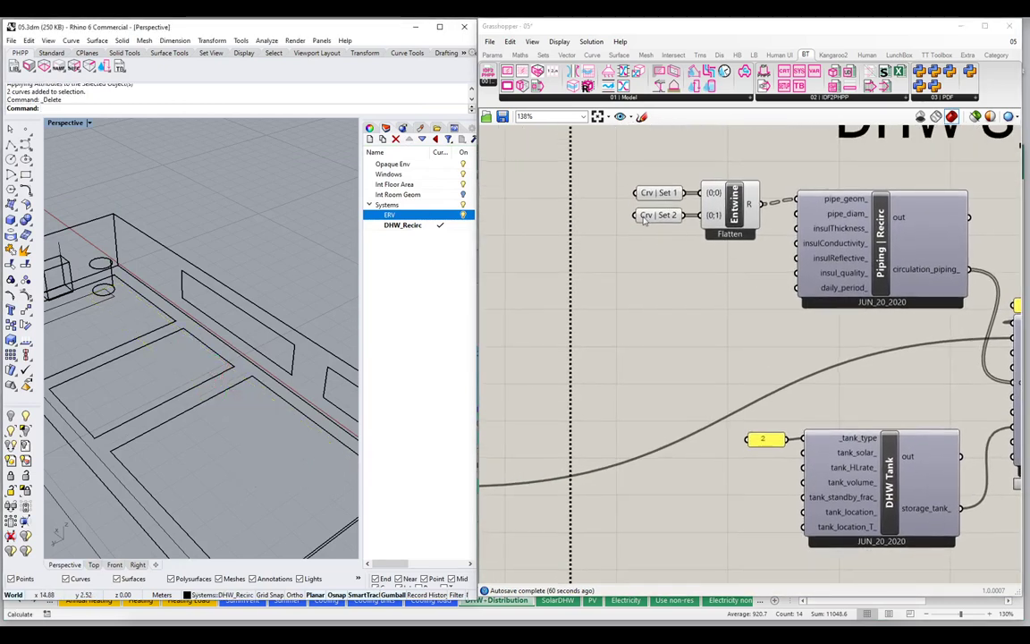
Step: Delete Crv | Set 2 and Entwine in Grasshopper, connecting Crv | Set 1 directly to Piping | Recirc's pipe_geom_ input
click(646, 220)
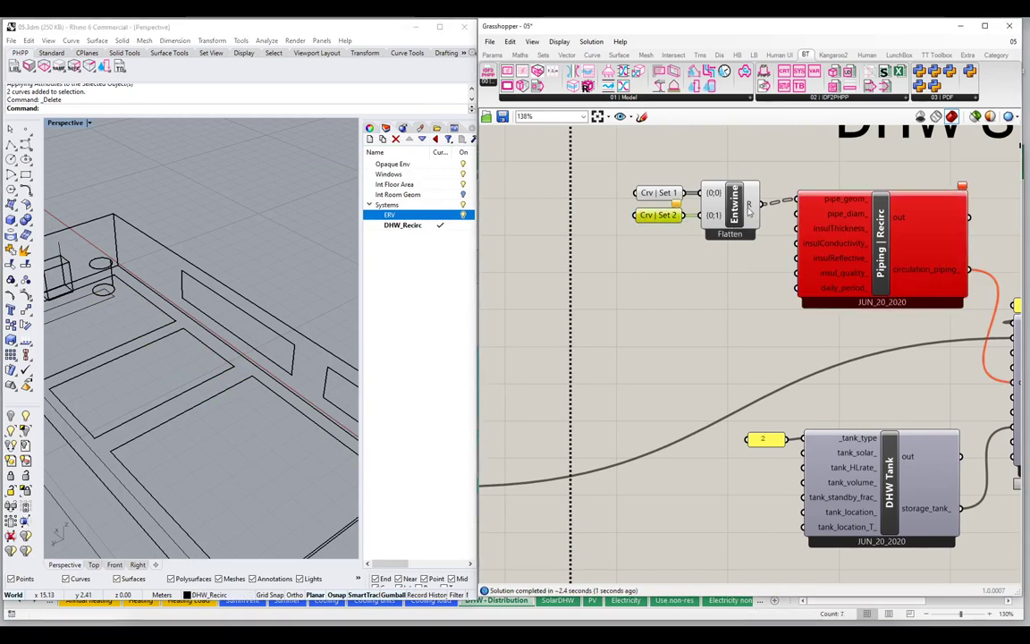
click(658, 215)
key(Delete)
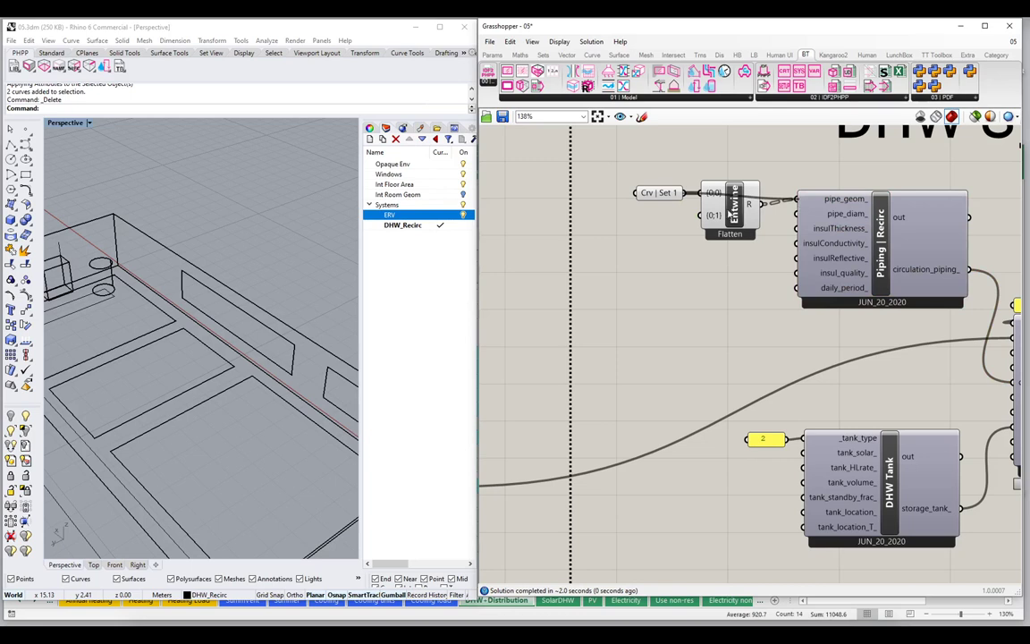
drag(745, 220, 726, 297)
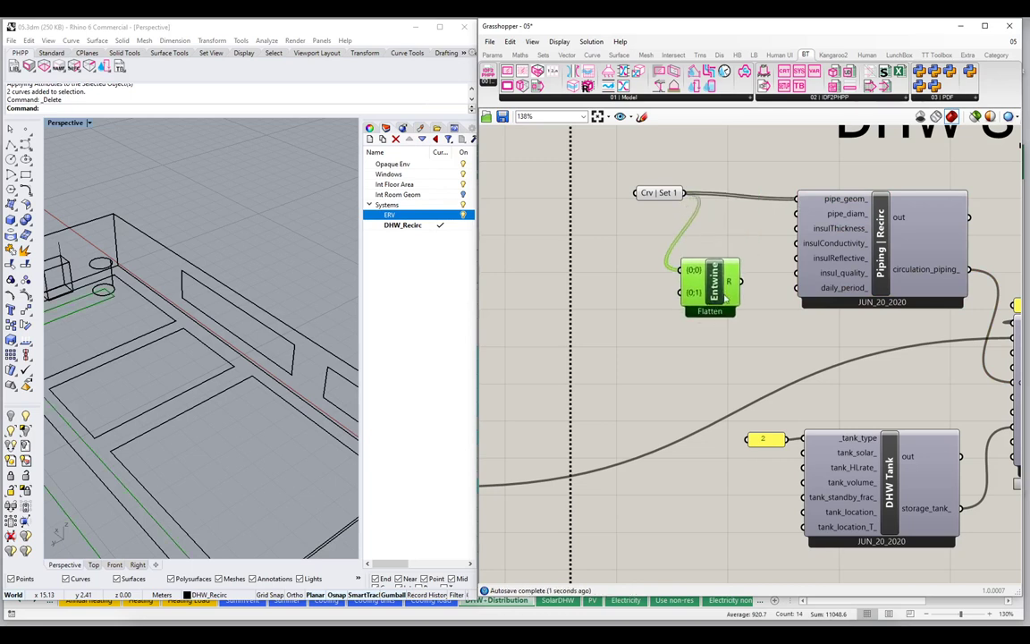
key(Delete)
Step: Move Crv | Set 1 closer to the Piping | Recirc component, level with its pipe_geom_ input
drag(659, 198, 715, 204)
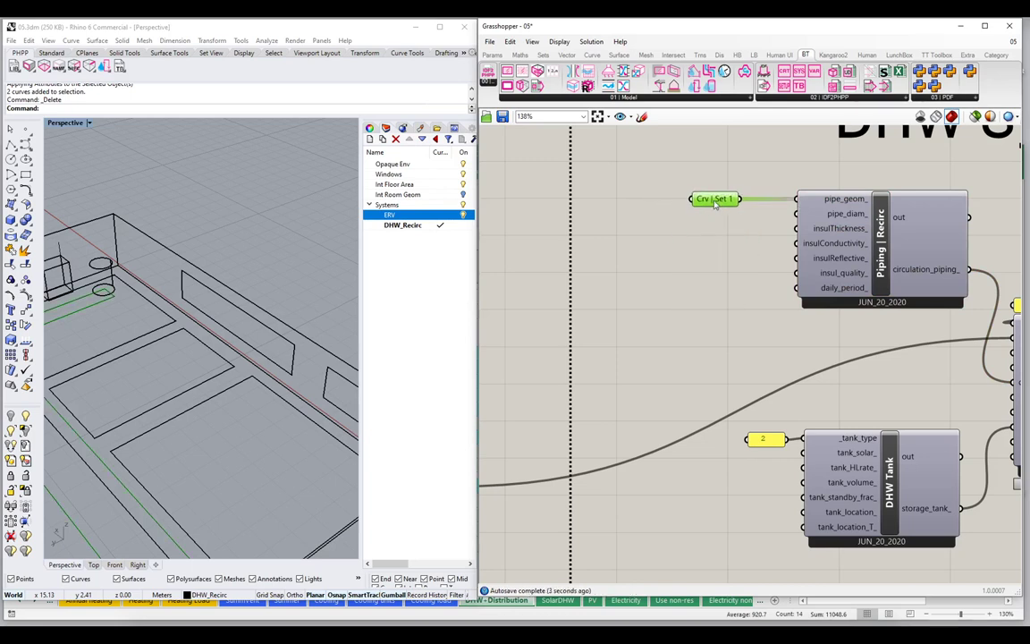
right_drag(872, 286, 711, 268)
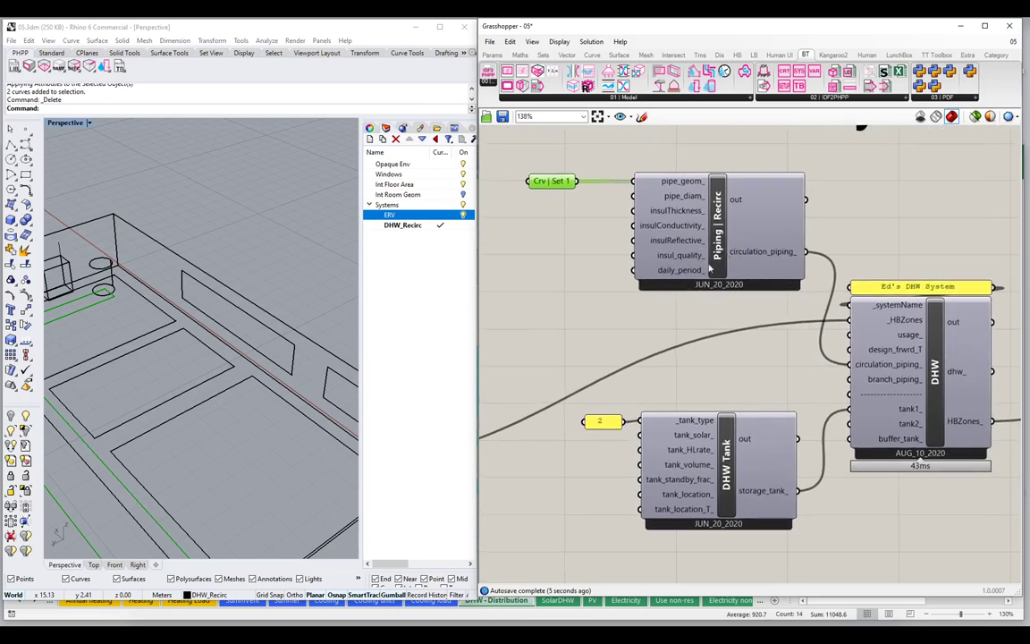
click(677, 332)
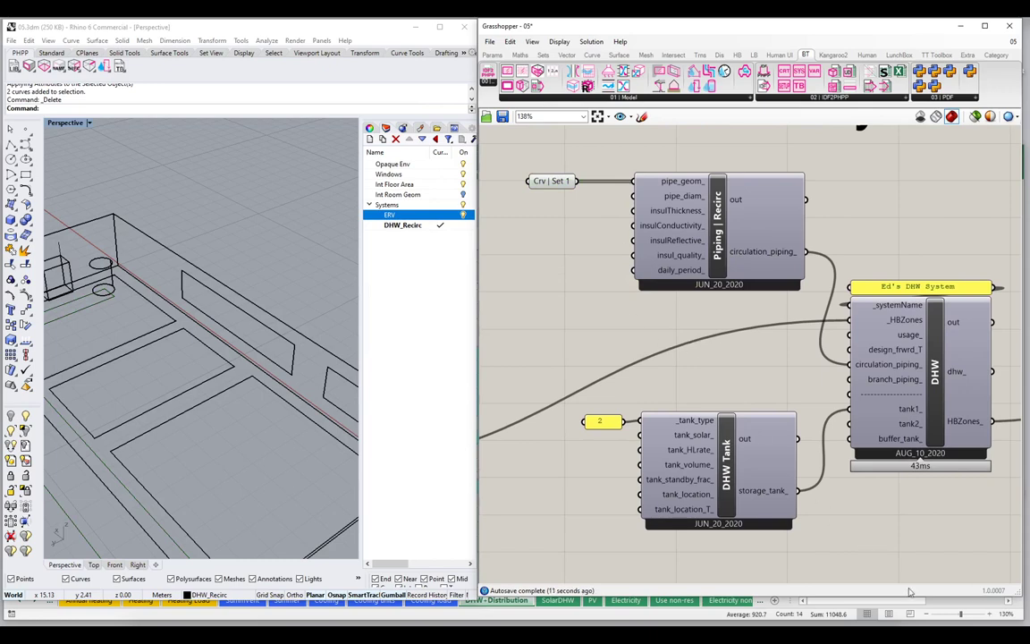
Step: Examine columns 1 and 2 of the DHW circulation pipes table in Excel, and return to Rhino
key(alt+Tab)
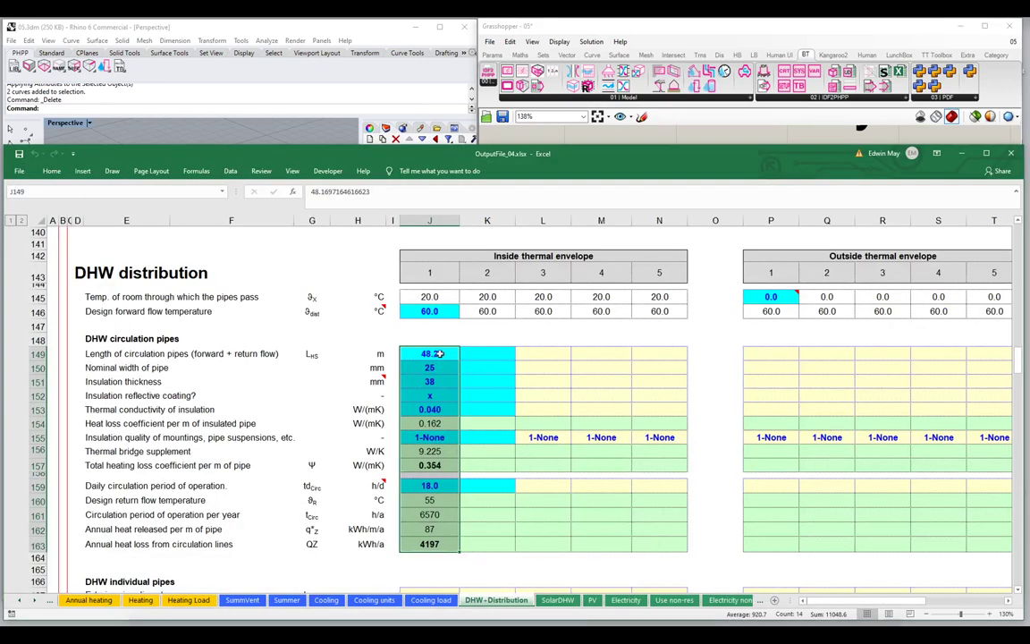
drag(471, 354, 471, 529)
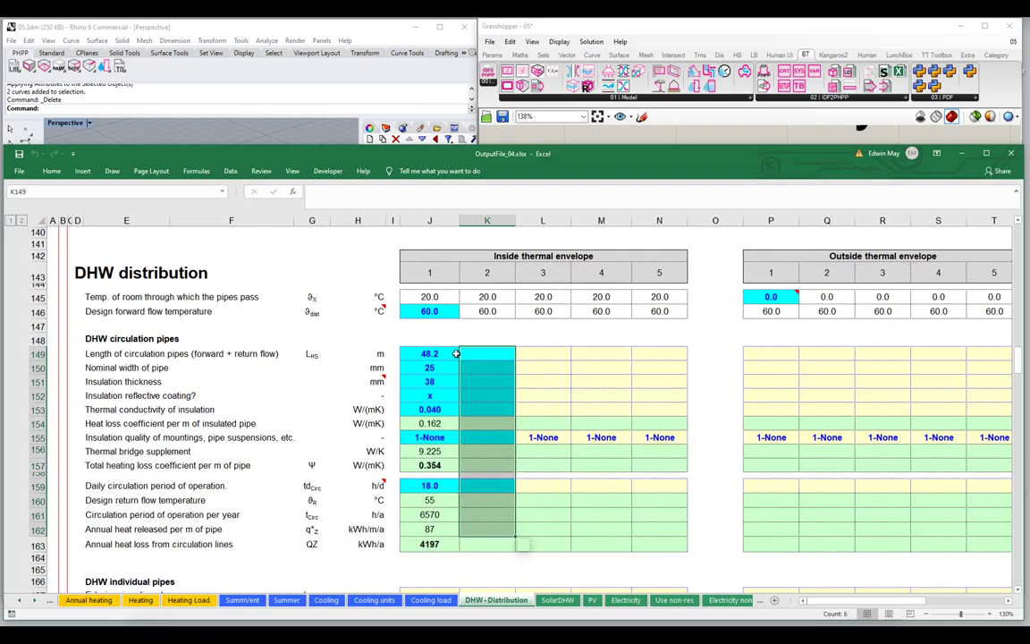
drag(440, 354, 444, 533)
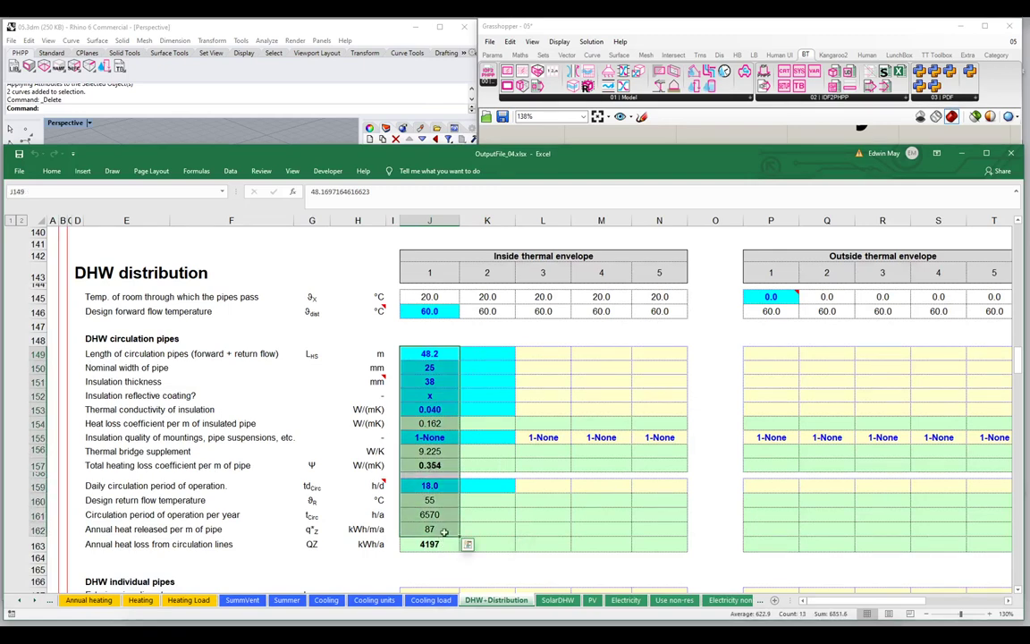
click(530, 137)
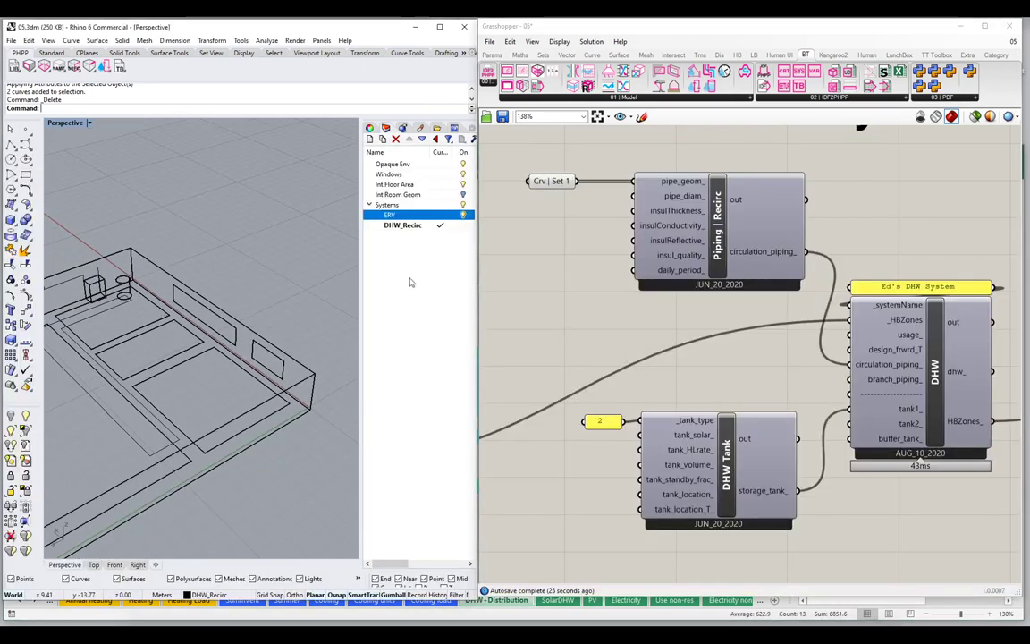